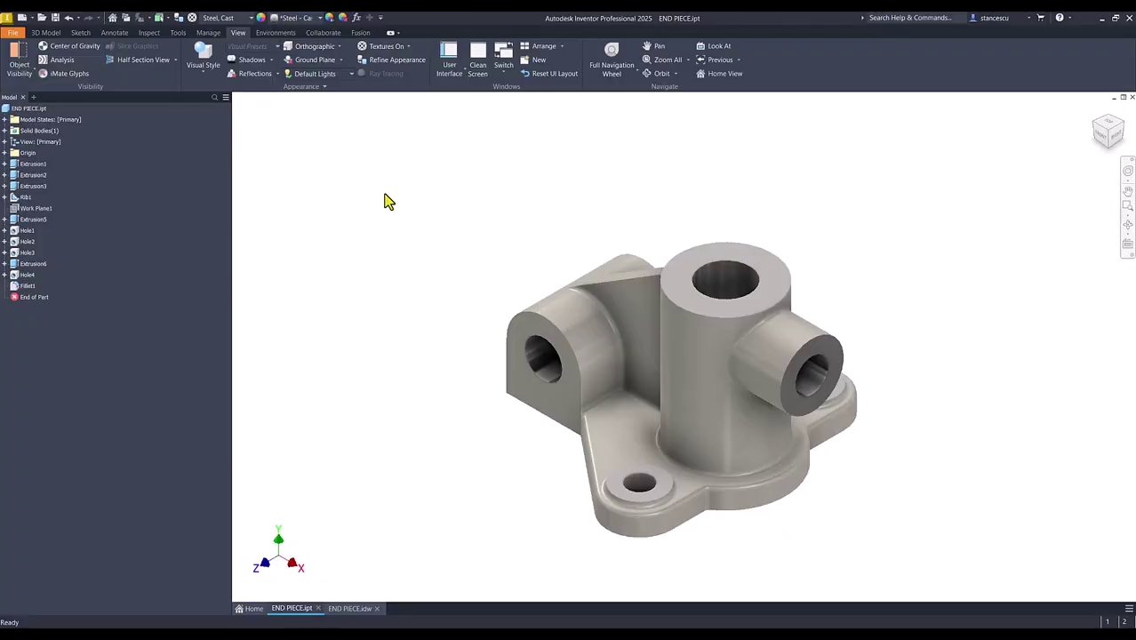
Step: Return the part to its home view and switch to the END PIECE drawing to review it
click(384, 192)
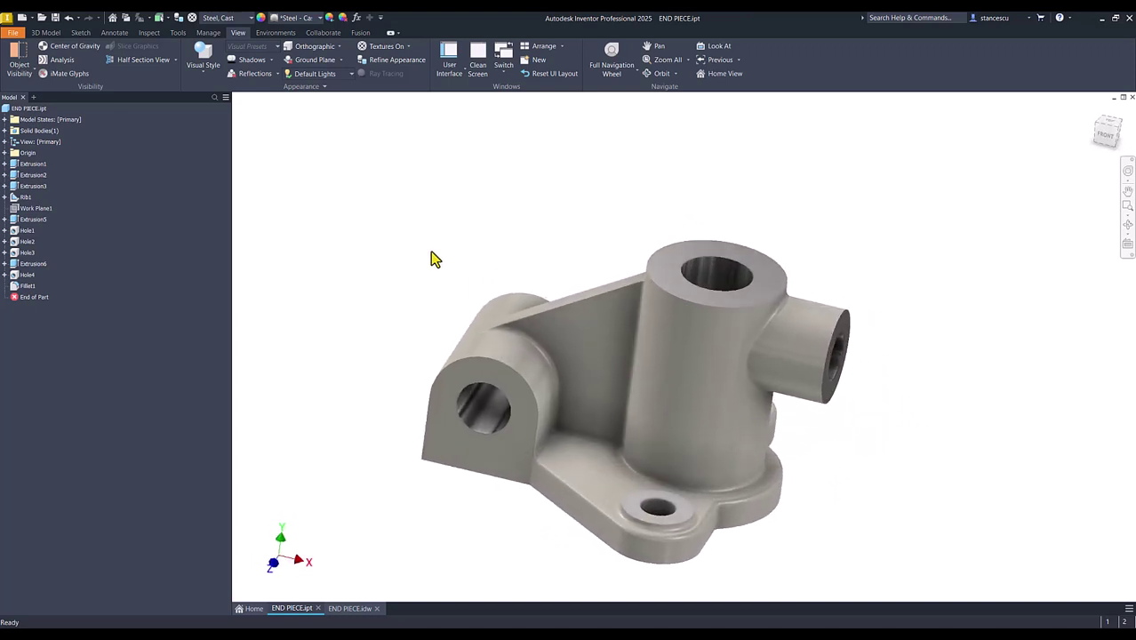
key(F6)
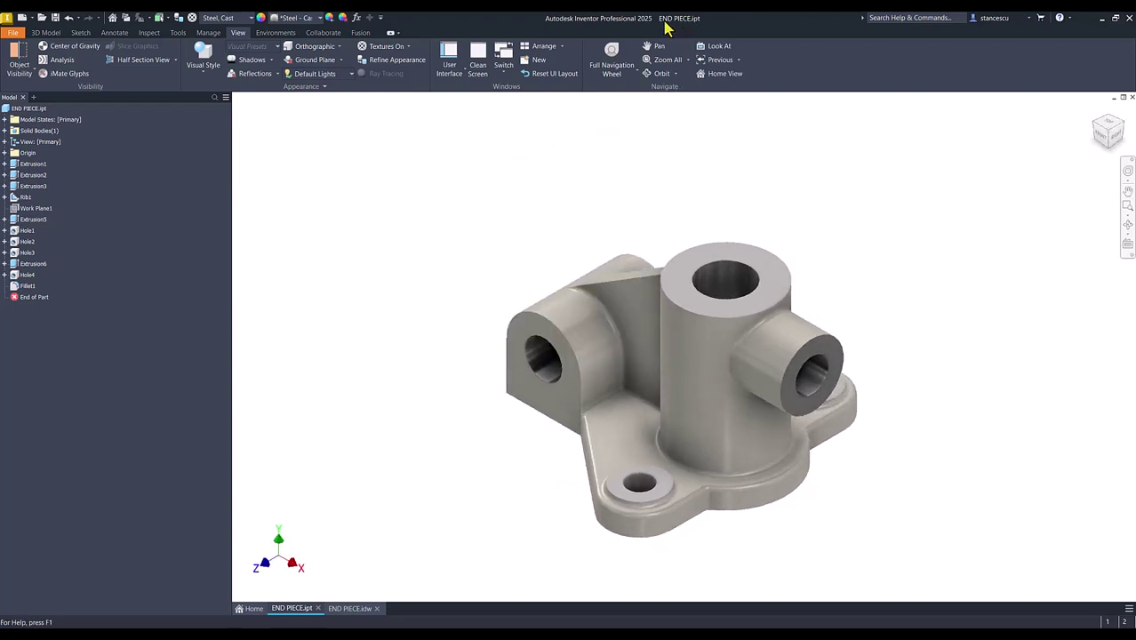
click(356, 608)
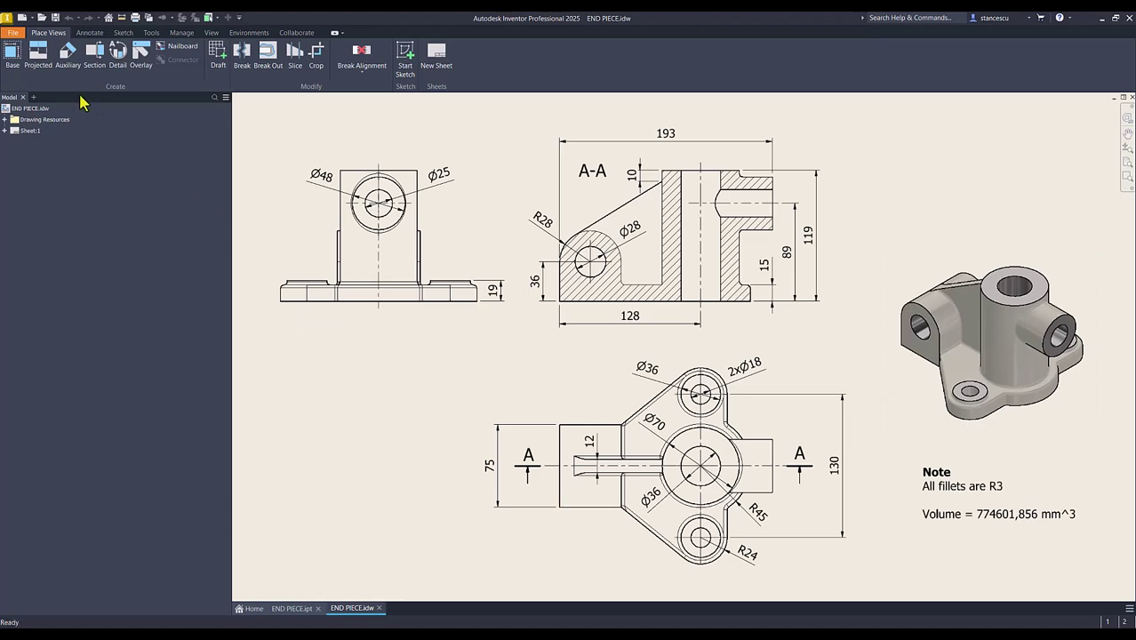
Step: Create a new Standard (mm) part and start a sketch on the XZ plane, rotating the view 90 degrees
click(21, 17)
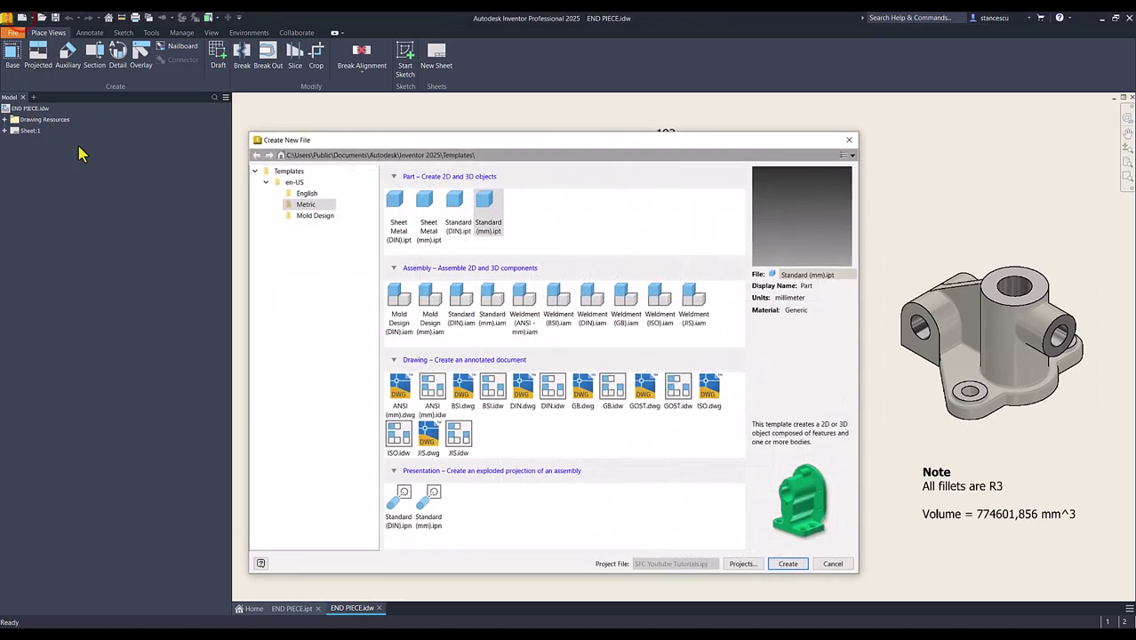
double_click(490, 207)
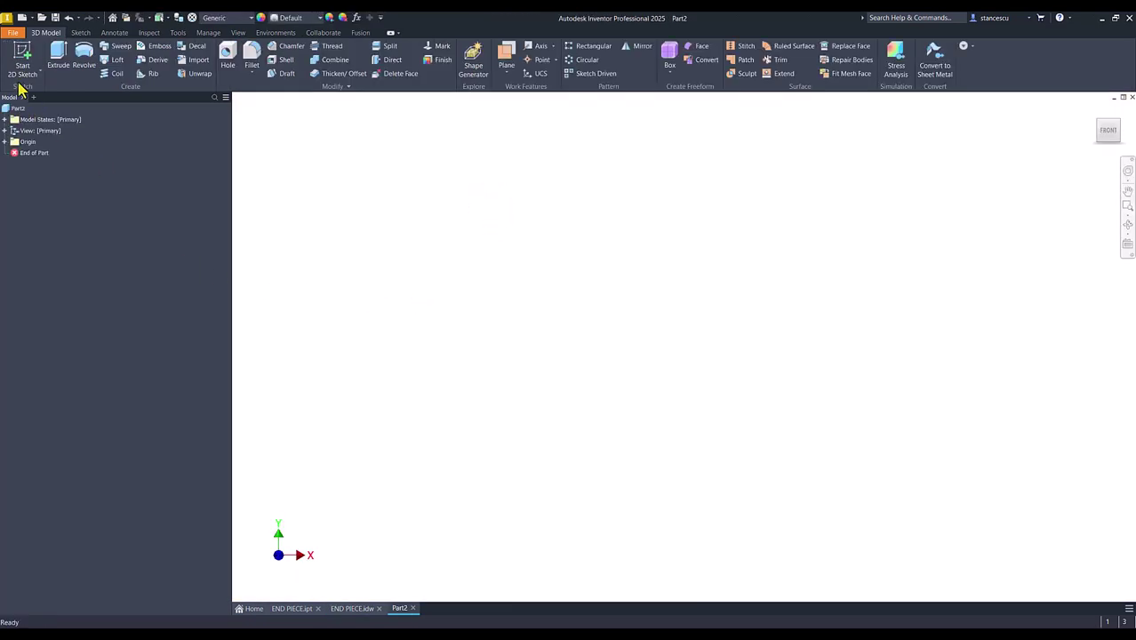
click(22, 55)
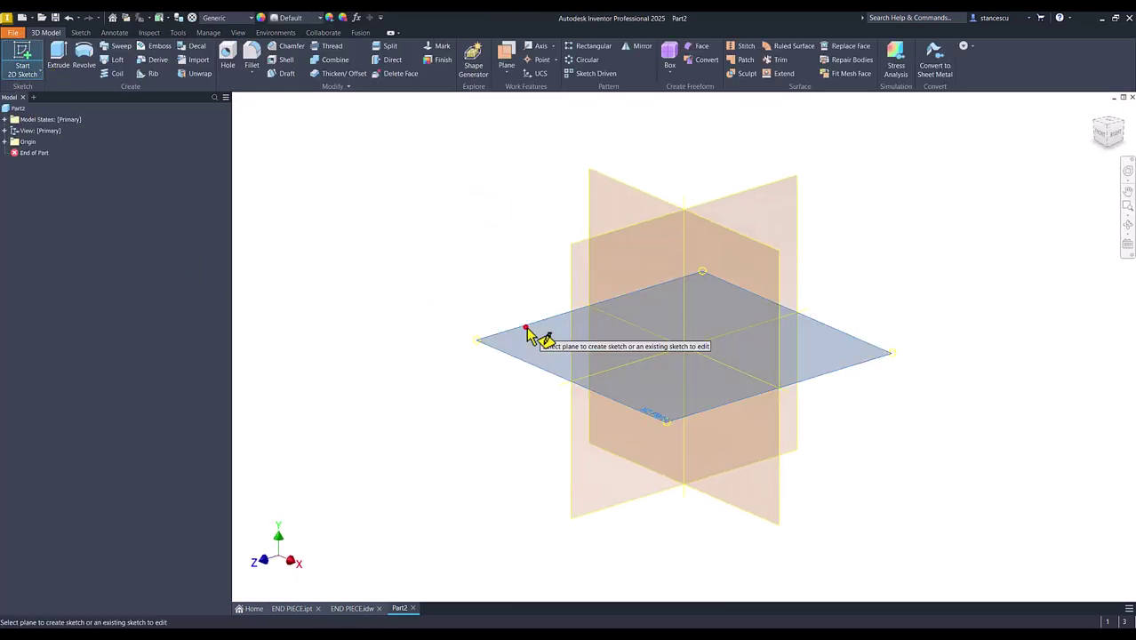
click(527, 330)
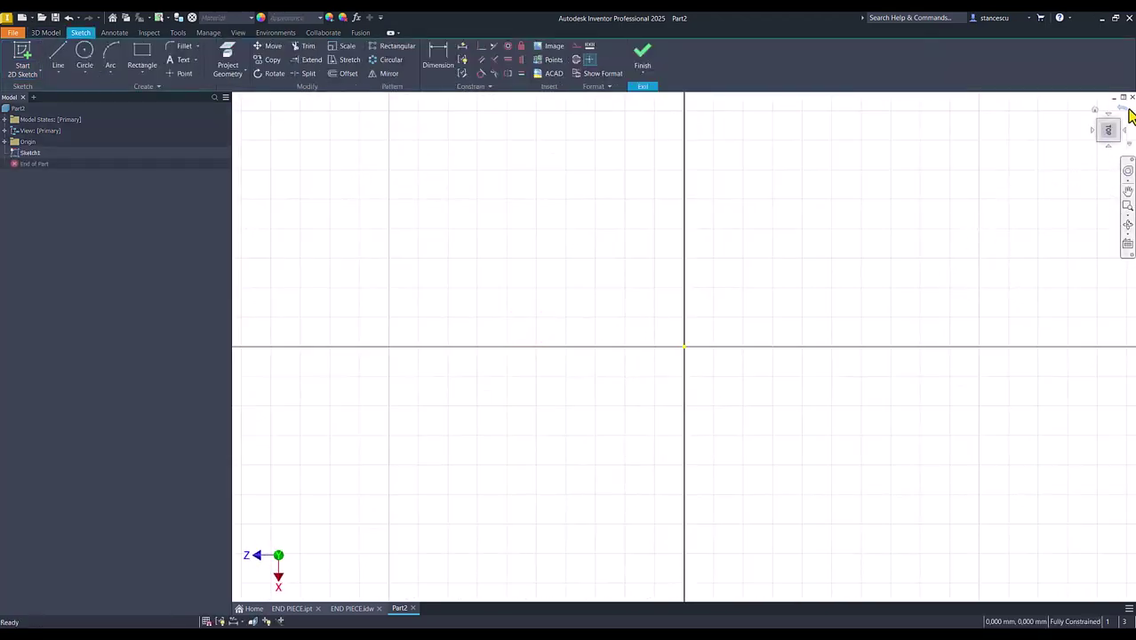
click(1124, 113)
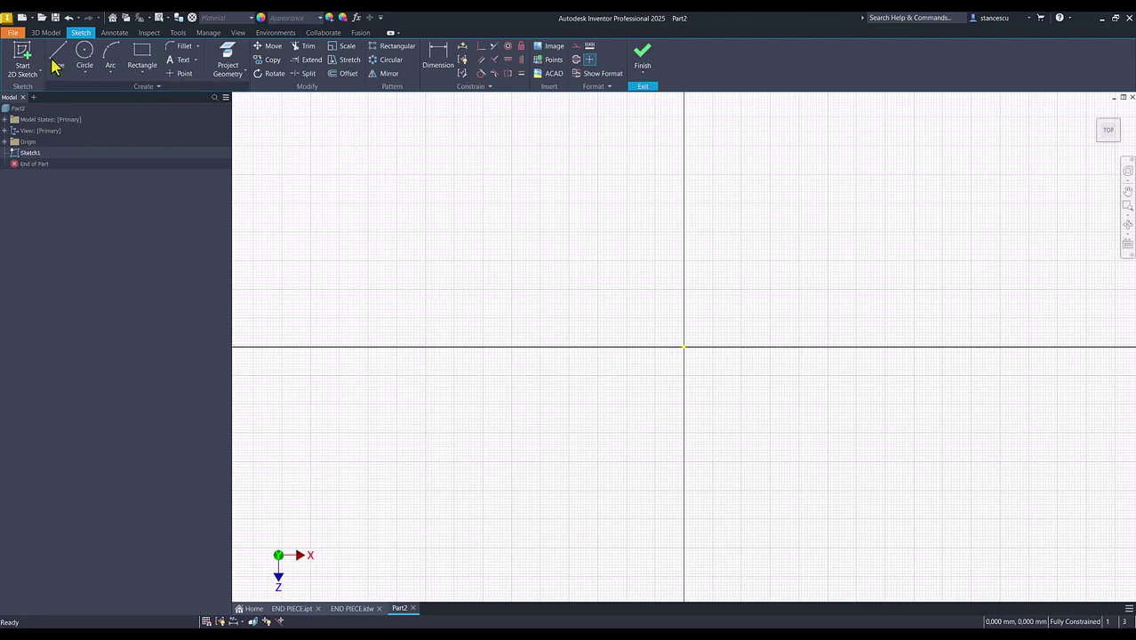
Step: Draw a radius-45 circle centred on the sketch origin
click(85, 51)
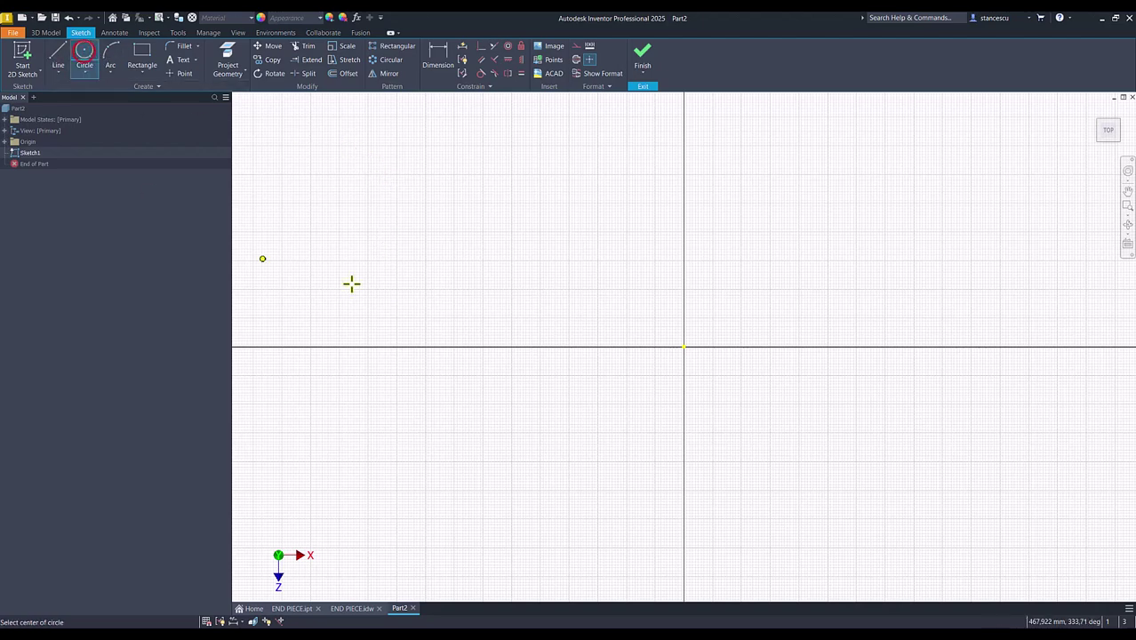
click(682, 346)
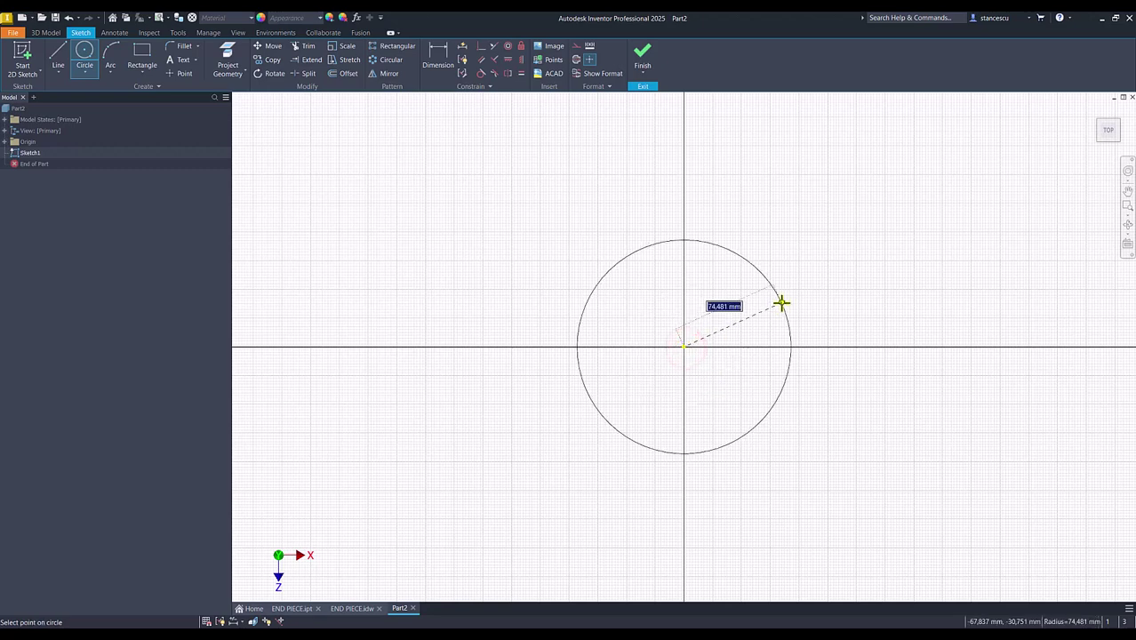
key(Return)
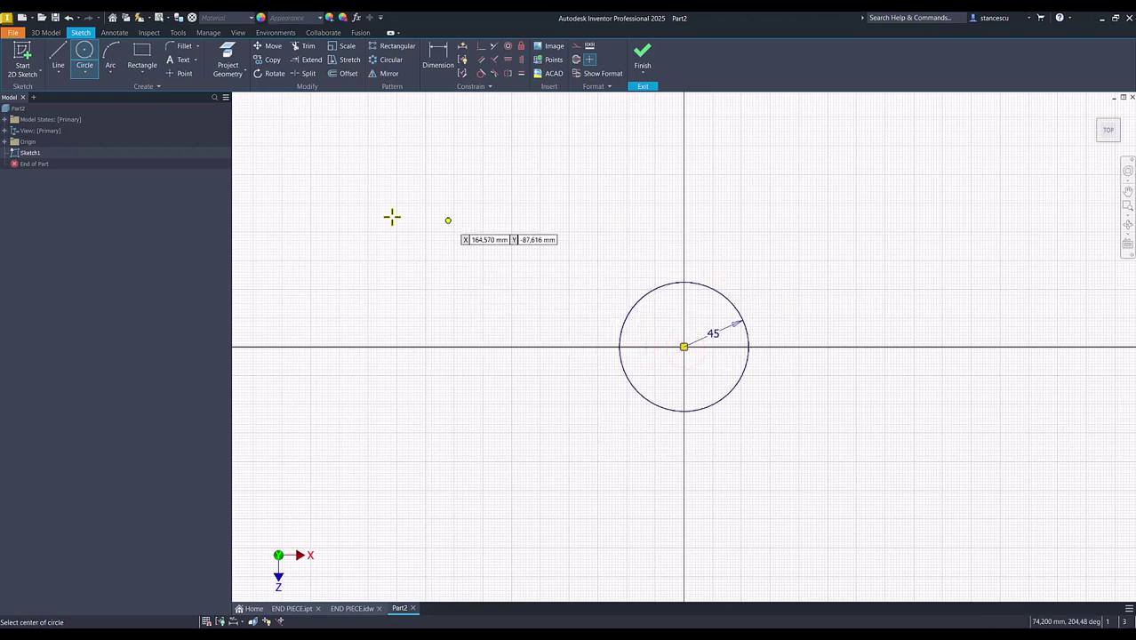
Step: Draw a horizontal line, sloped line, tangent arc and vertical line down to the circle
click(58, 55)
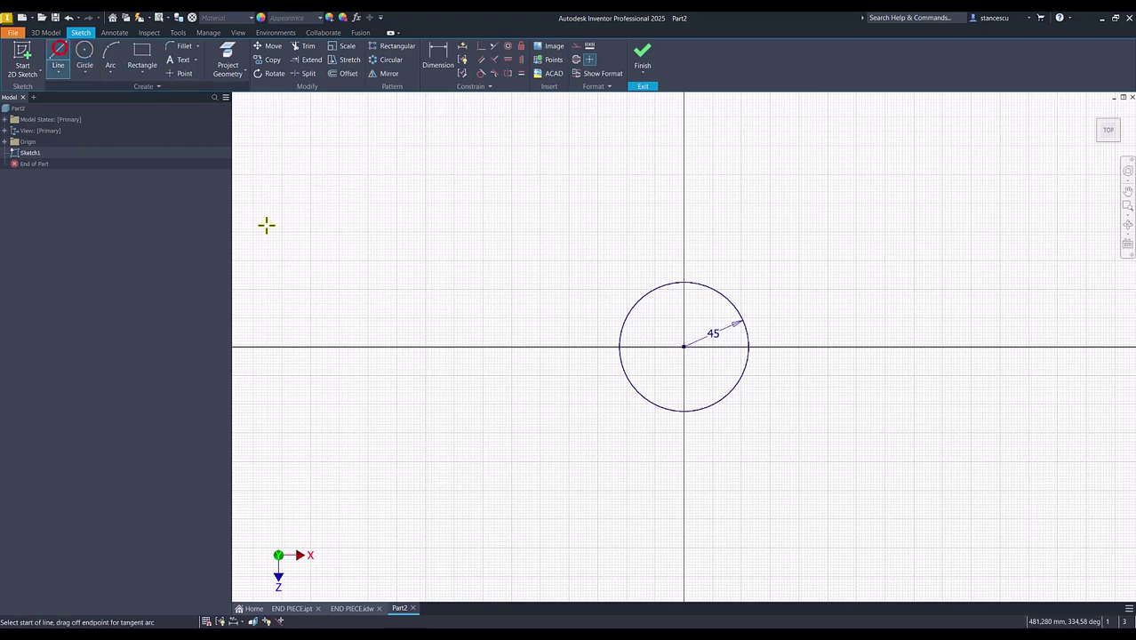
click(476, 263)
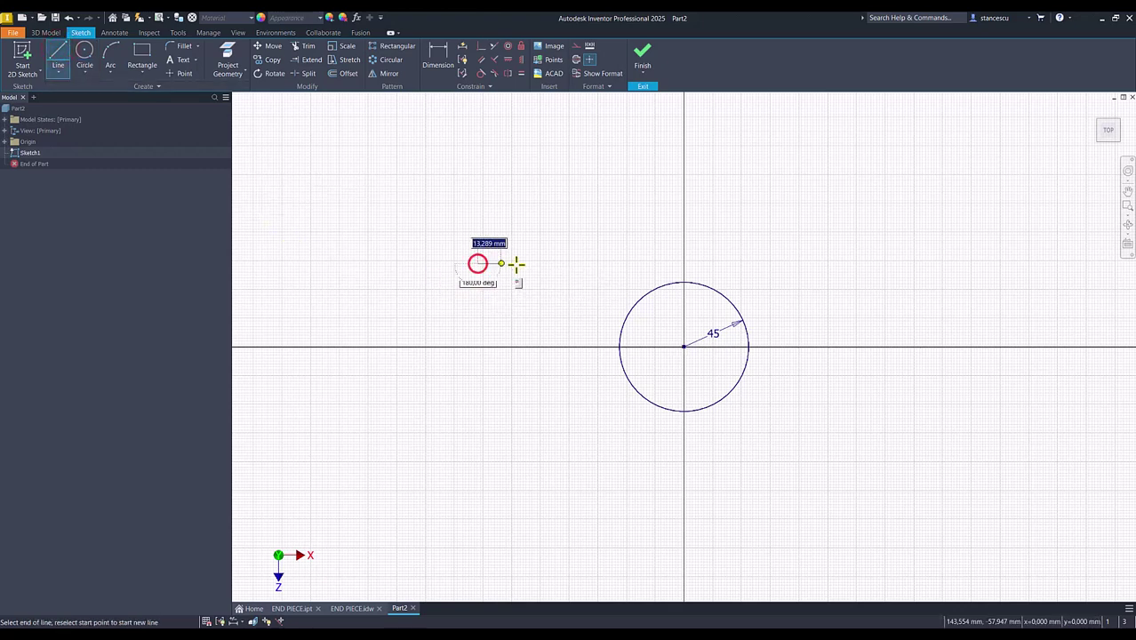
click(578, 264)
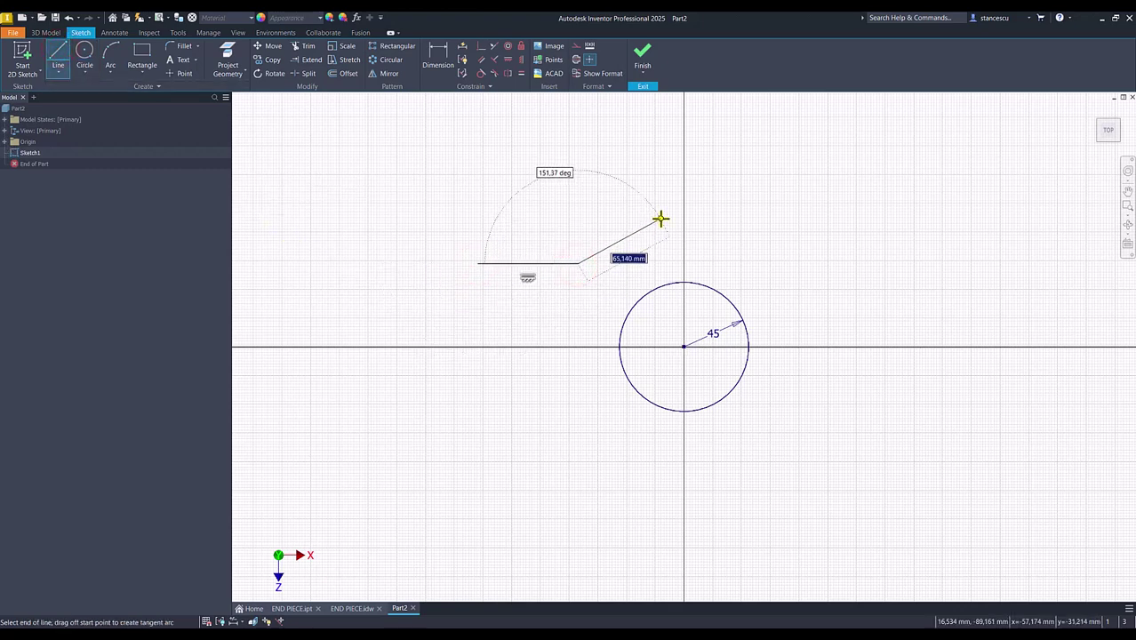
click(669, 212)
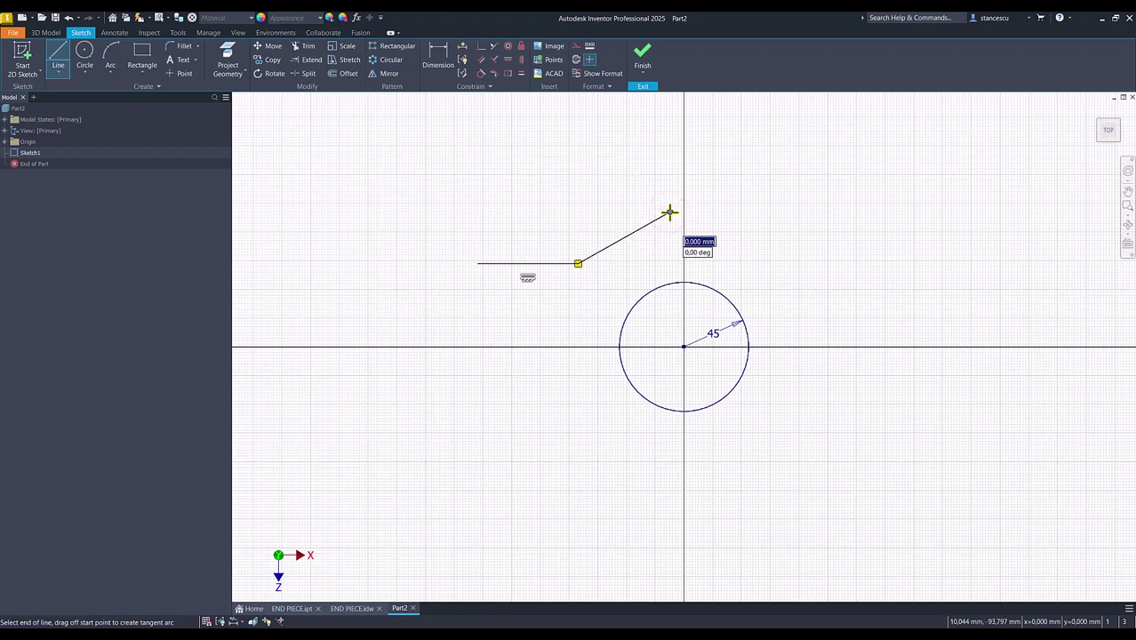
drag(669, 212, 713, 239)
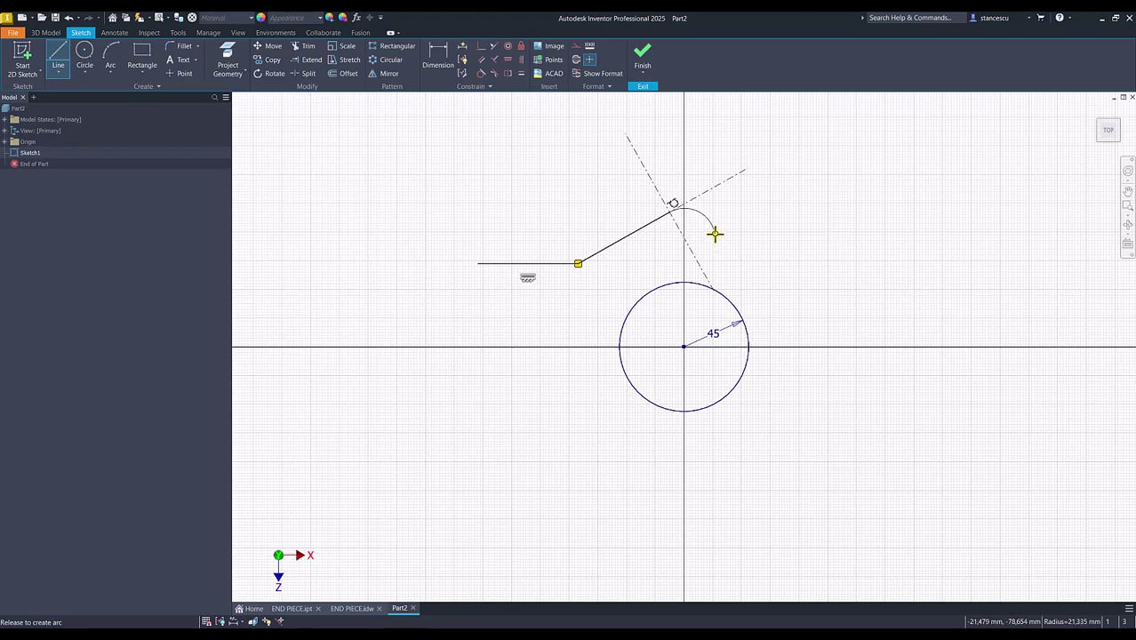
drag(715, 234, 714, 235)
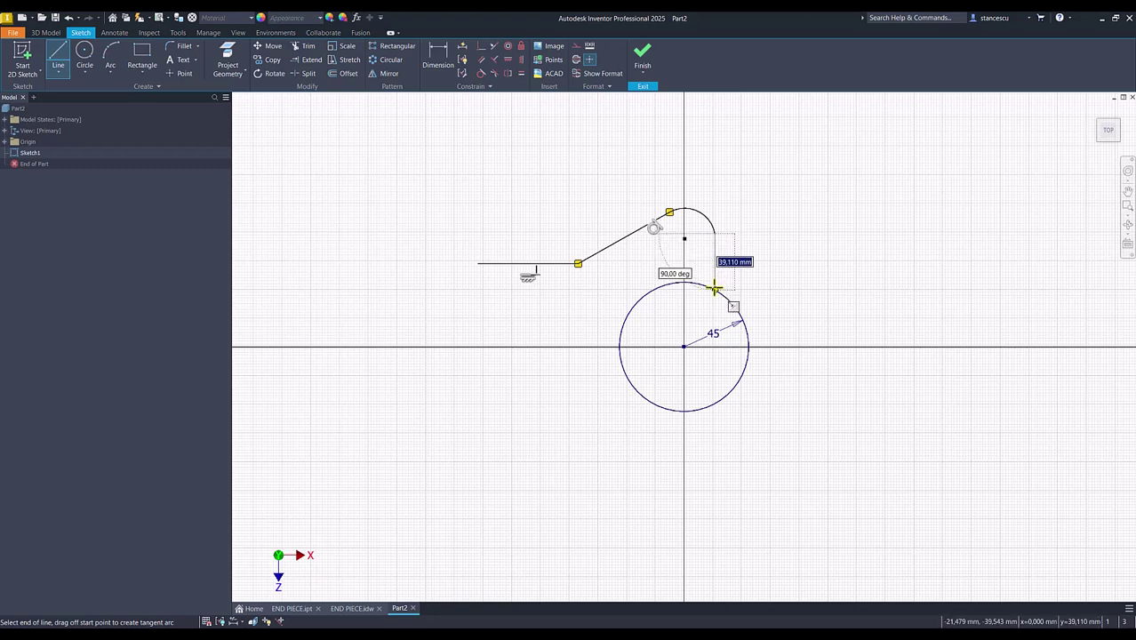
double_click(715, 289)
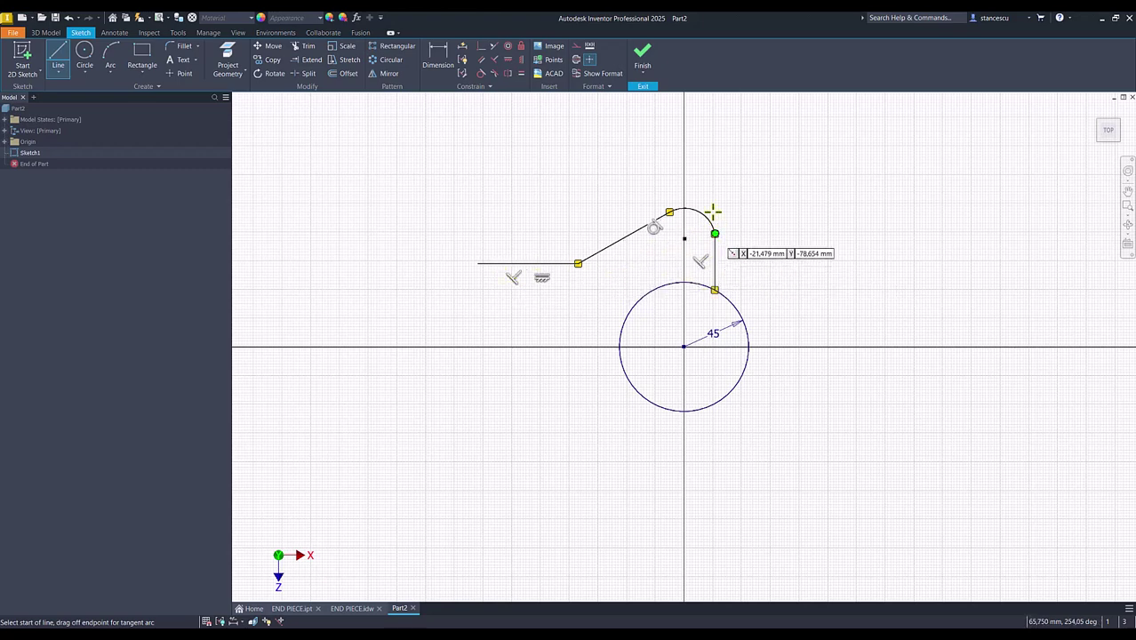
Step: Make the vertical line tangent to the arc
click(481, 73)
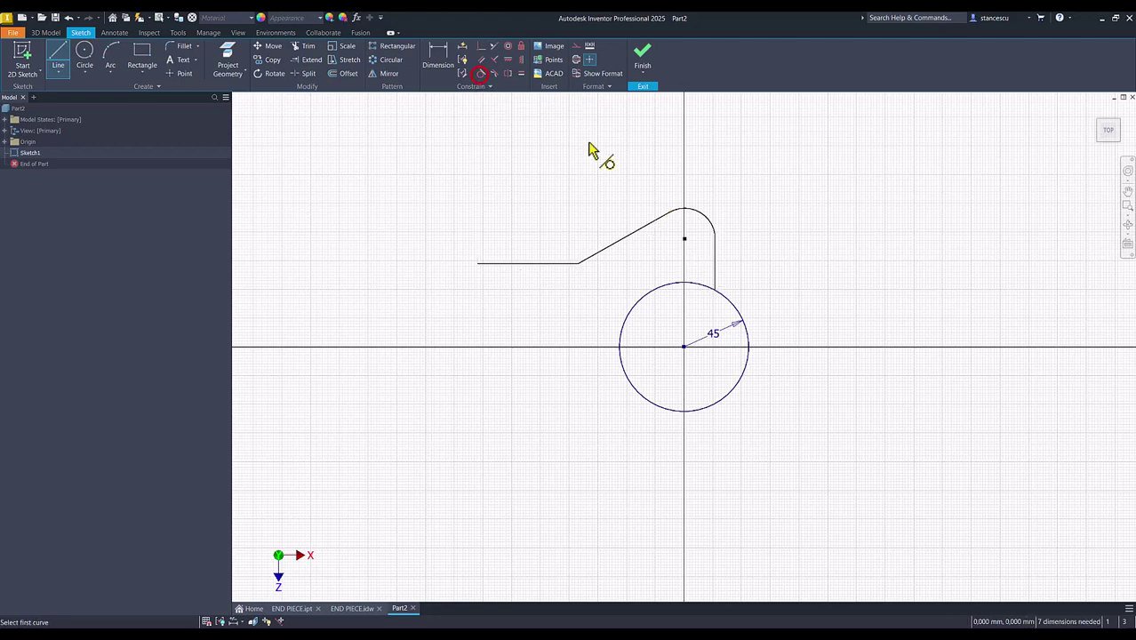
click(700, 214)
click(713, 253)
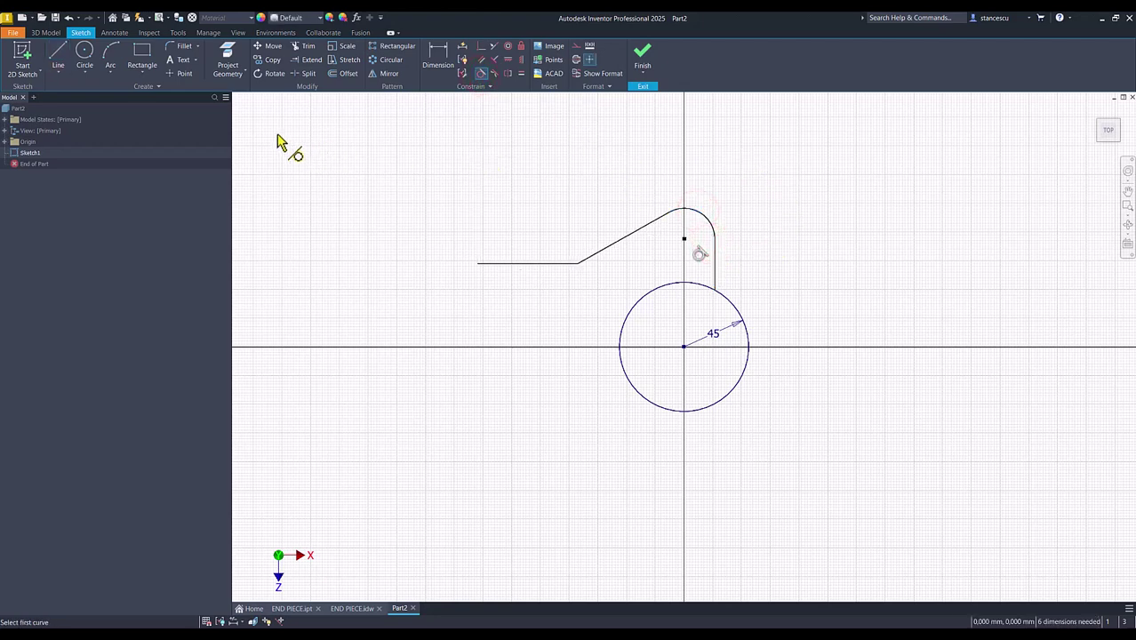
Step: Project the origin X Axis into the sketch and convert it to construction geometry
click(228, 60)
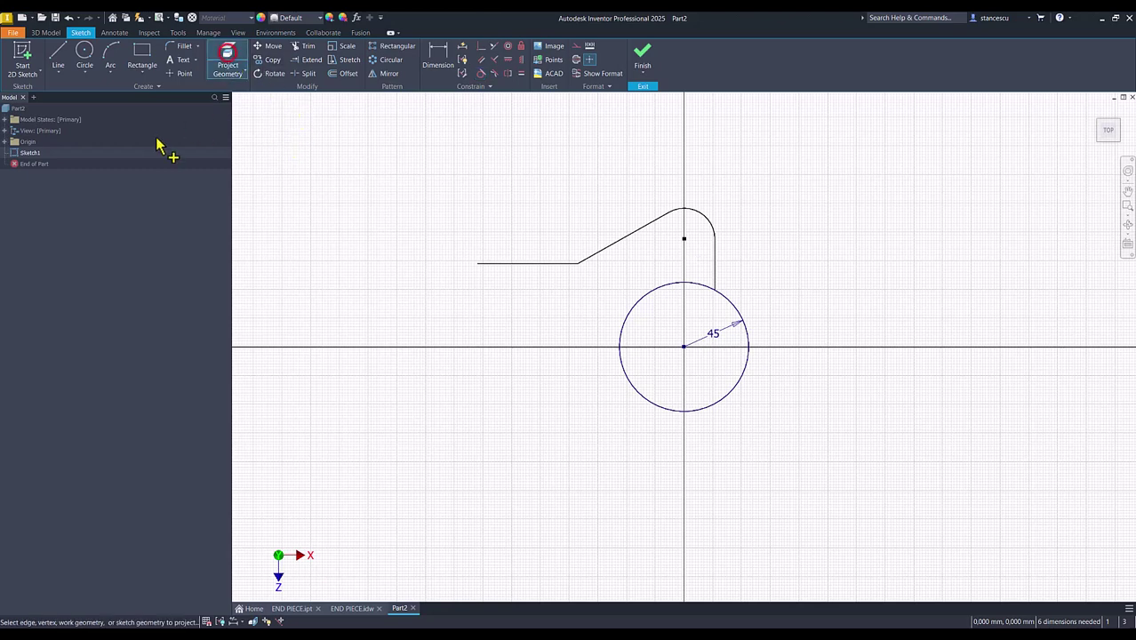
click(5, 142)
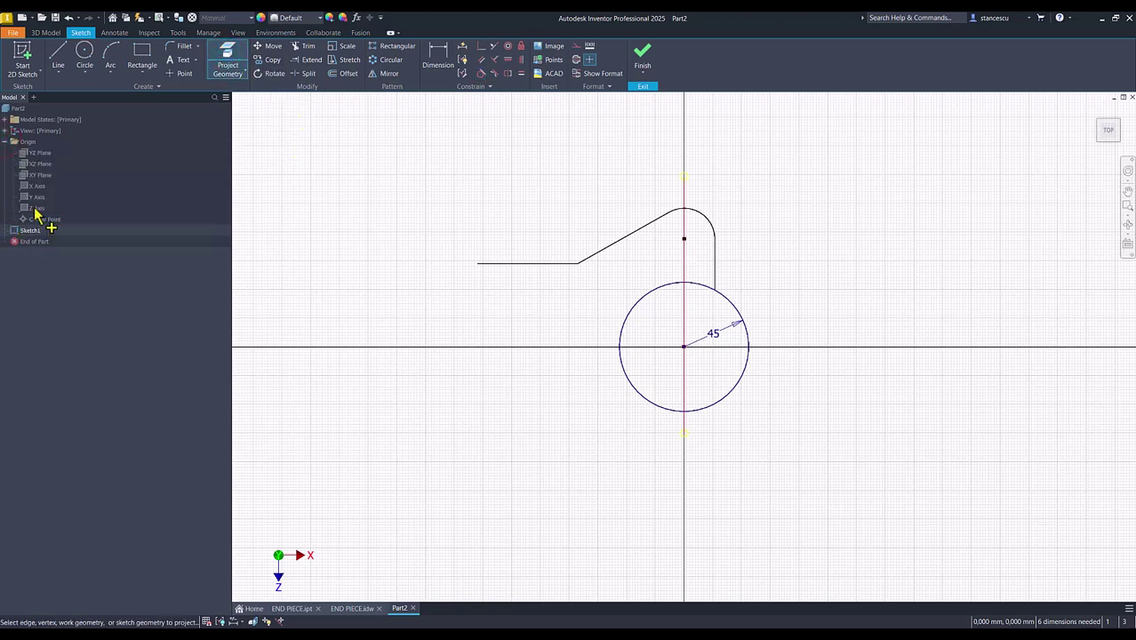
click(37, 187)
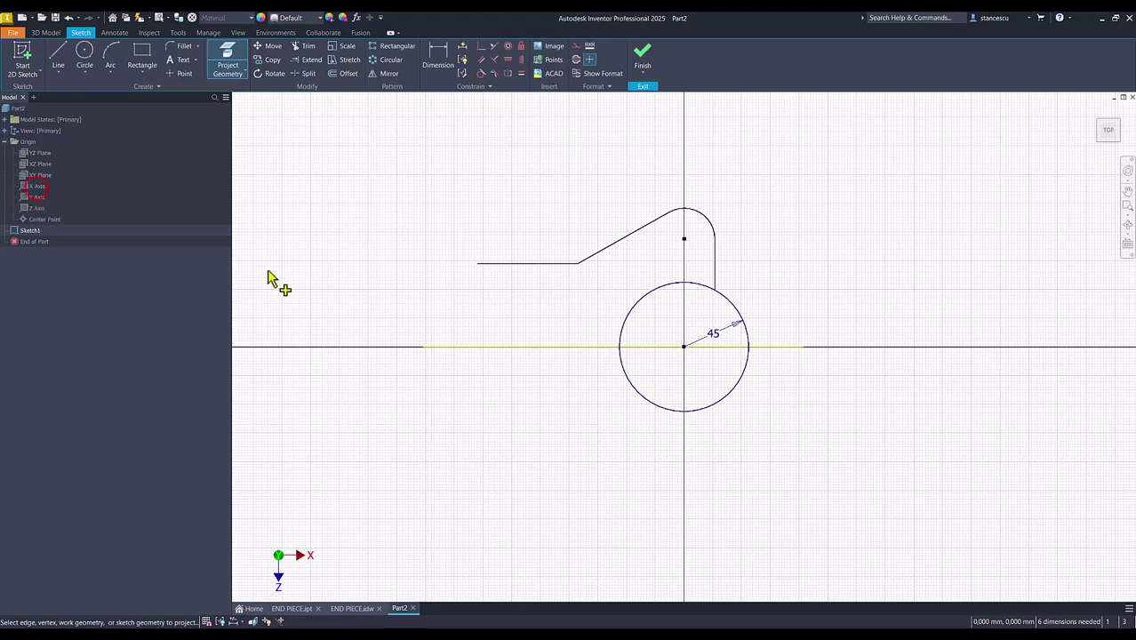
key(Escape)
drag(550, 321, 489, 380)
right_click(489, 374)
click(542, 374)
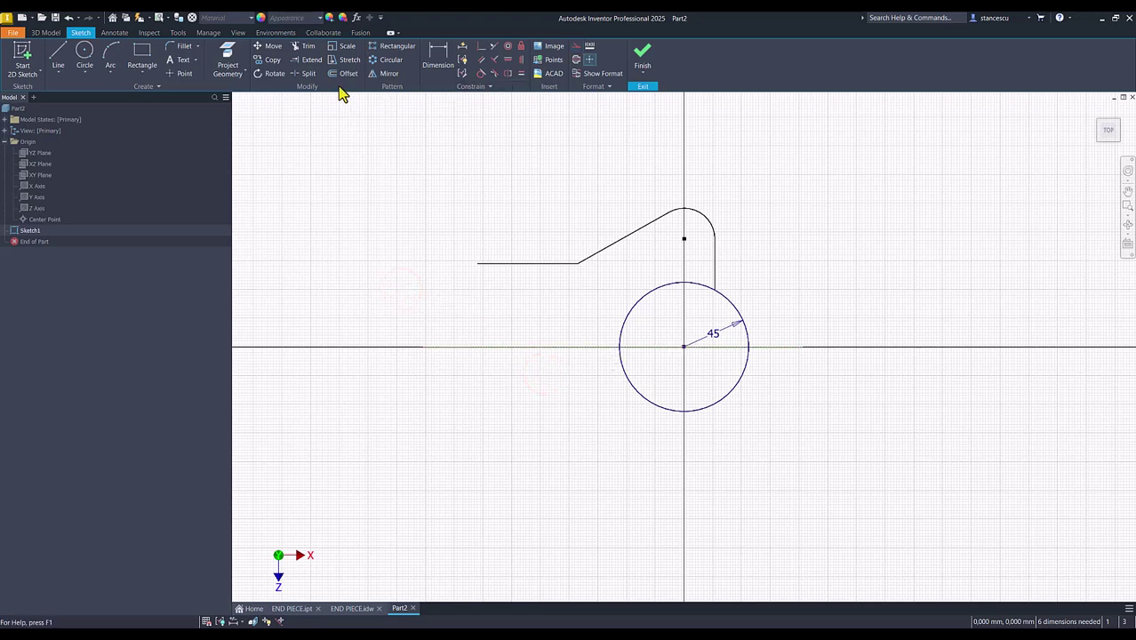
Step: Mirror the upper profile about the projected X axis
click(388, 75)
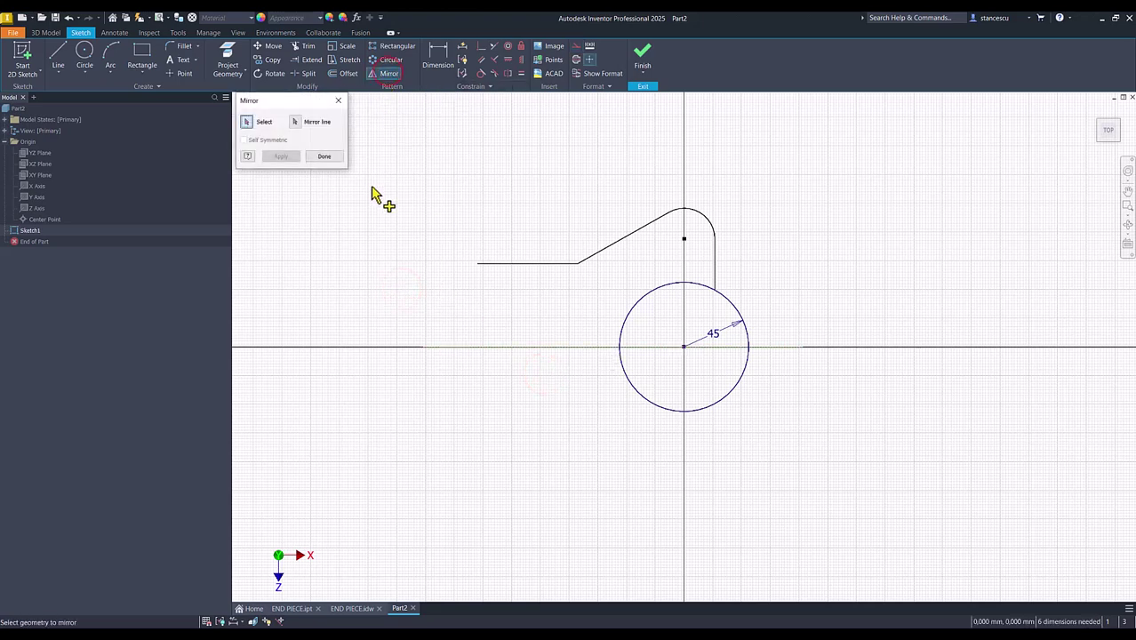
drag(782, 193, 541, 279)
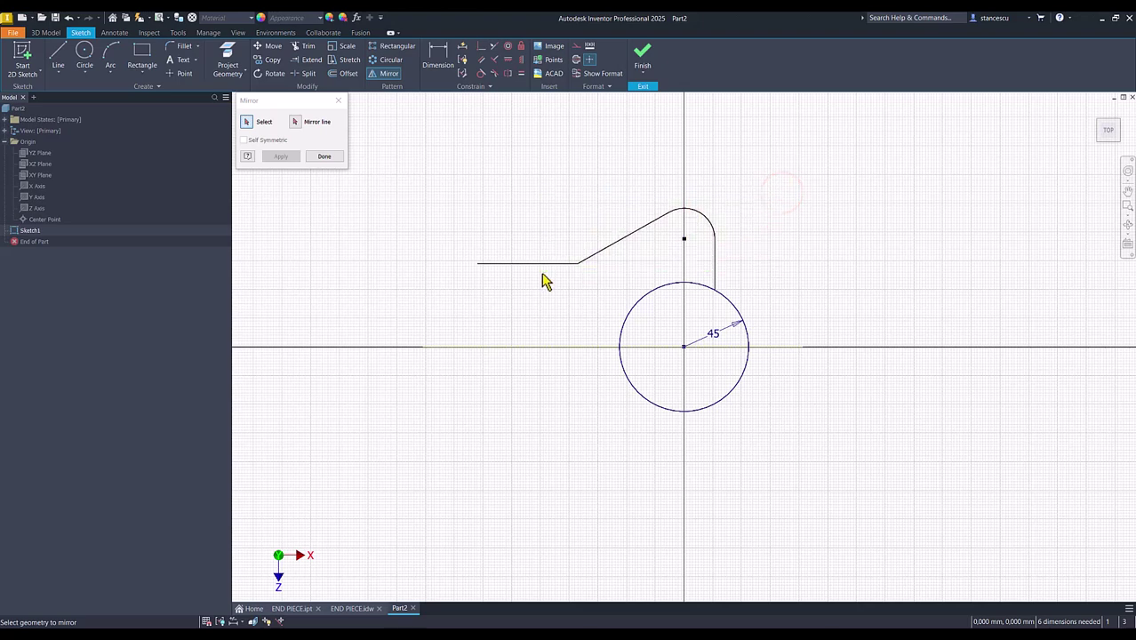
click(296, 122)
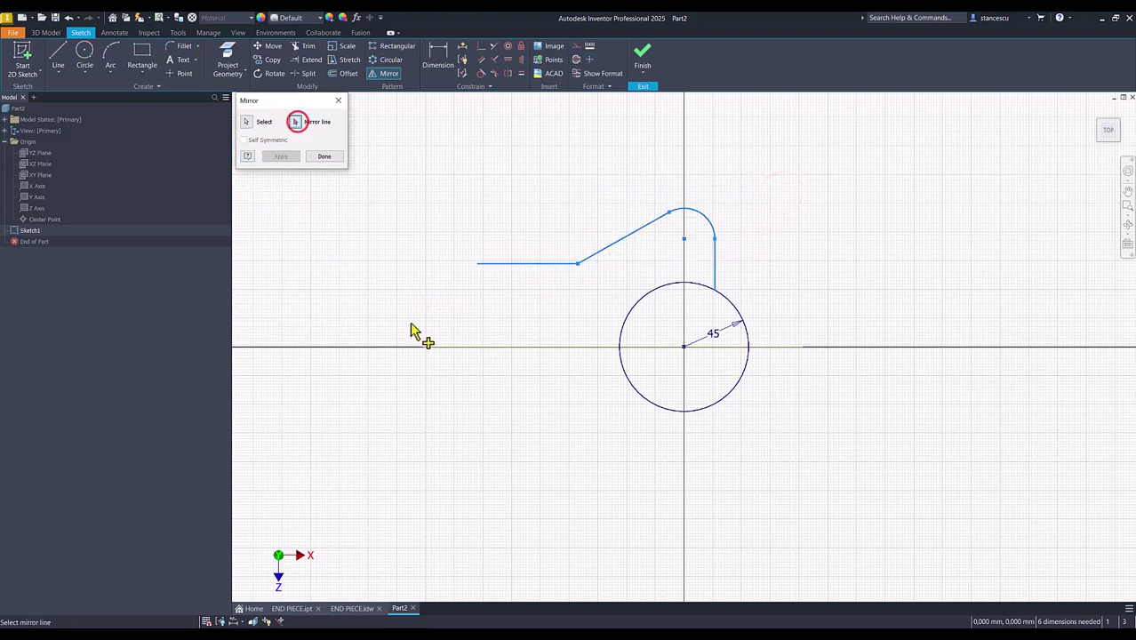
click(465, 347)
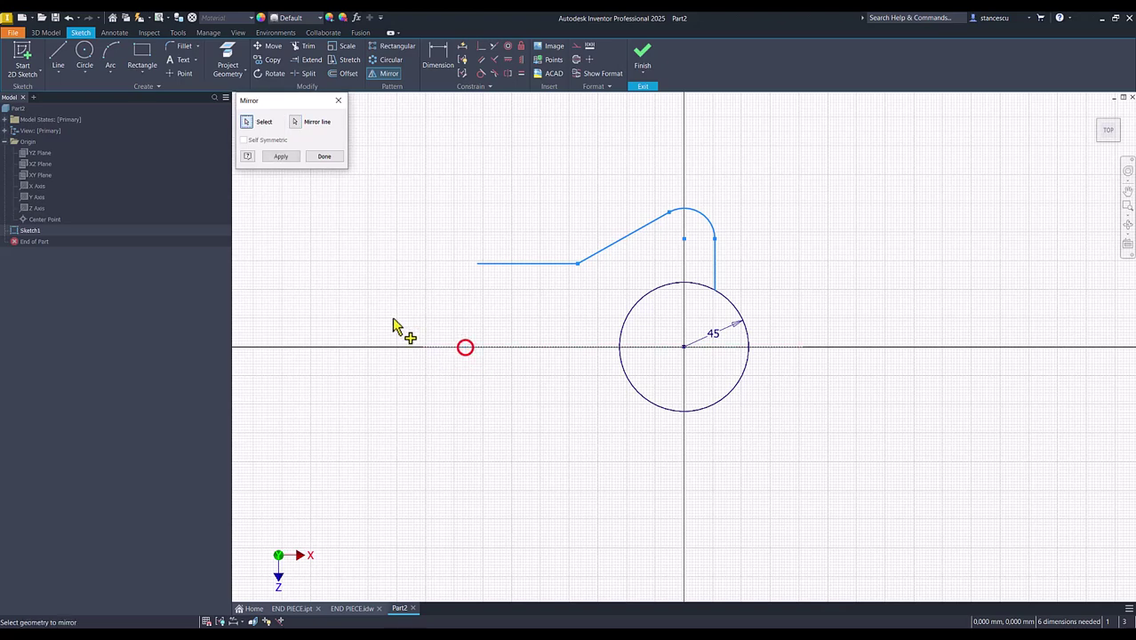
click(280, 157)
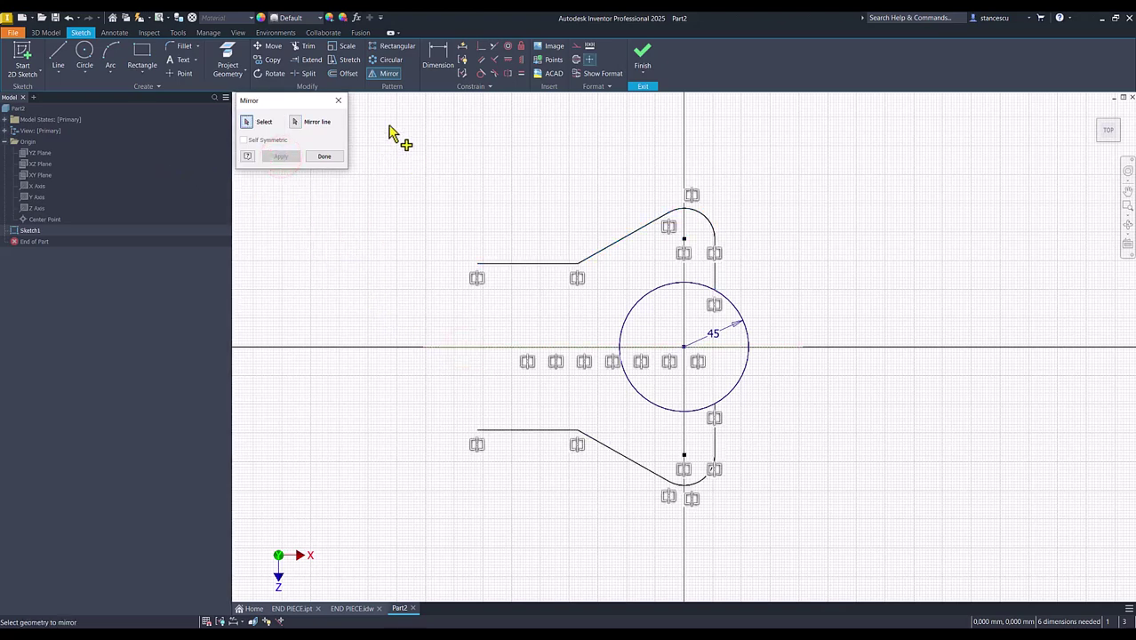
Step: Draw a vertical line joining the upper and lower lines' left endpoints
click(58, 55)
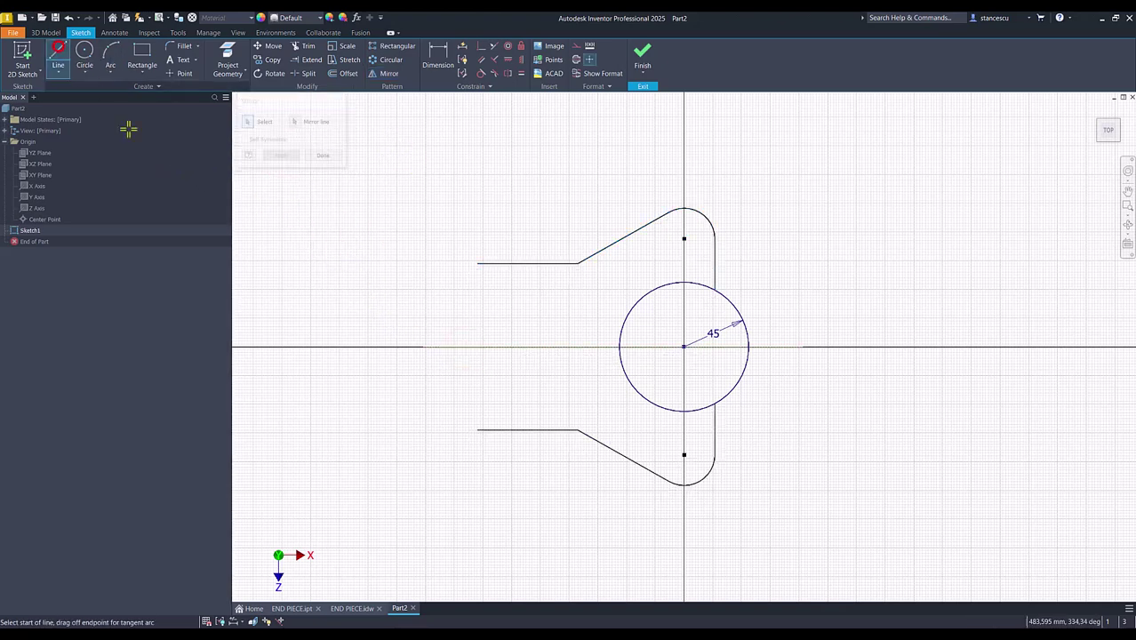
click(478, 262)
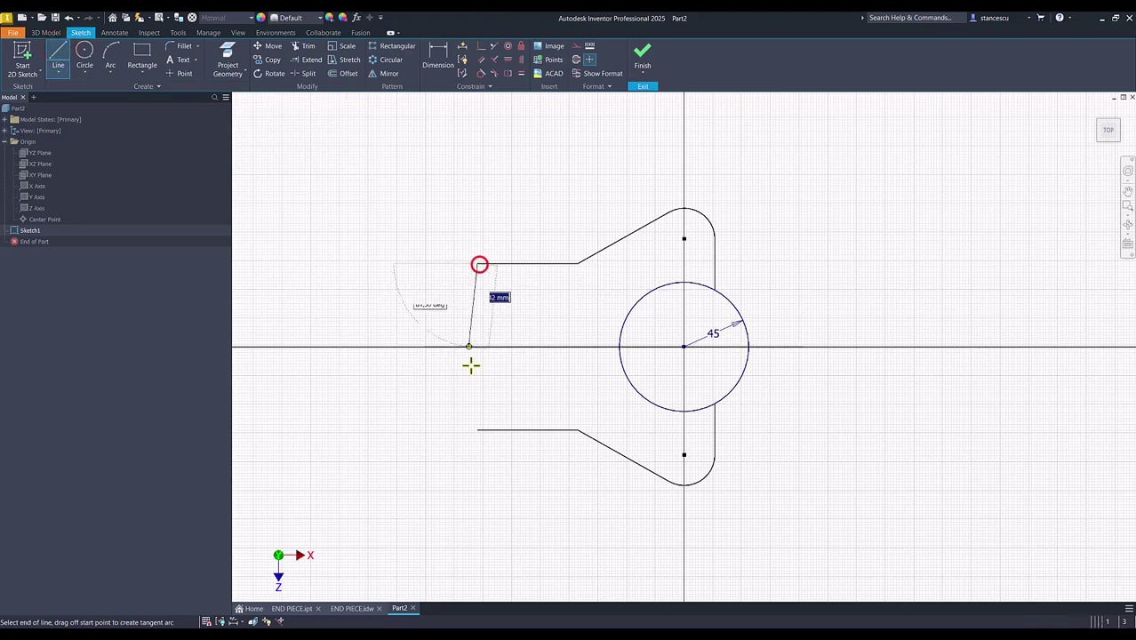
double_click(476, 429)
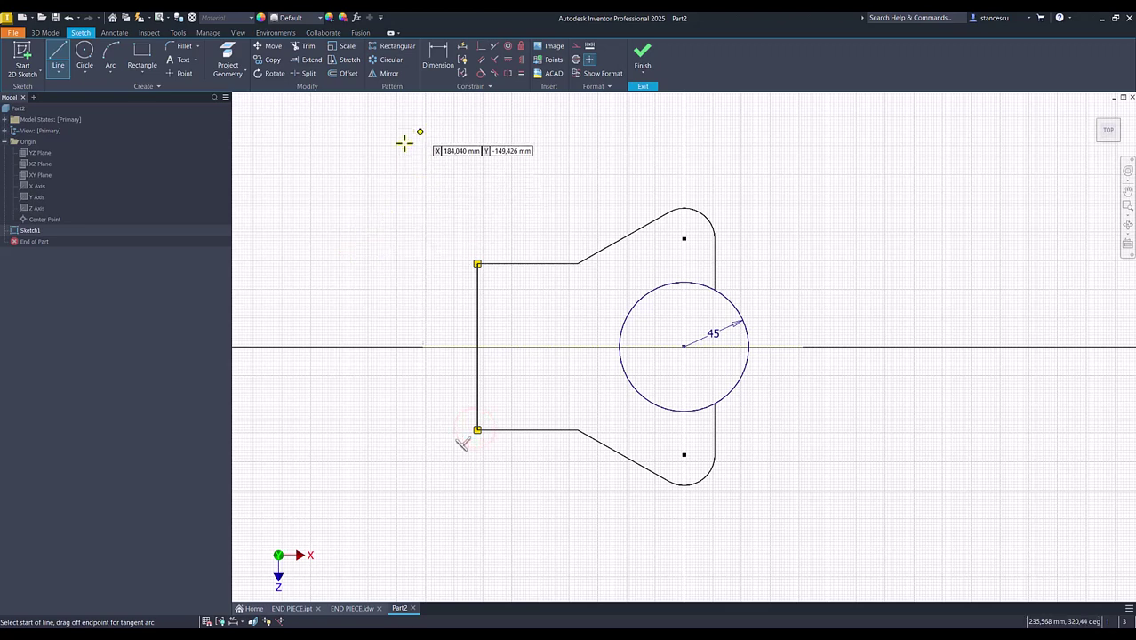
Step: Trim away the circle's upper-left and lower-left arcs
click(306, 46)
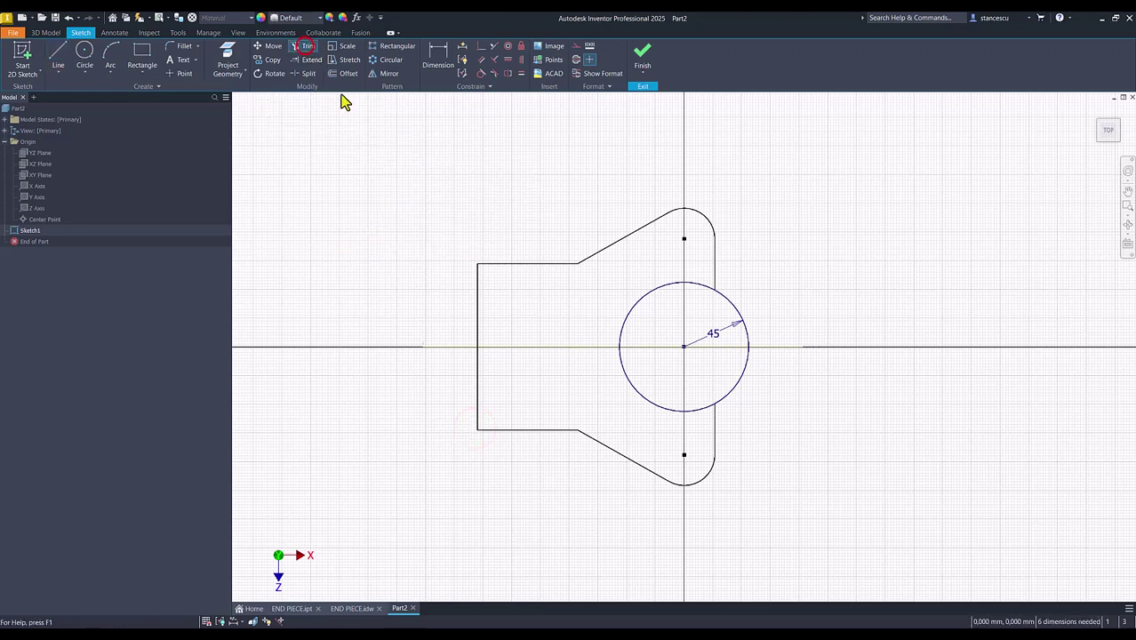
click(653, 291)
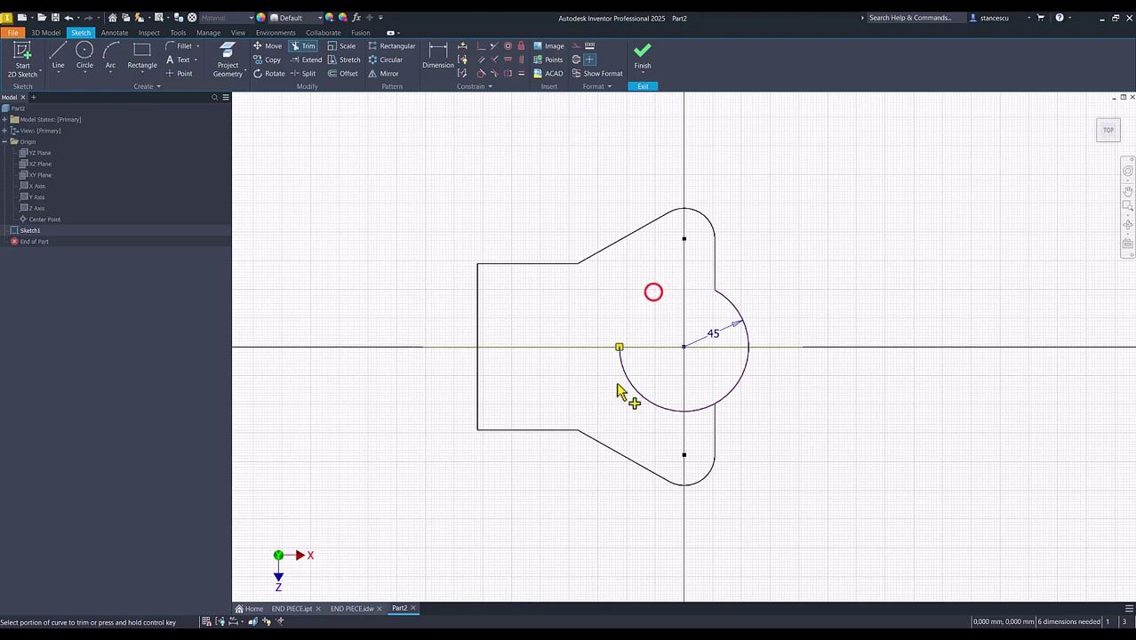
click(643, 391)
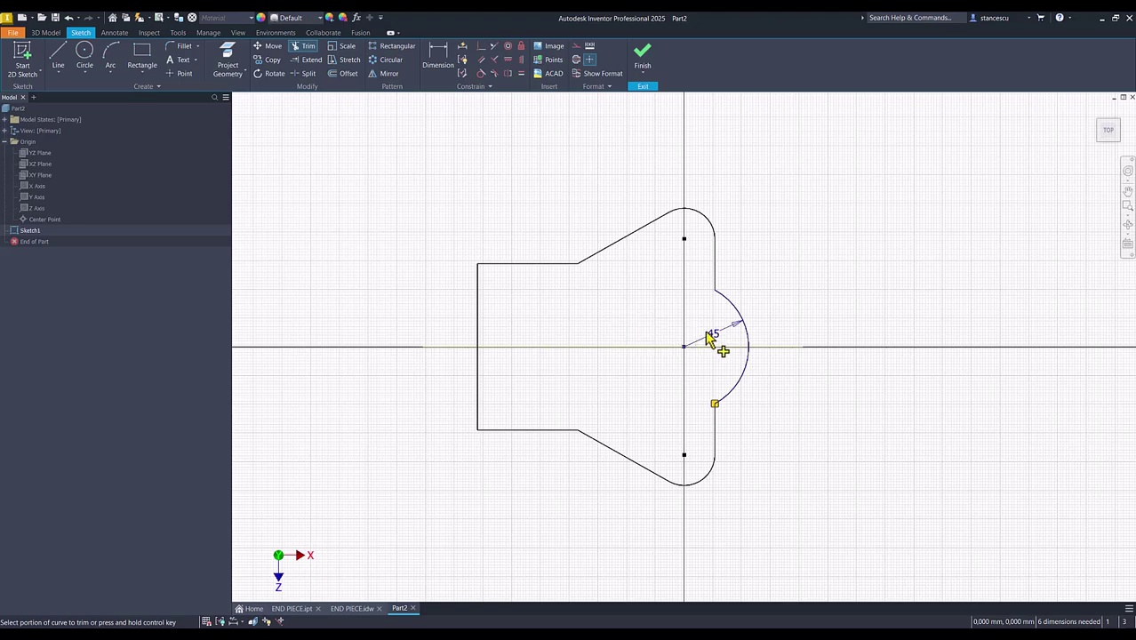
Step: Constrain the top arc centre vertically in line with the circle centre
key(d)
click(521, 61)
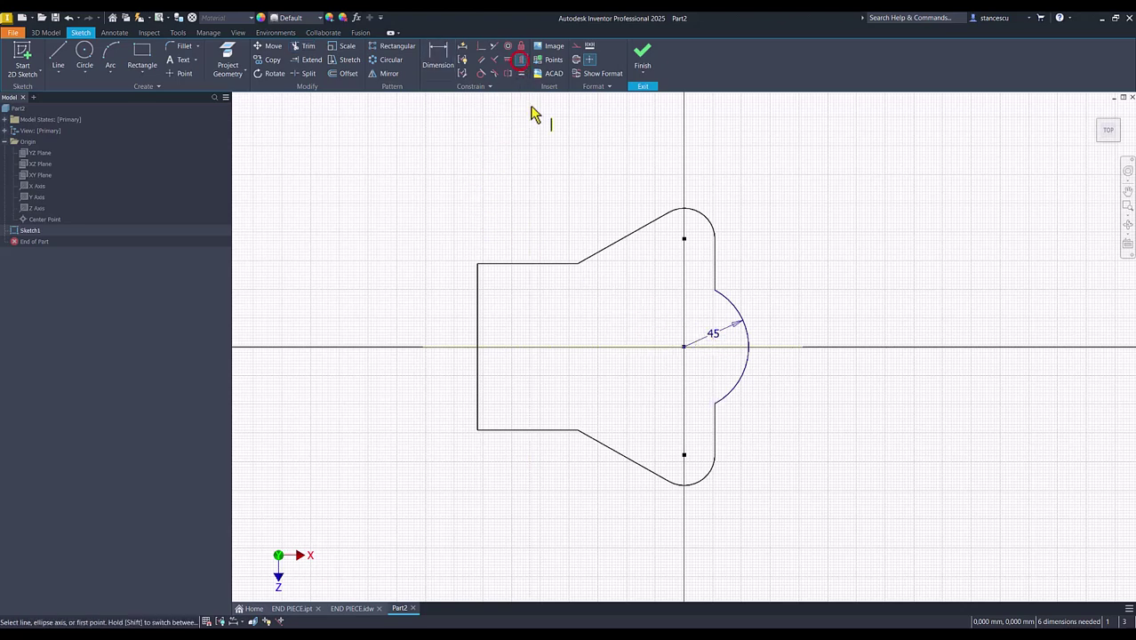
click(684, 239)
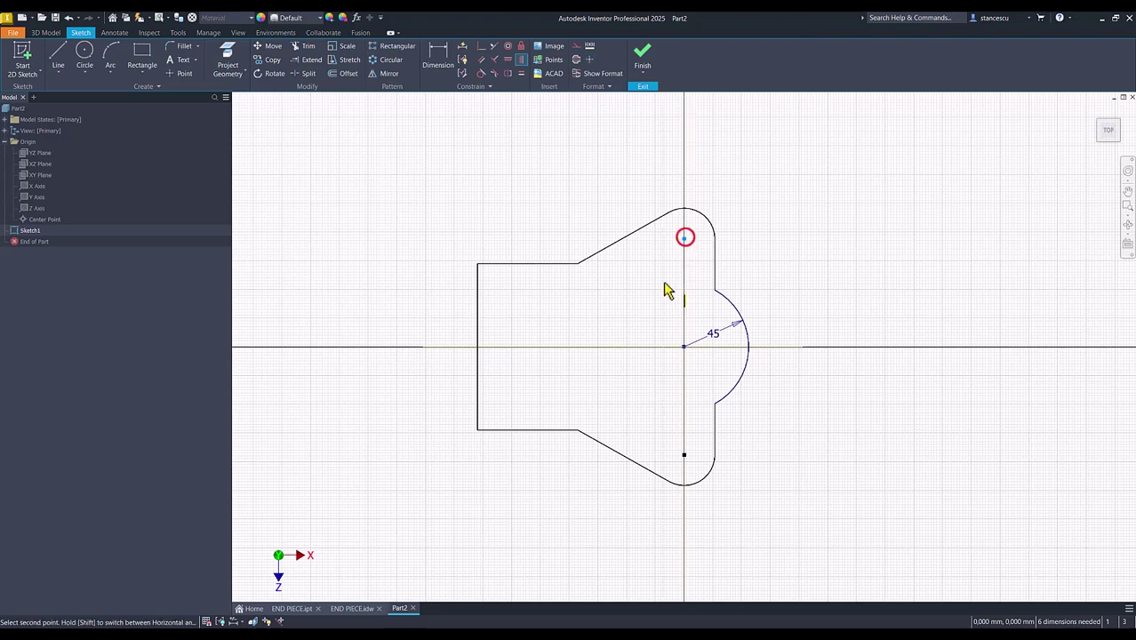
click(686, 347)
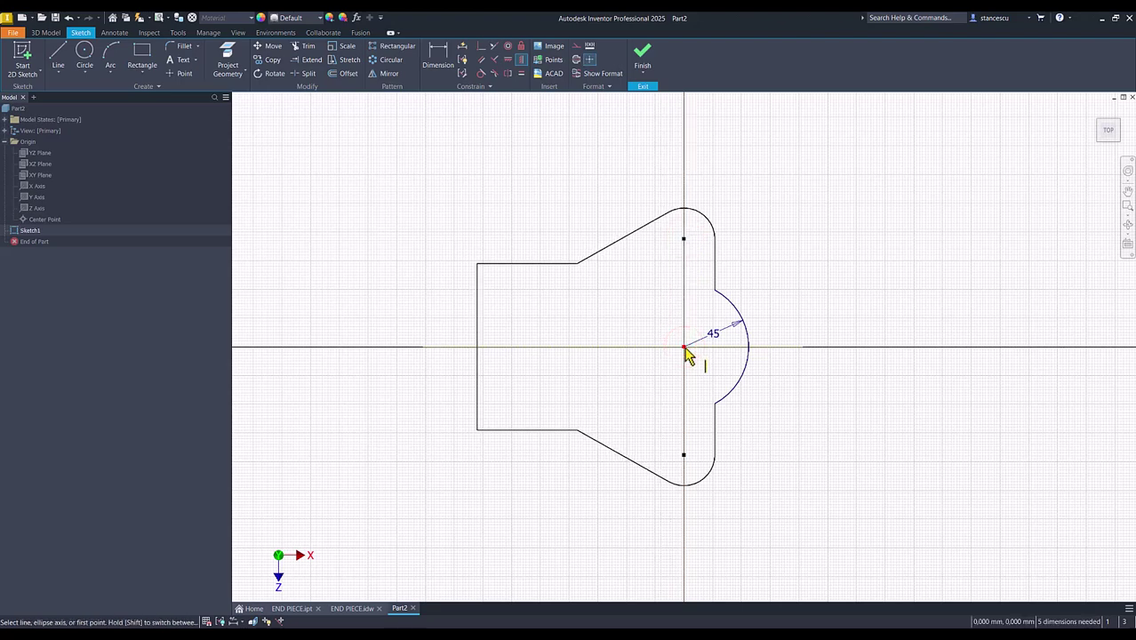
Step: Dimension the arc centres 130 apart and the left edge 75, then check the END PIECE drawing
click(436, 55)
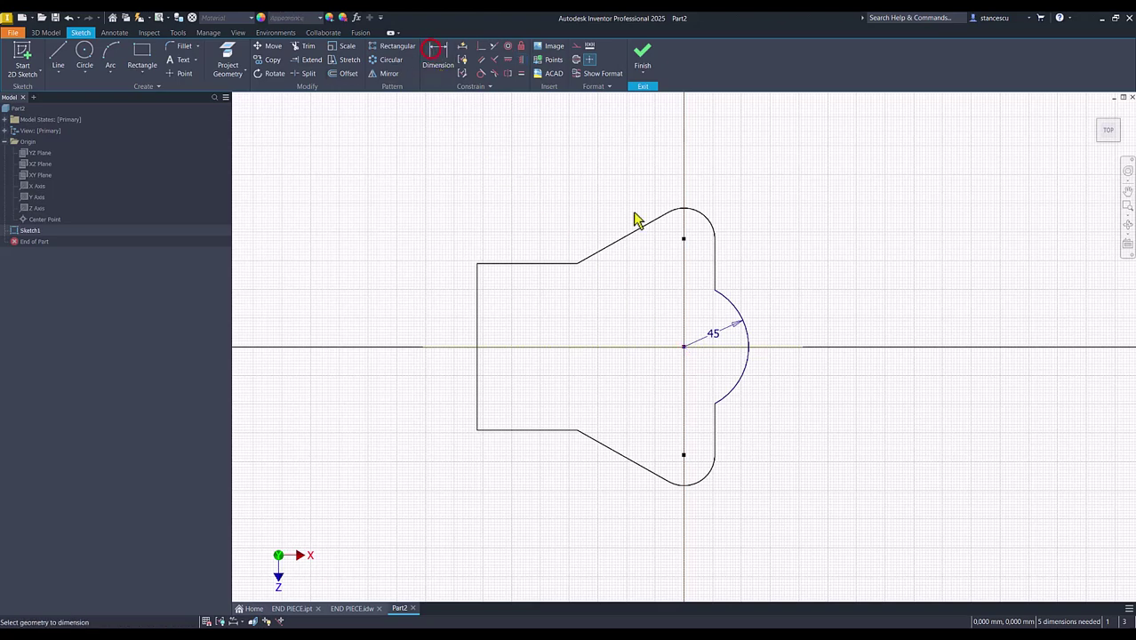
click(698, 217)
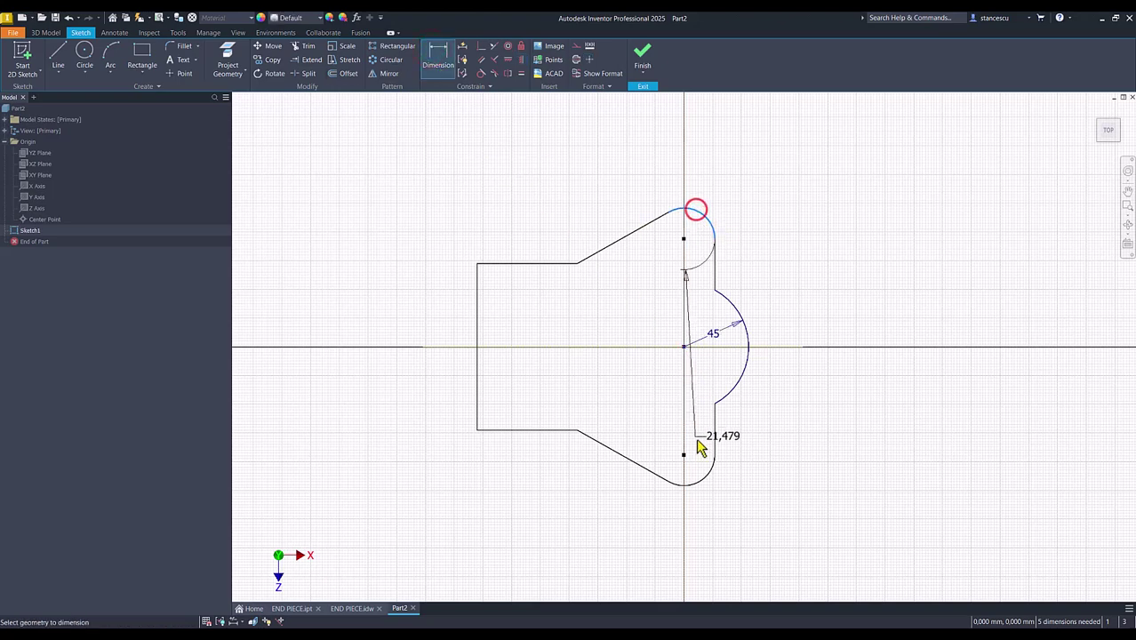
click(693, 487)
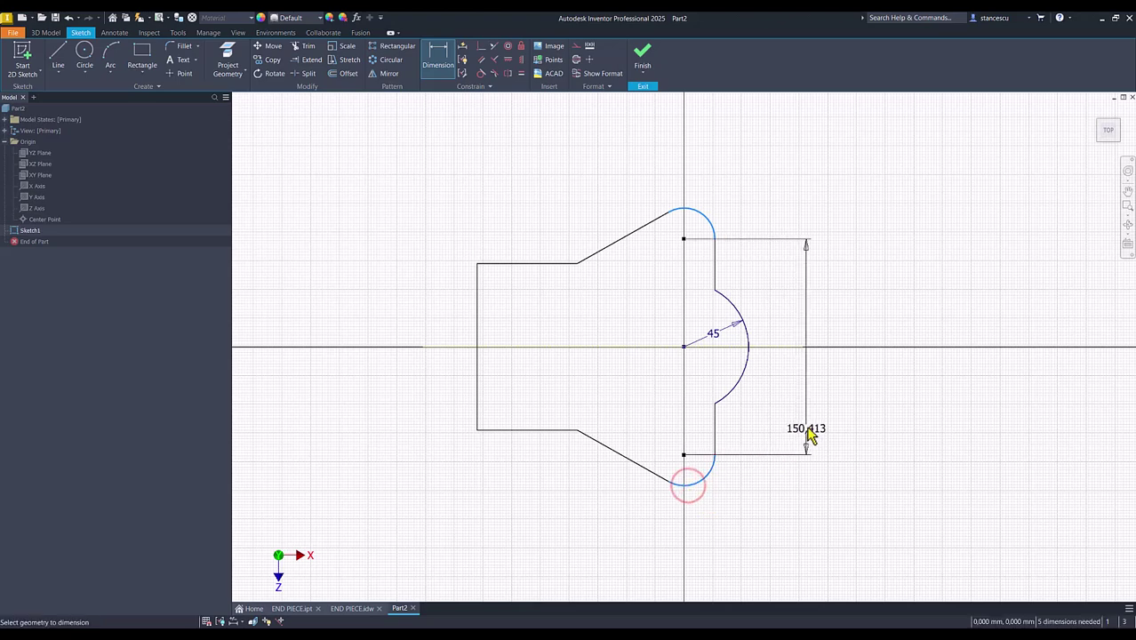
click(806, 404)
text(1)
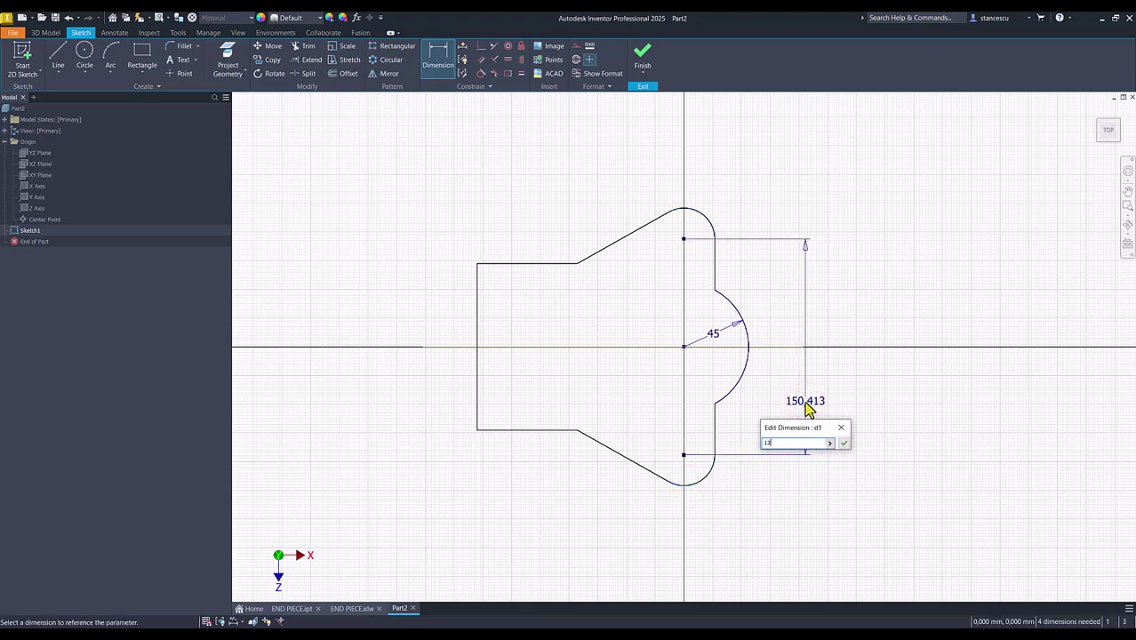
text(30)
key(Return)
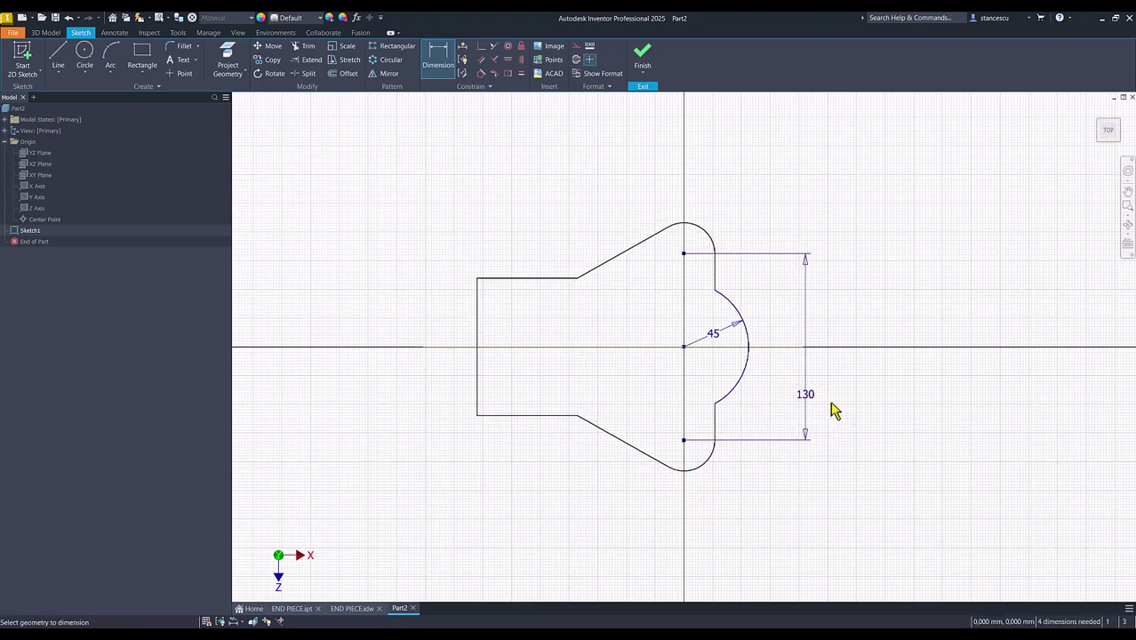
click(478, 330)
click(442, 326)
text(75)
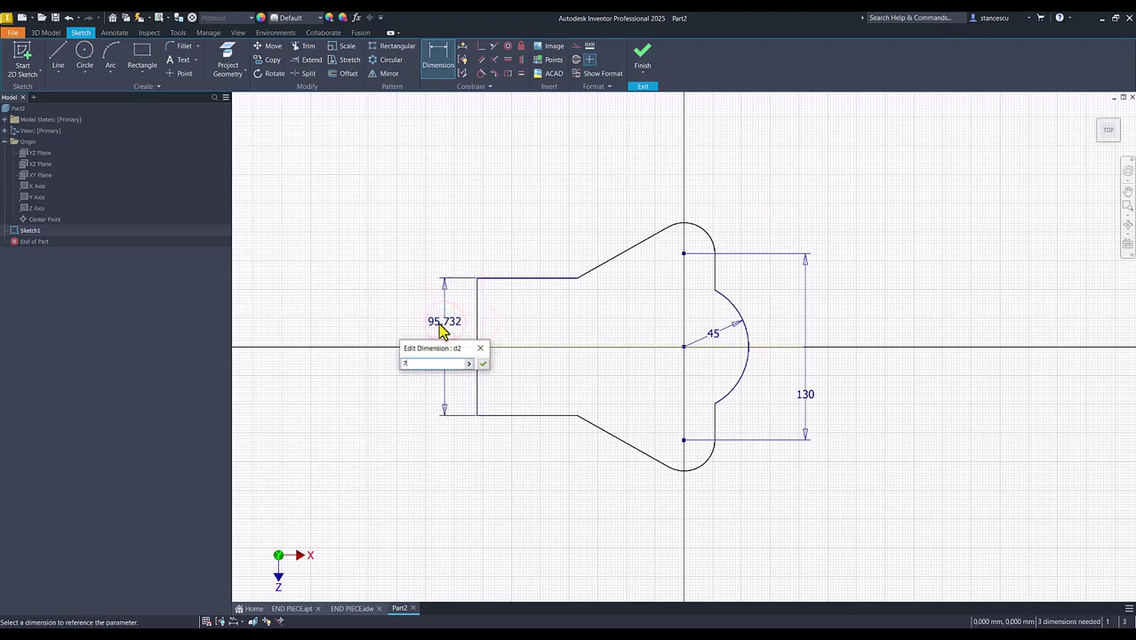
key(Return)
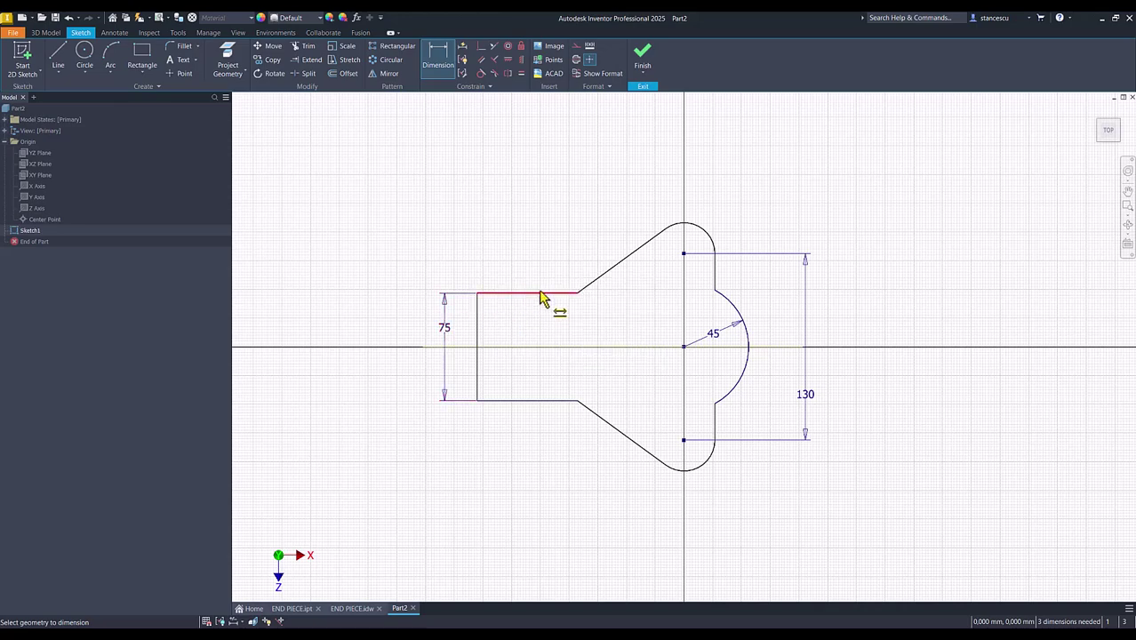
click(342, 611)
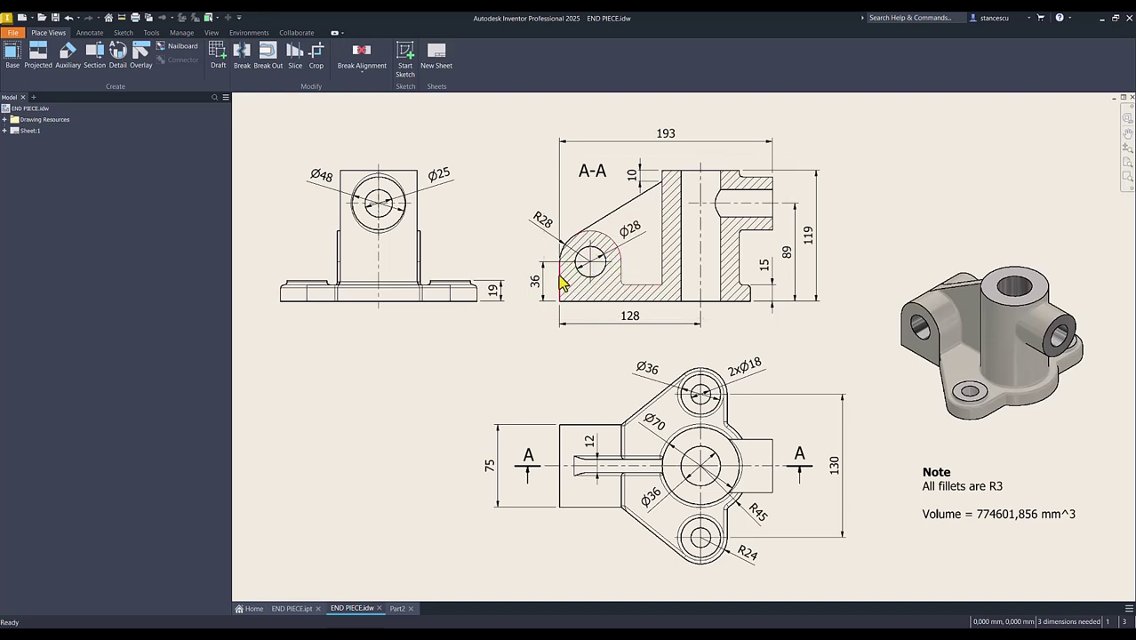
Step: Back in Part2's sketch, dimension the top horizontal line to 56 (28*2)
click(397, 608)
click(371, 330)
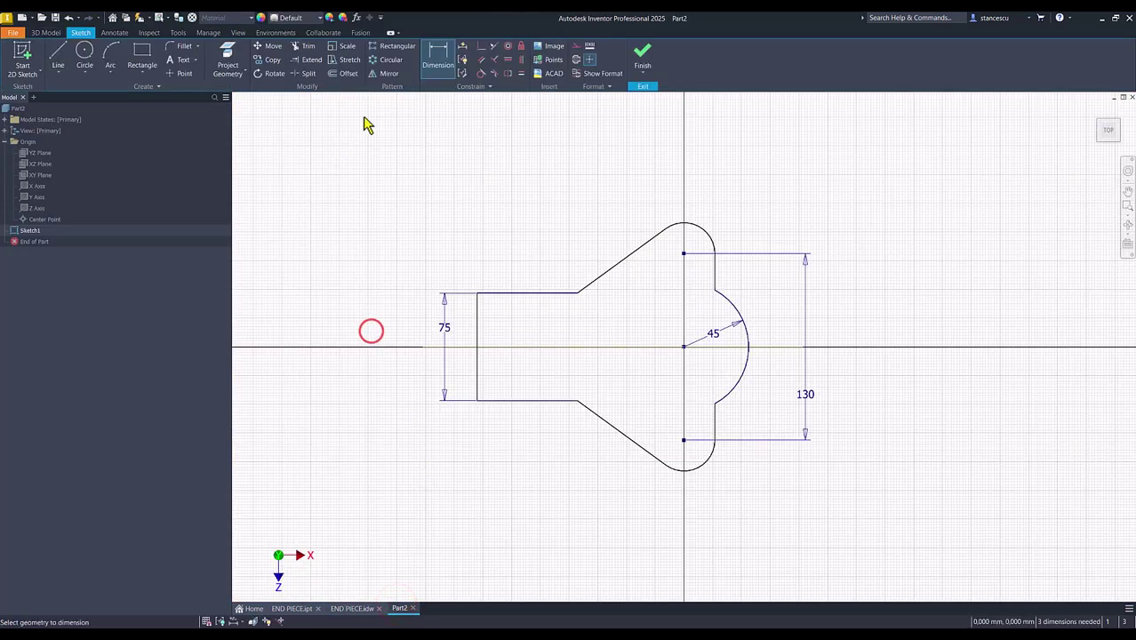
click(535, 293)
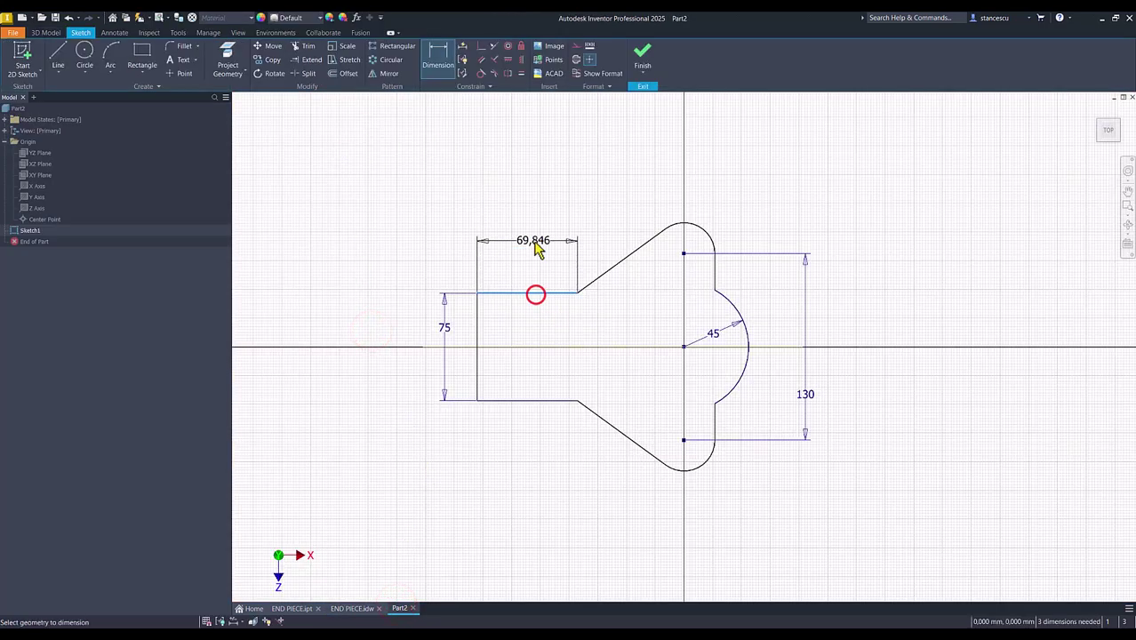
click(531, 237)
text(28*2)
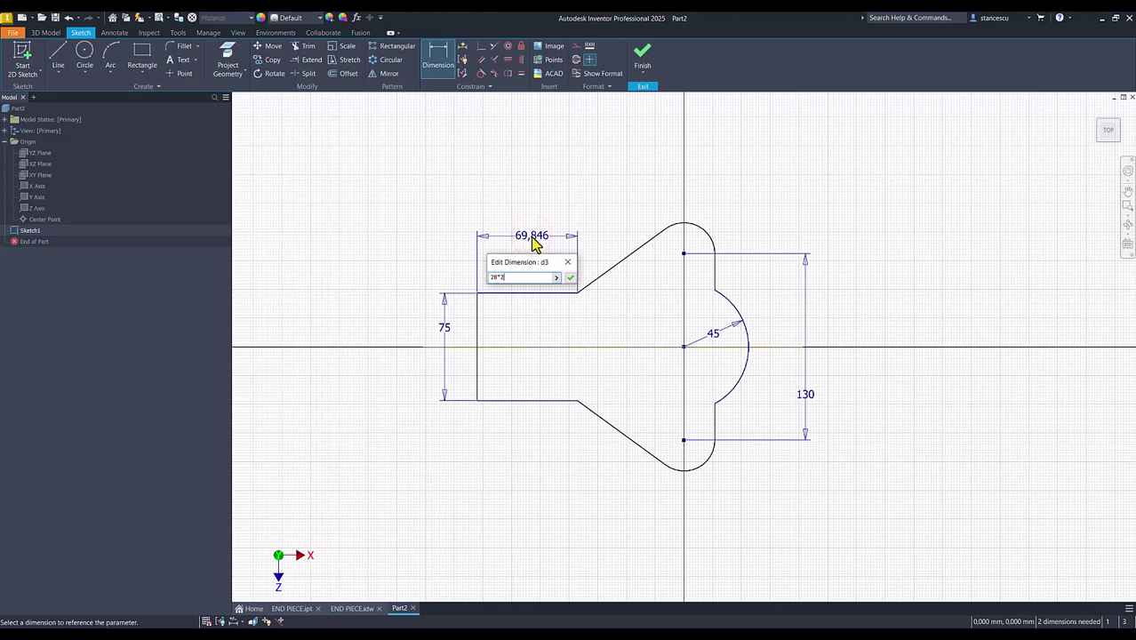
key(Return)
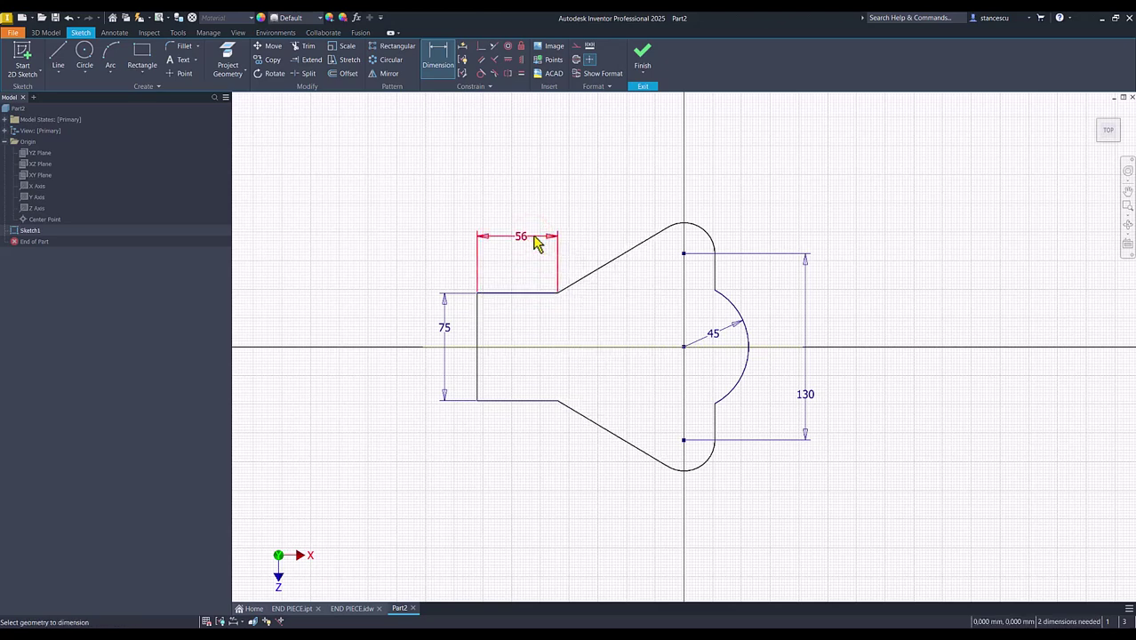
Step: Dimension the left line to centre distance 128 and the top-right arc radius 24
click(475, 316)
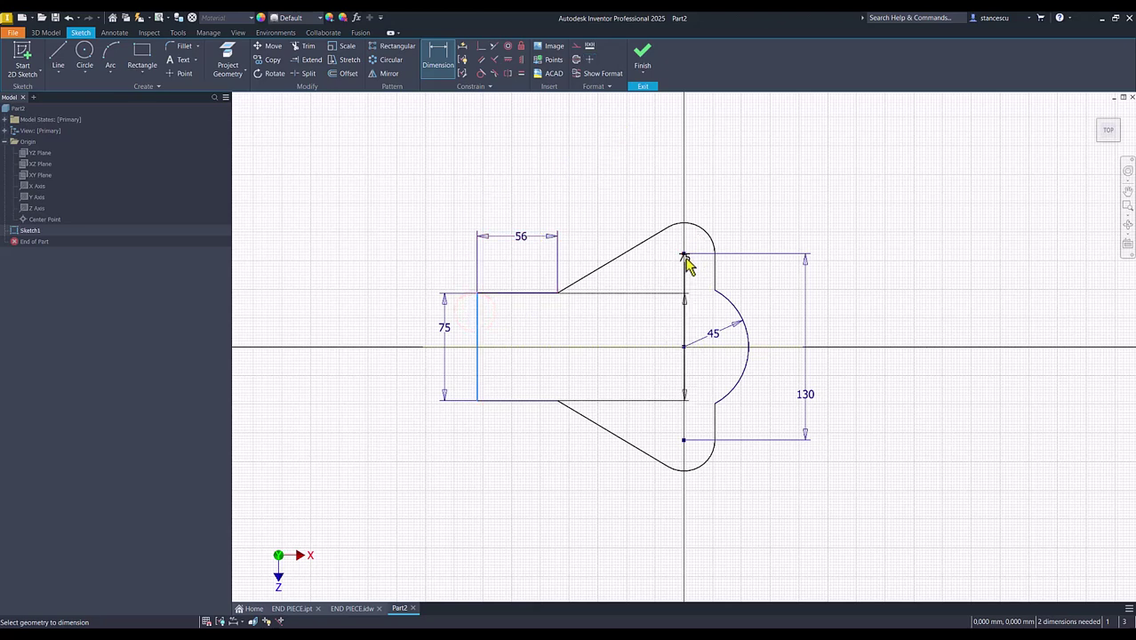
click(683, 346)
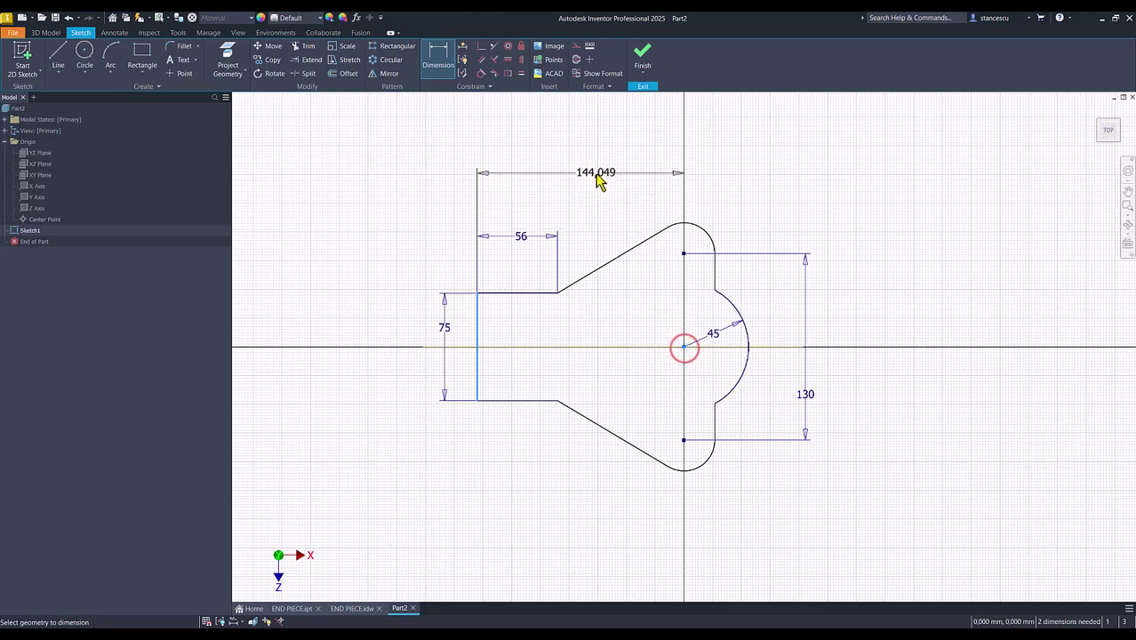
click(586, 177)
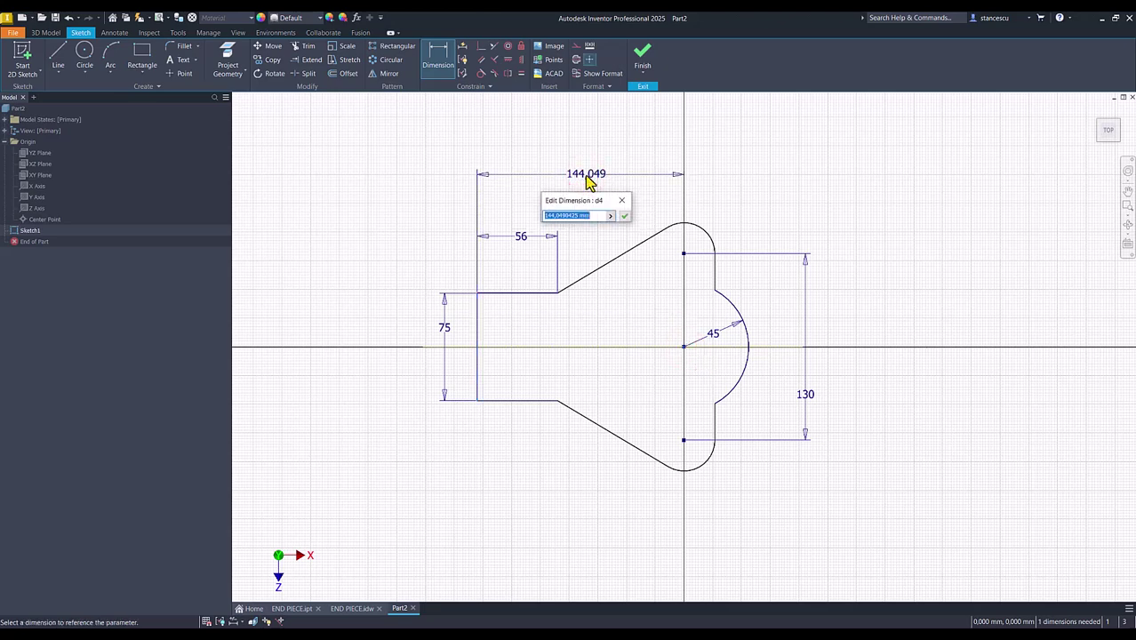
key(Return)
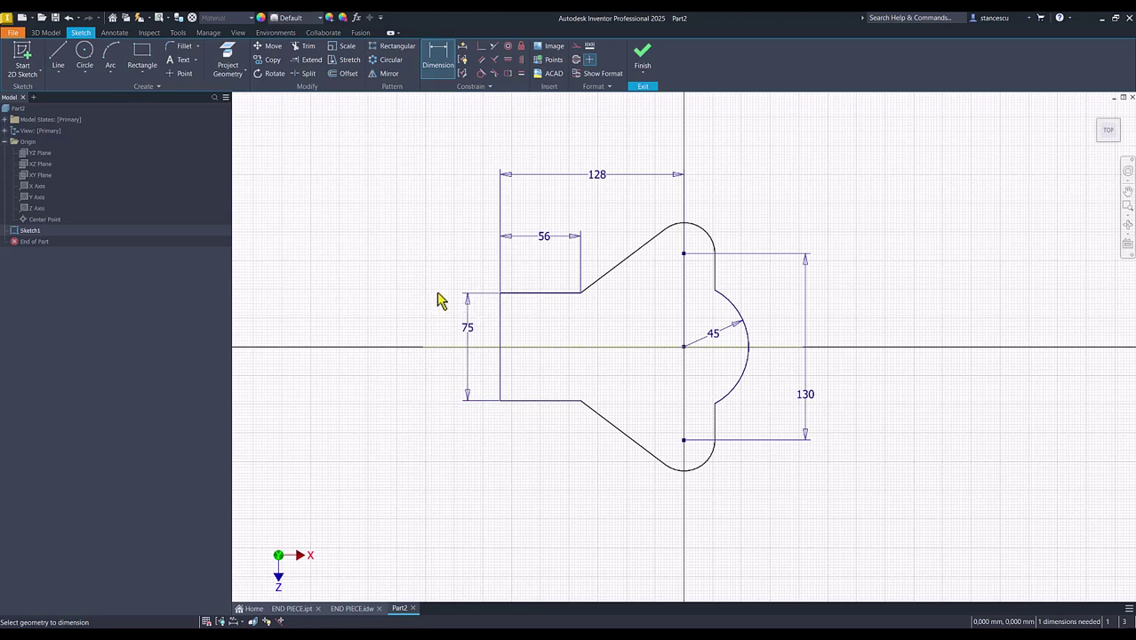
click(708, 230)
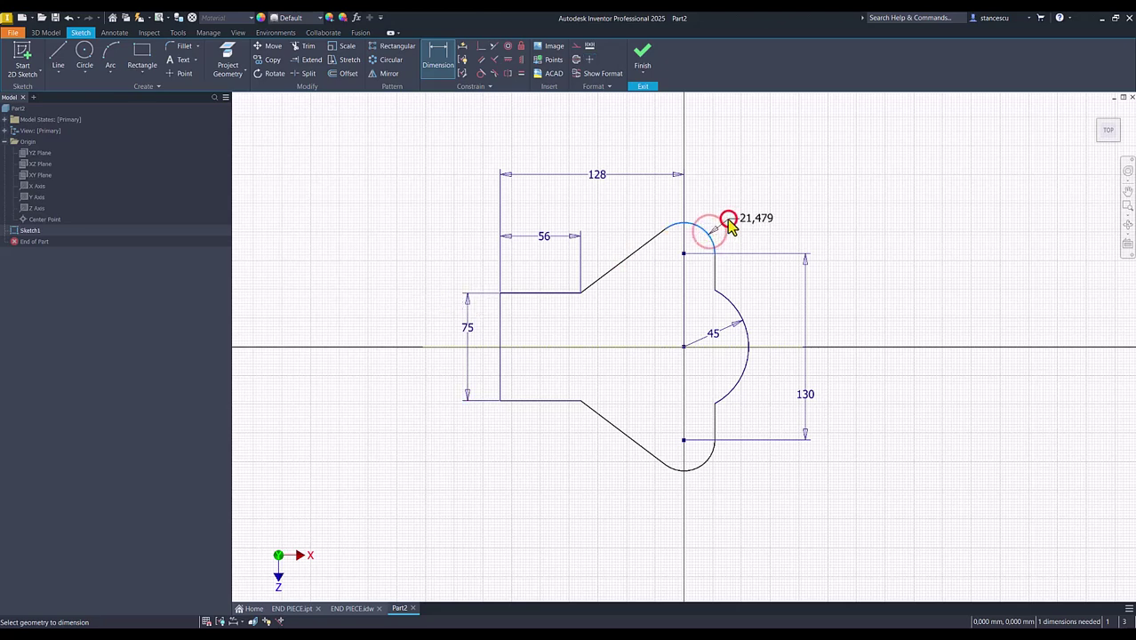
click(727, 220)
text(24)
key(Return)
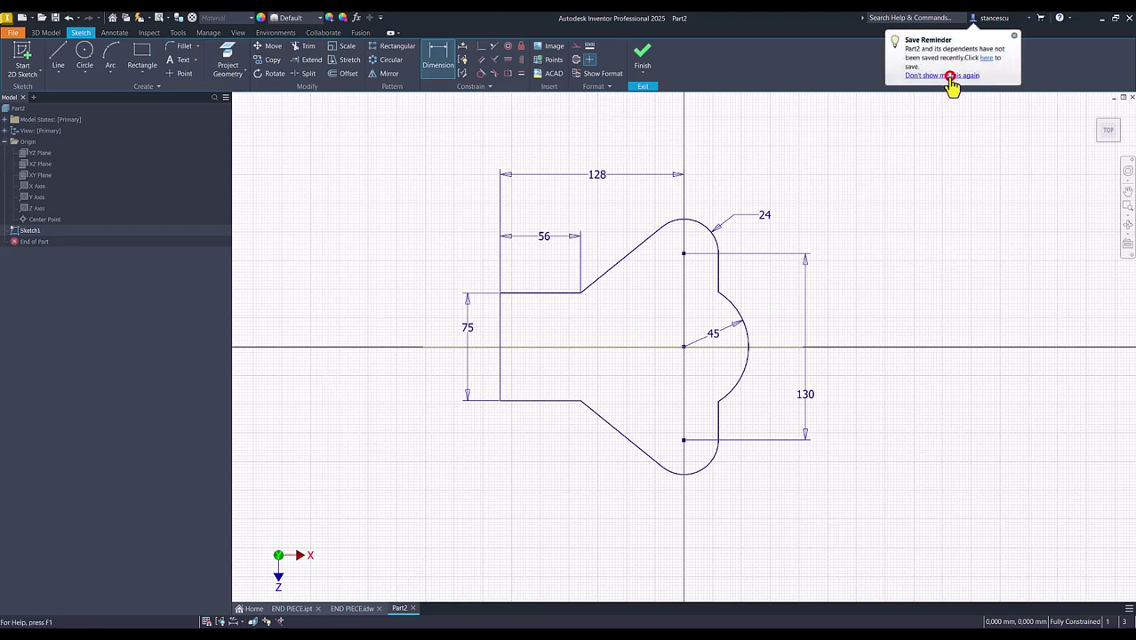
Step: Finish Sketch1, extrude it 10 mm into the base plate, then view the END PIECE drawing
click(951, 76)
click(641, 55)
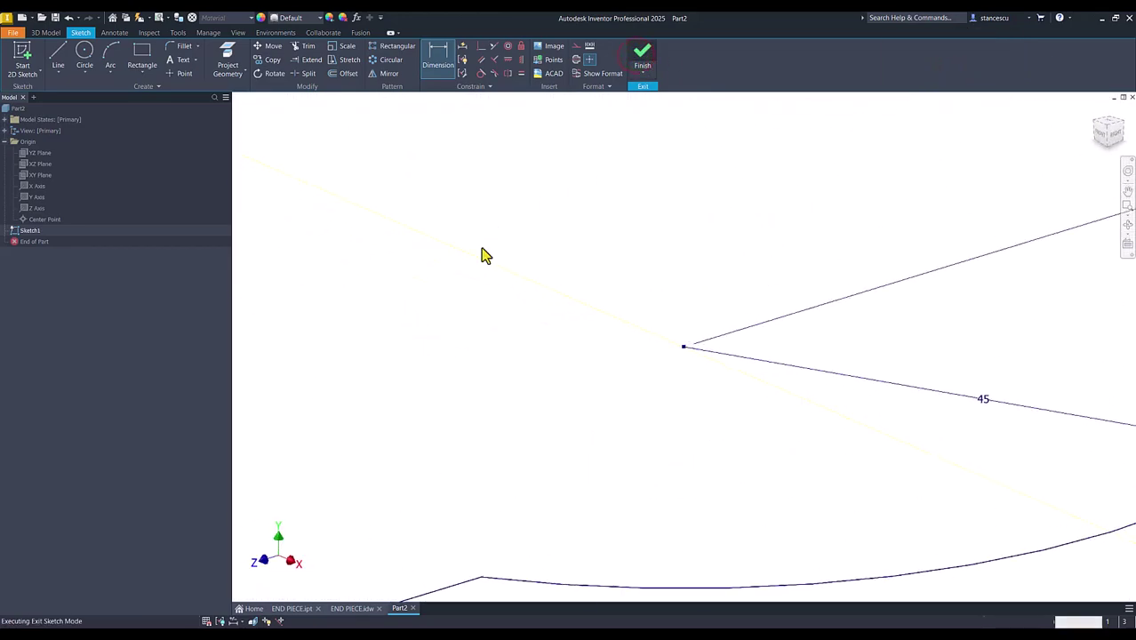
key(F6)
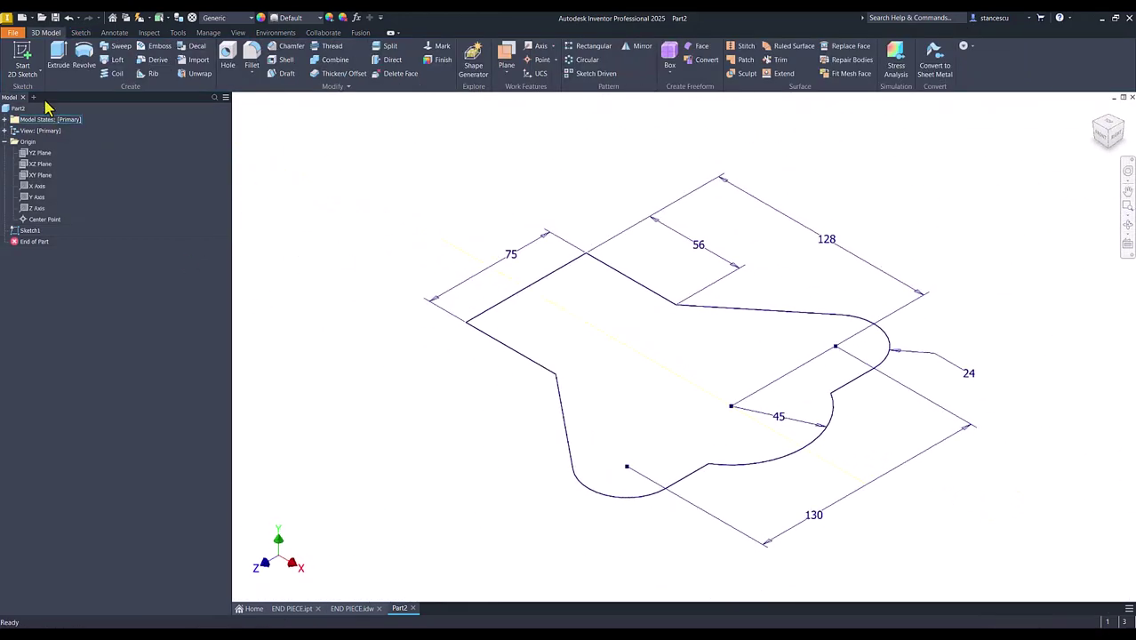
click(58, 55)
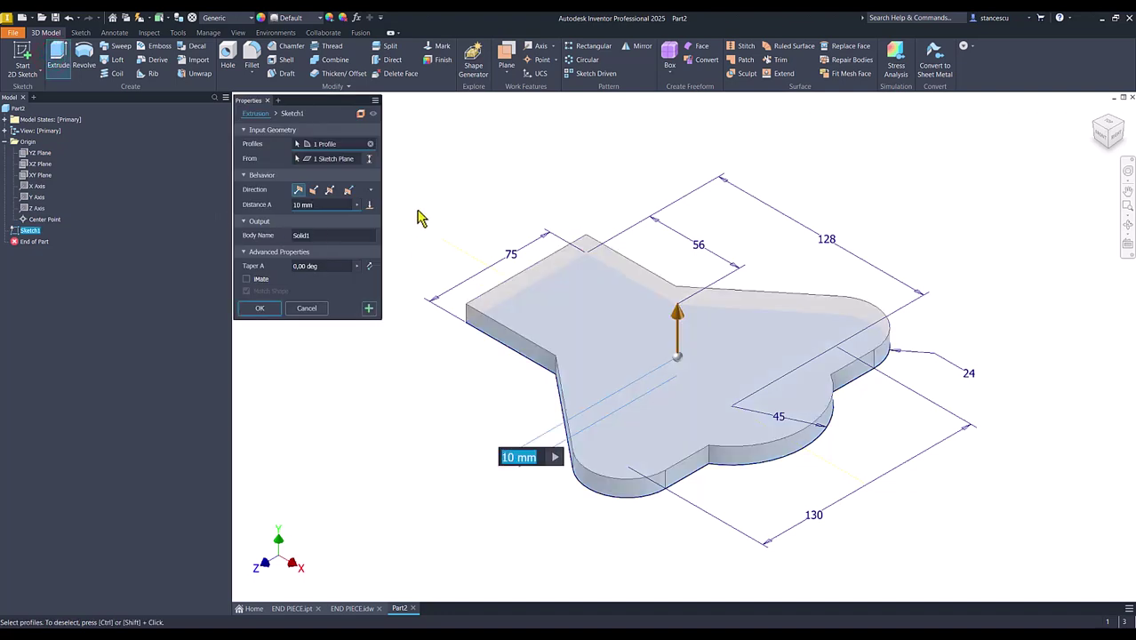
key(Return)
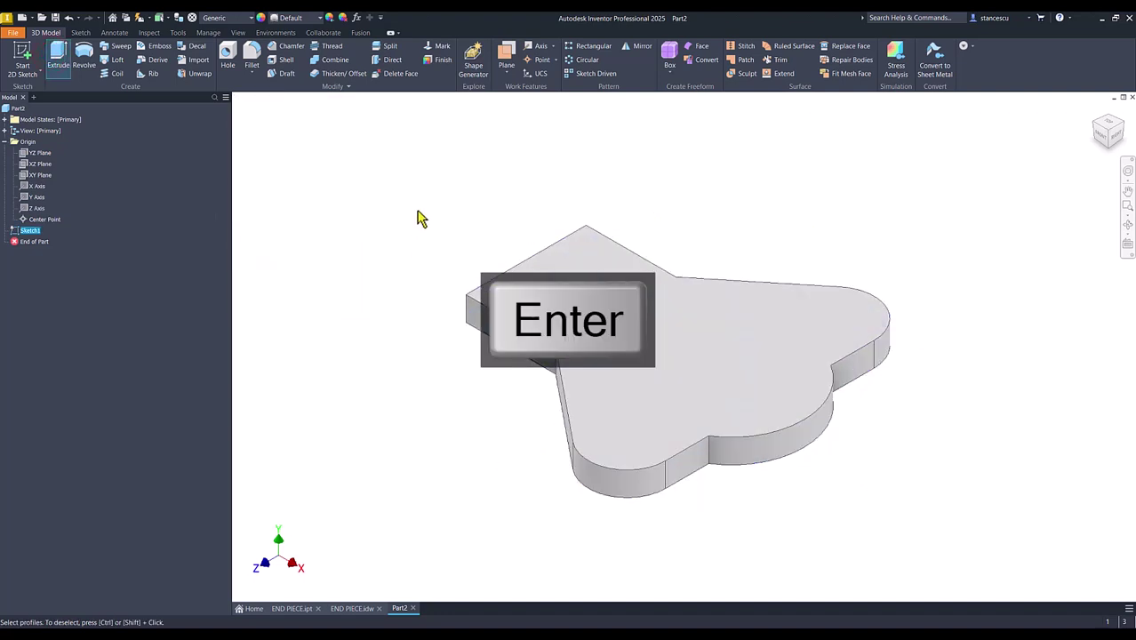
key(F6)
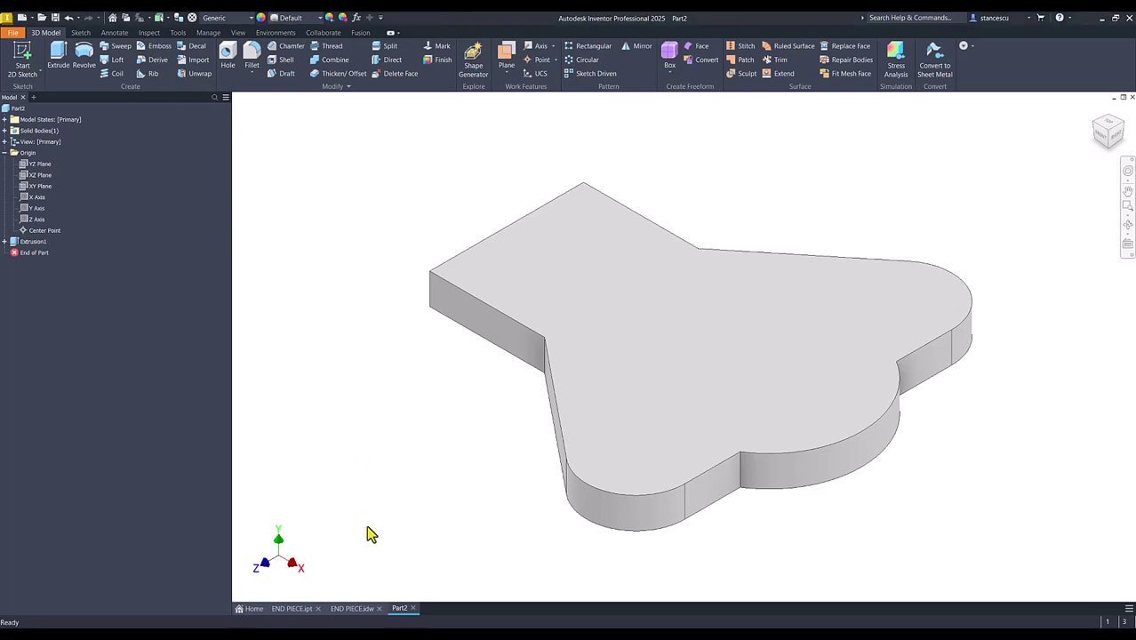
click(352, 609)
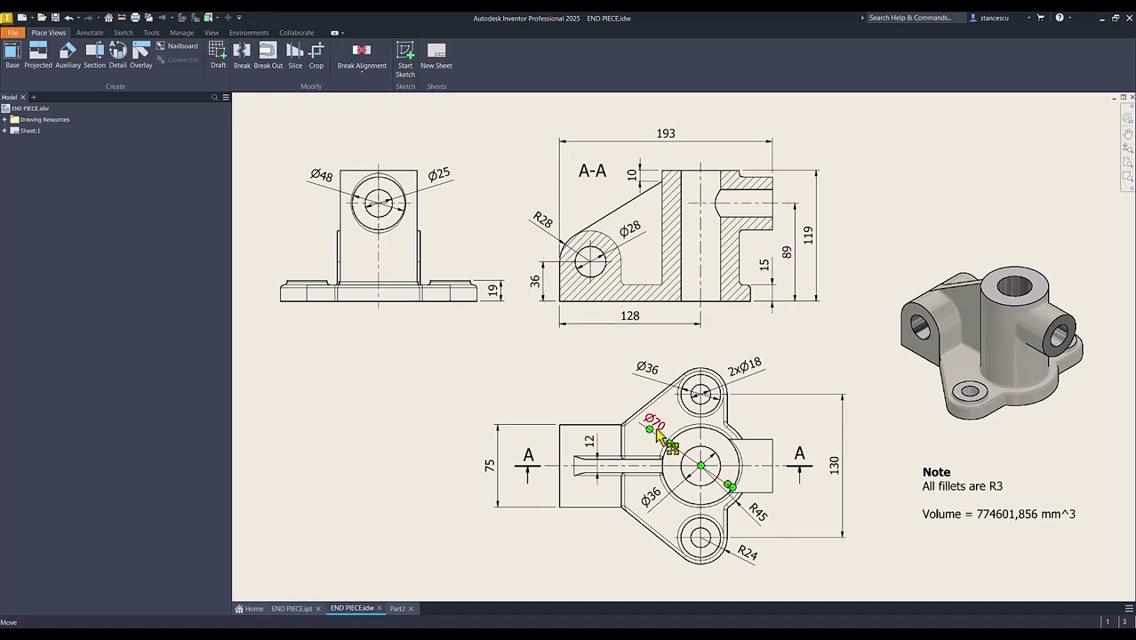
Step: Sketch a 70 mm diameter circle centred on the origin on the plate's top face
click(394, 608)
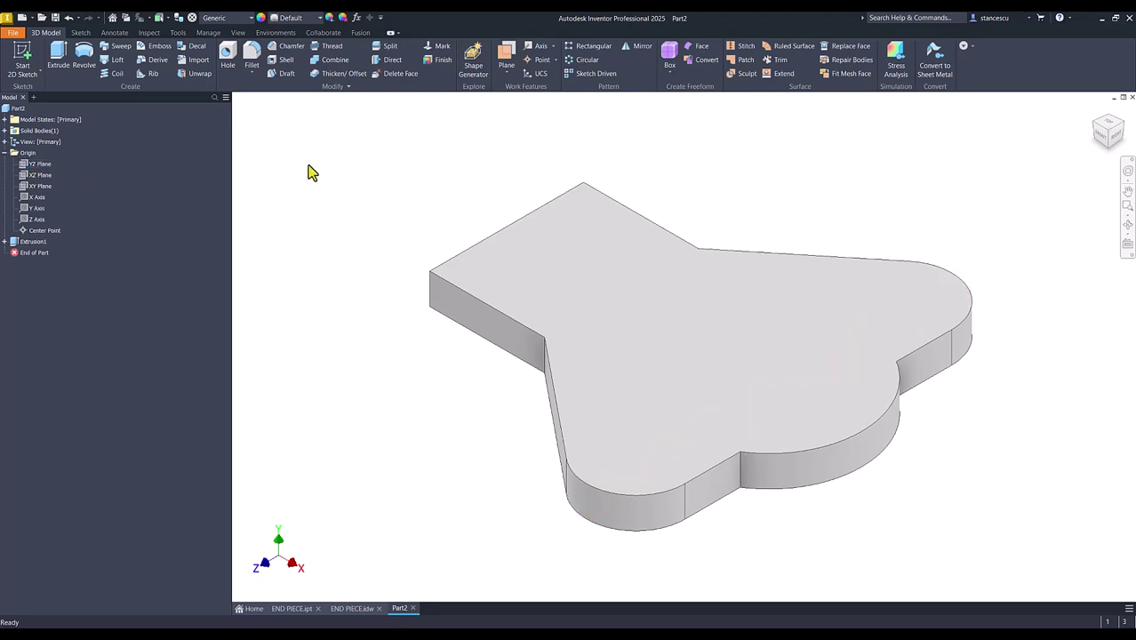
click(634, 315)
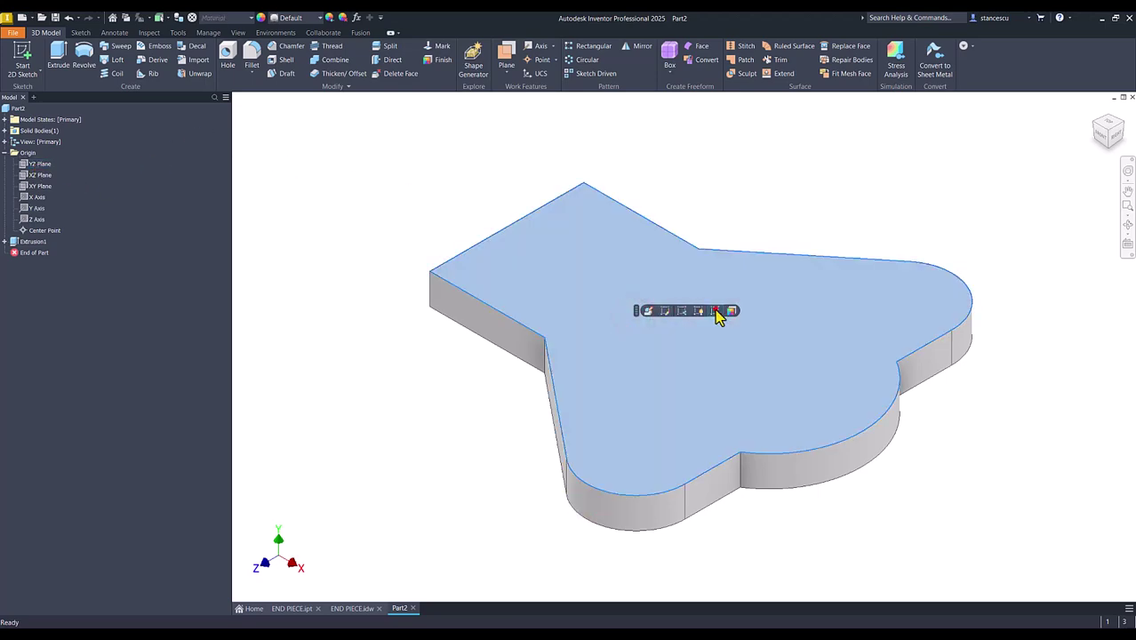
click(716, 313)
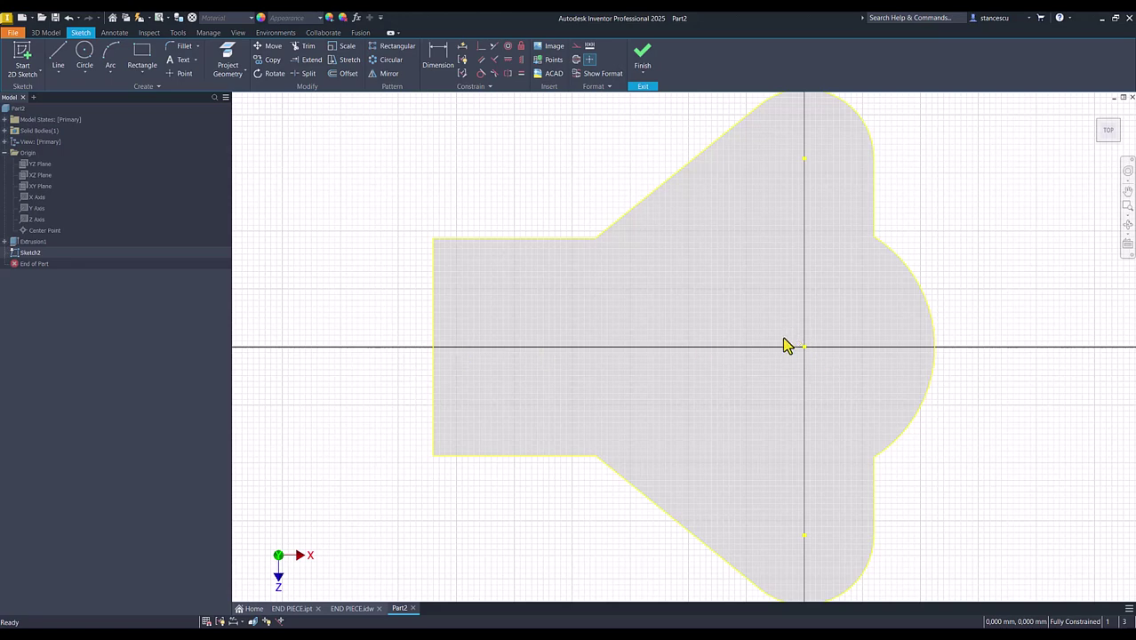
click(85, 53)
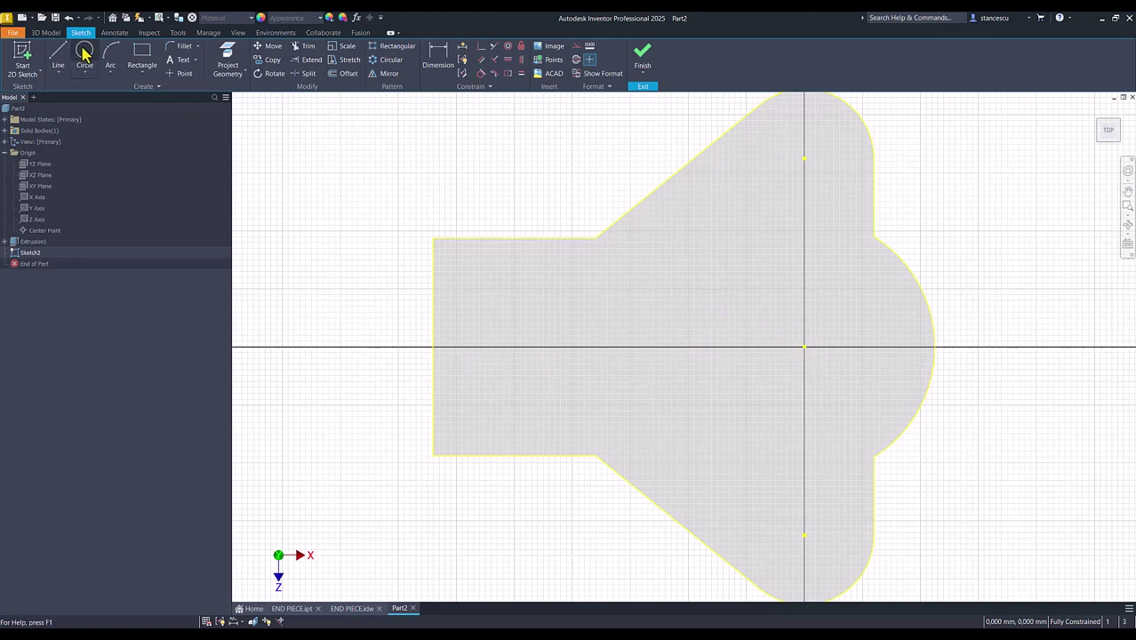
click(803, 346)
right_click(880, 302)
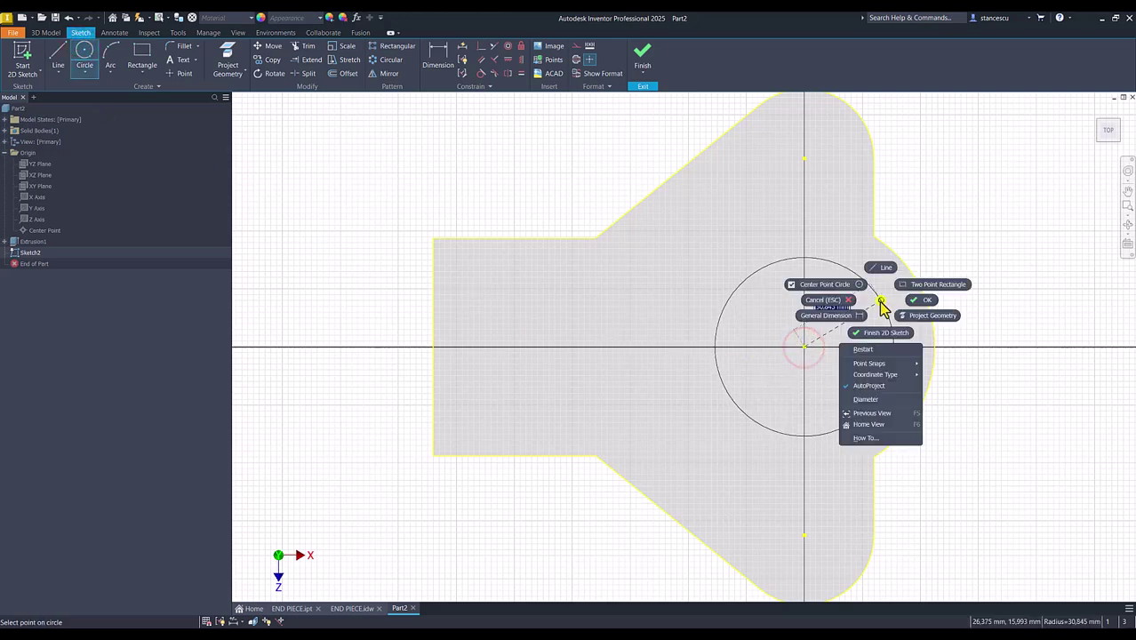
click(871, 395)
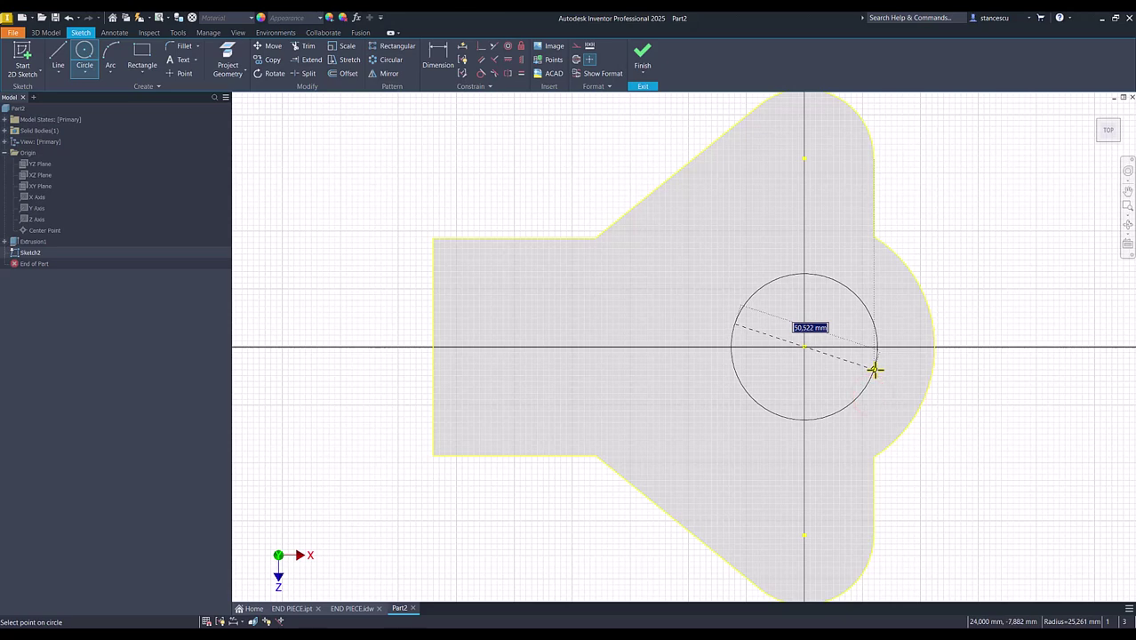
key(Return)
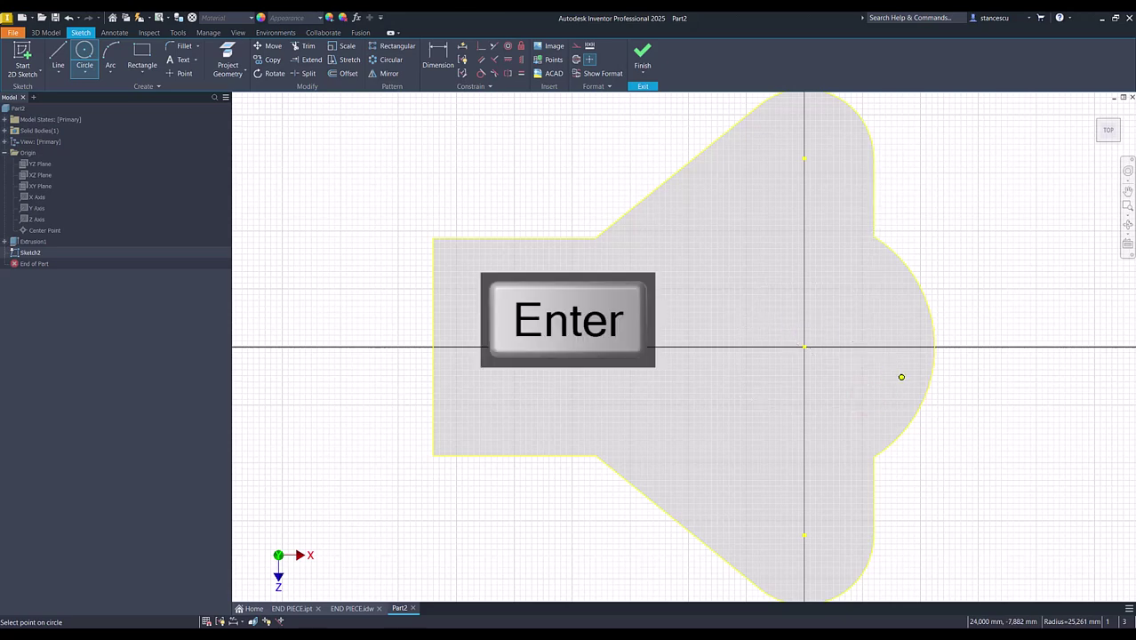
click(638, 59)
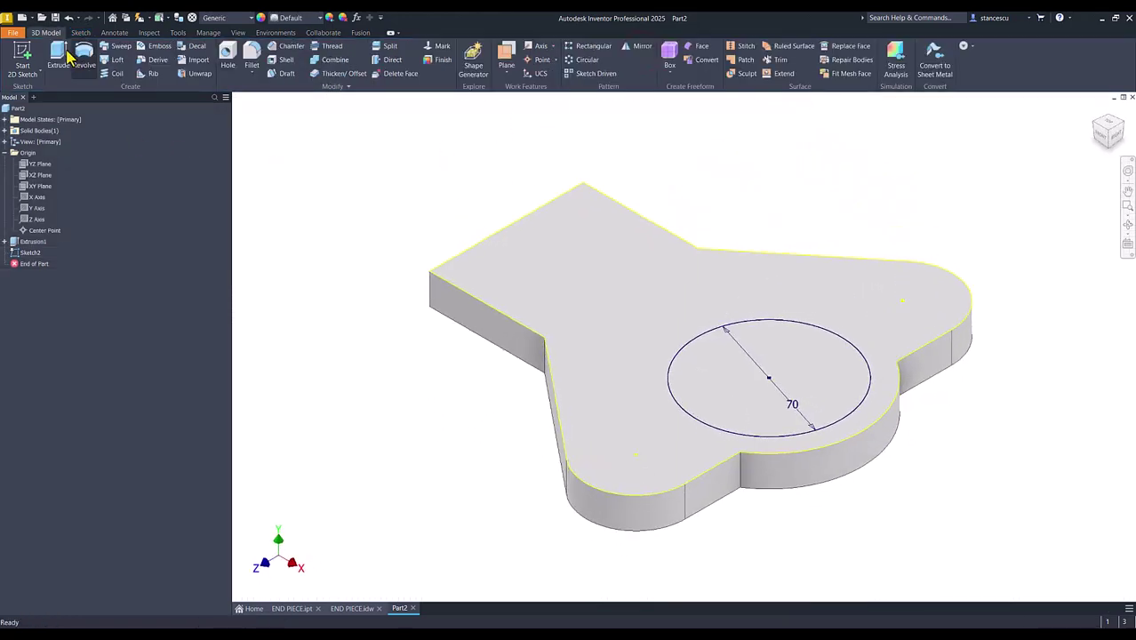
Step: Extrude the 70 mm circle a distance of 119-15 mm to form the cylinder
click(58, 57)
click(702, 351)
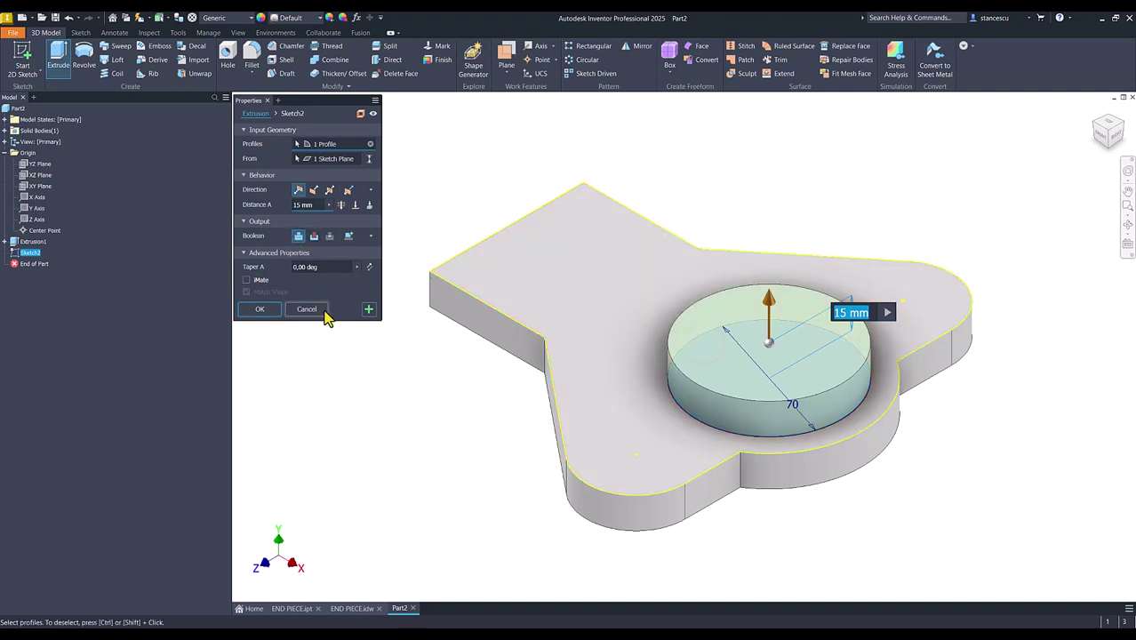
key(Left)
text(119)
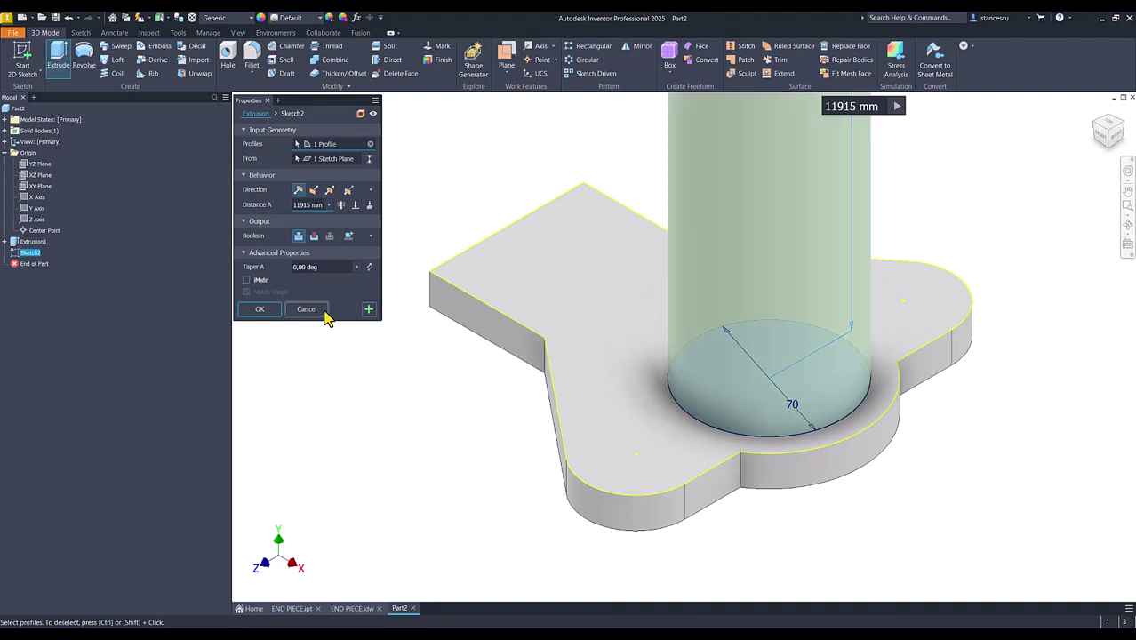
text(-)
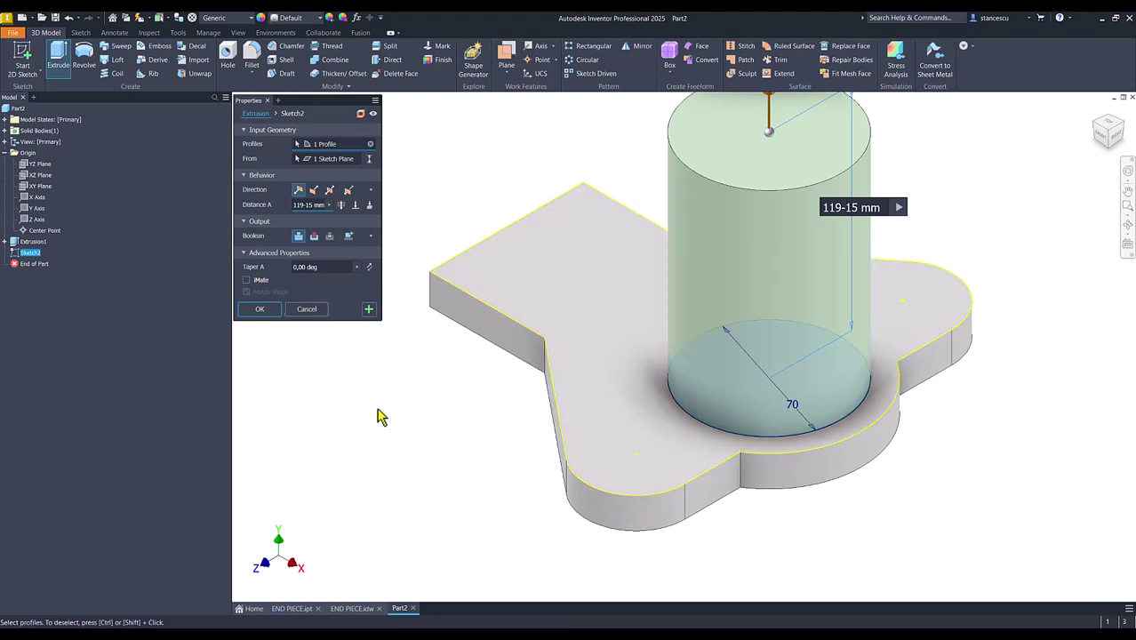
click(270, 311)
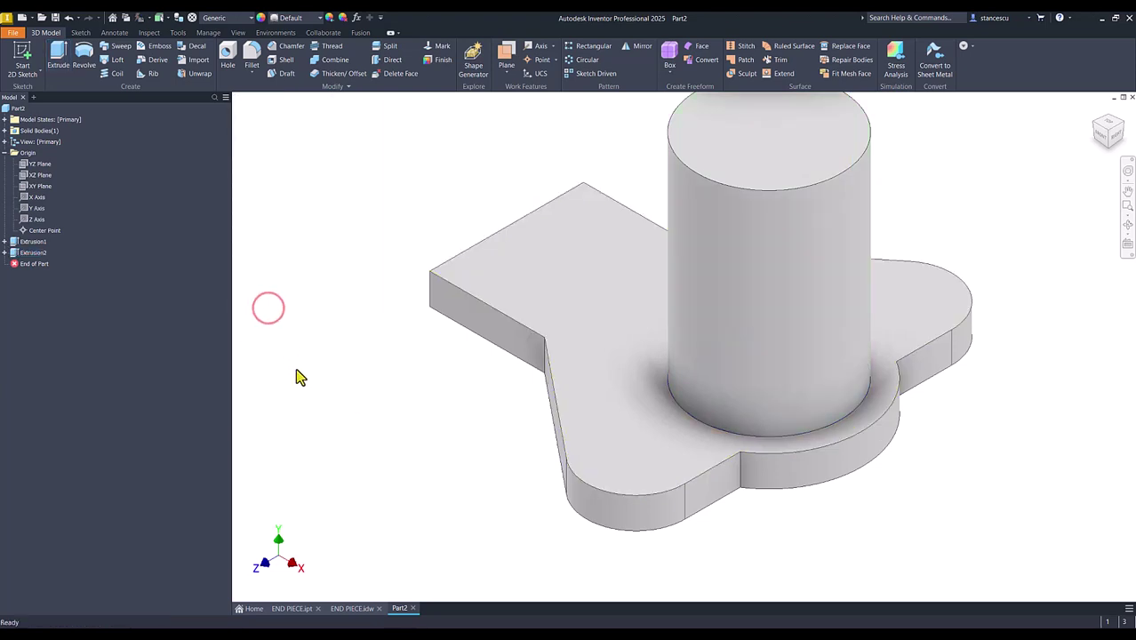
key(Num_Lock)
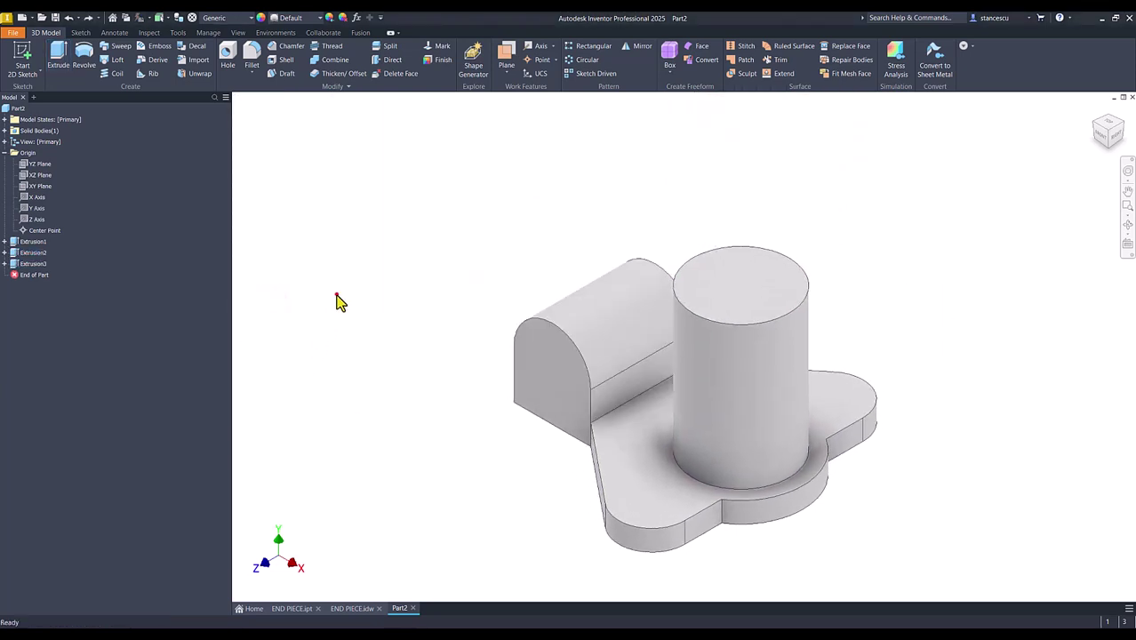
click(336, 294)
click(347, 609)
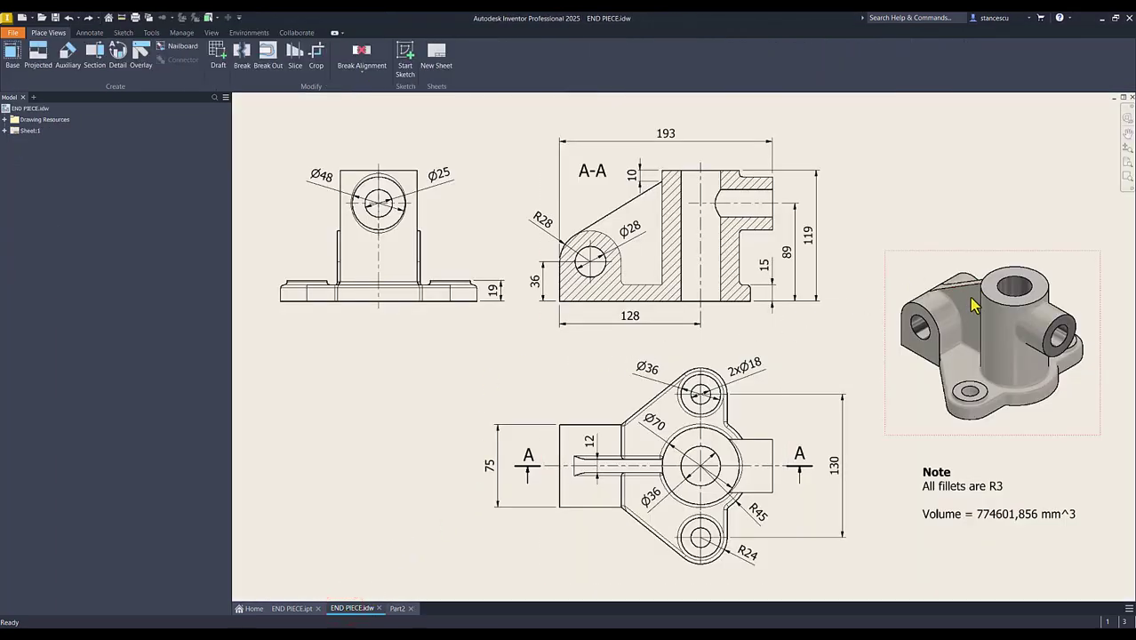
click(291, 609)
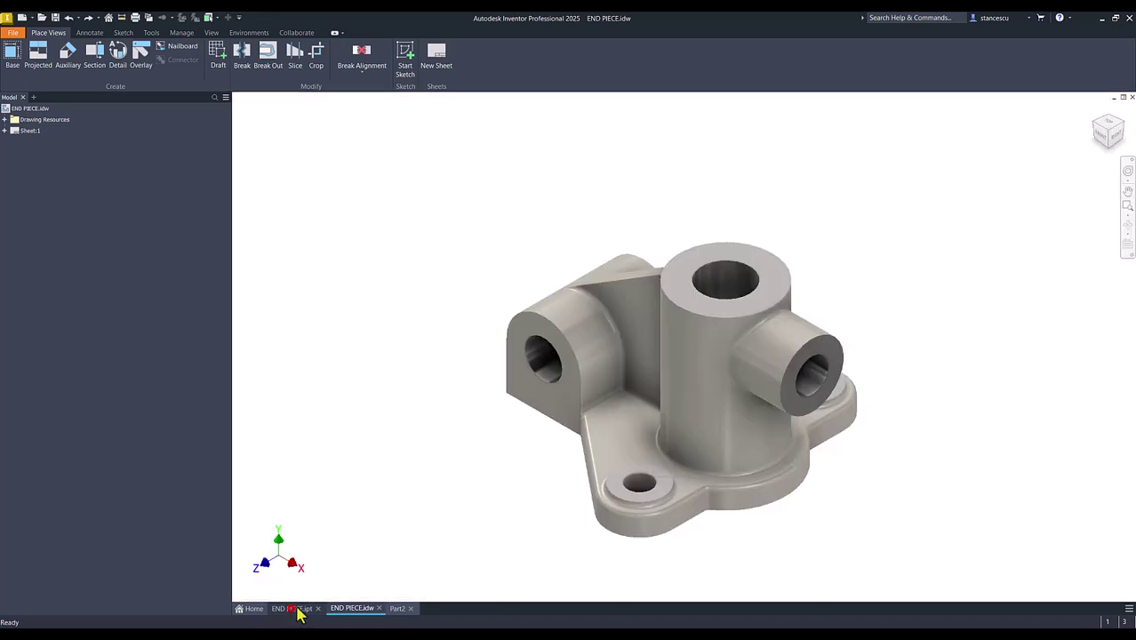
shift+middle_drag(538, 475, 725, 267)
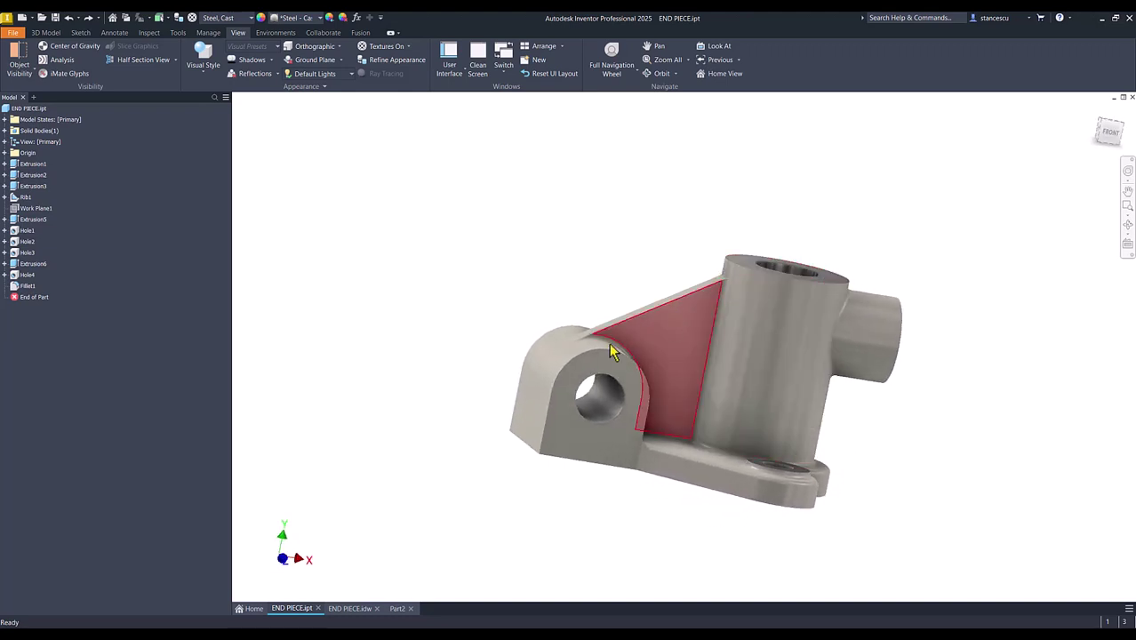
key(F6)
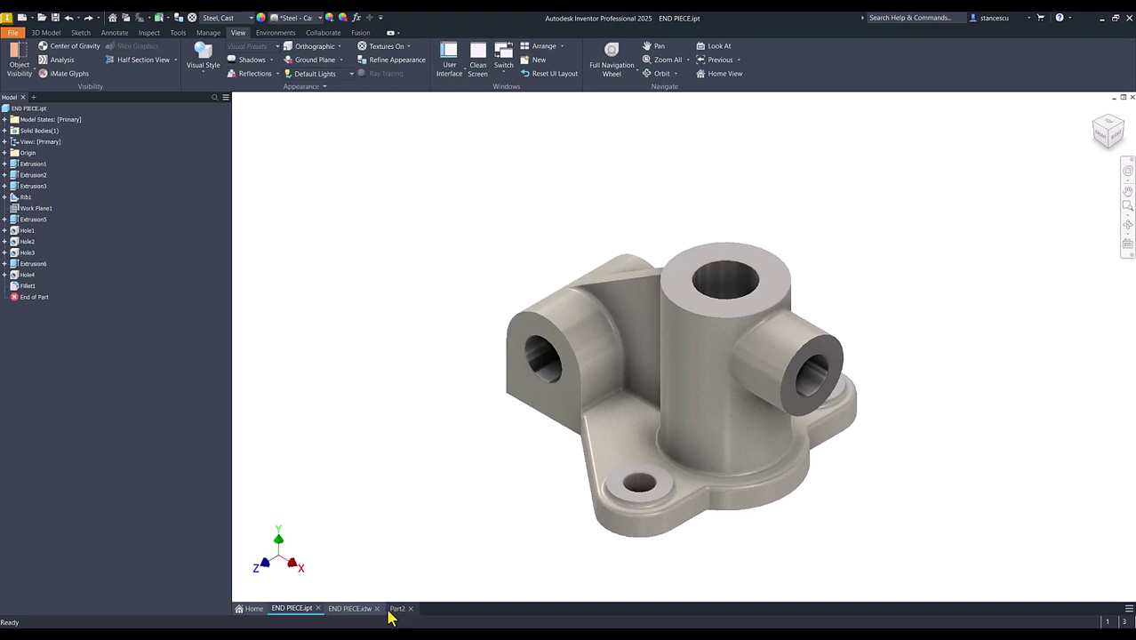
click(368, 613)
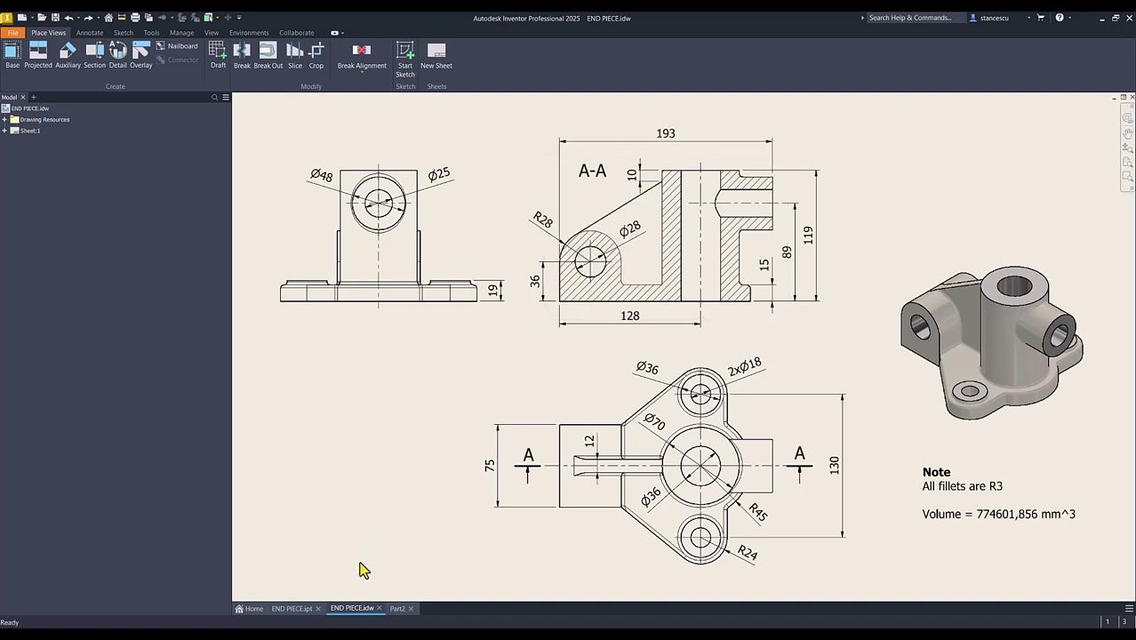
Step: Back in Part2, start a new sketch on the XY Plane
click(398, 609)
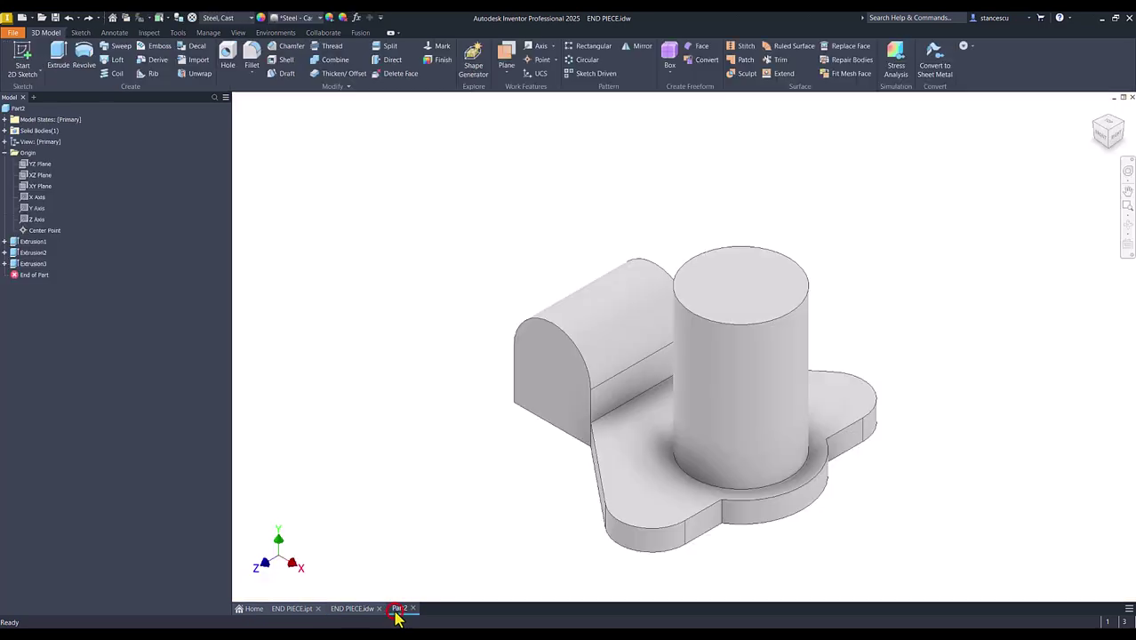
click(359, 397)
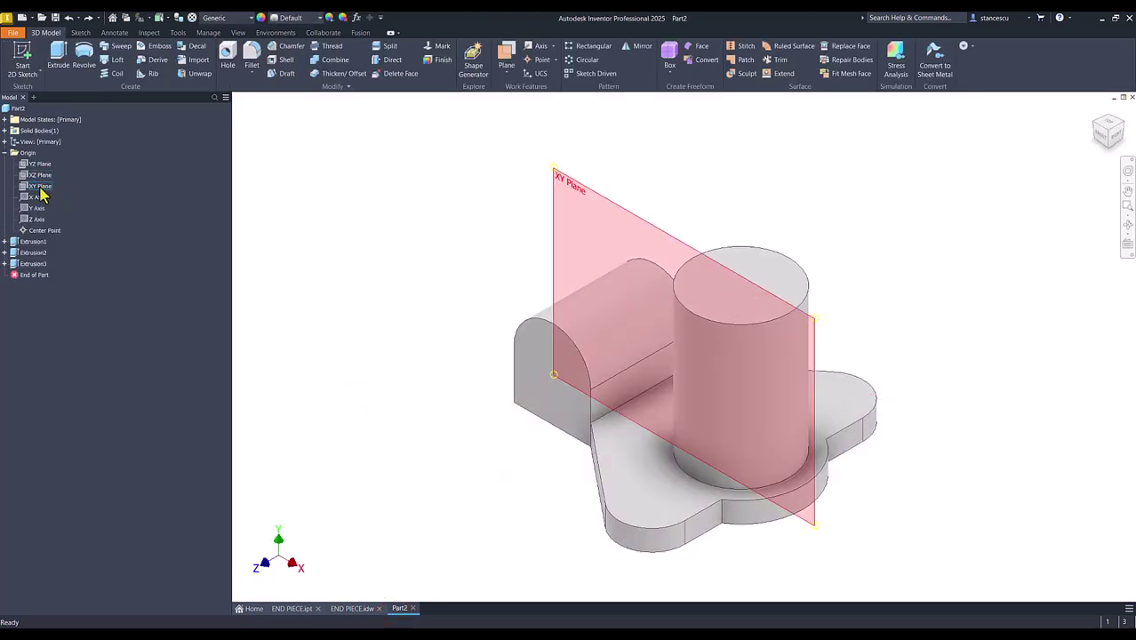
click(41, 188)
click(695, 342)
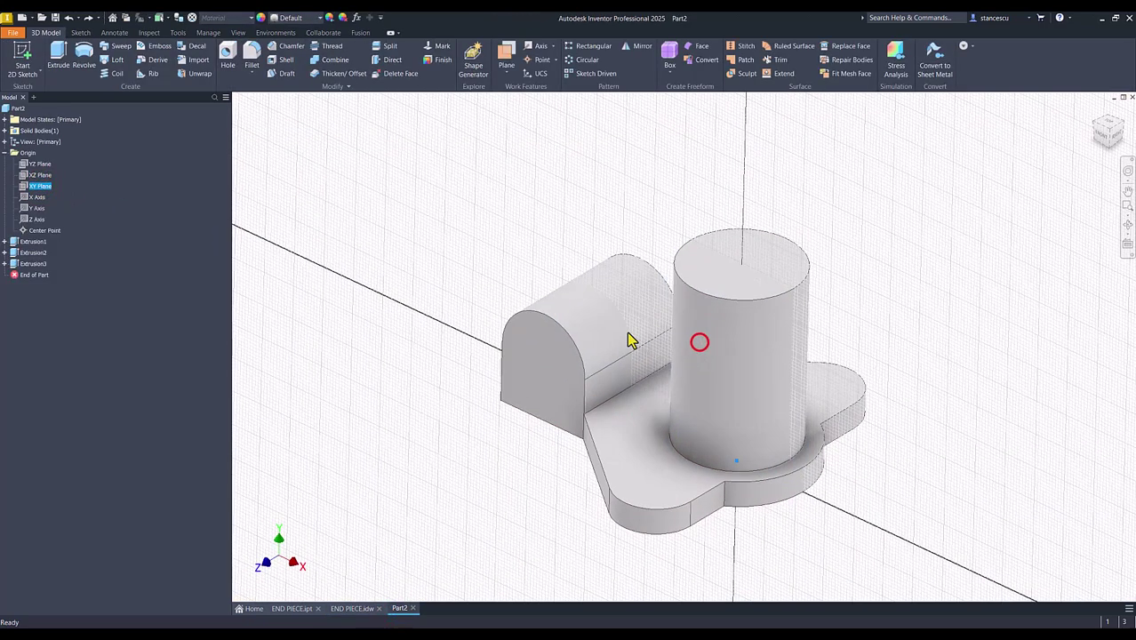
key(Num_Lock)
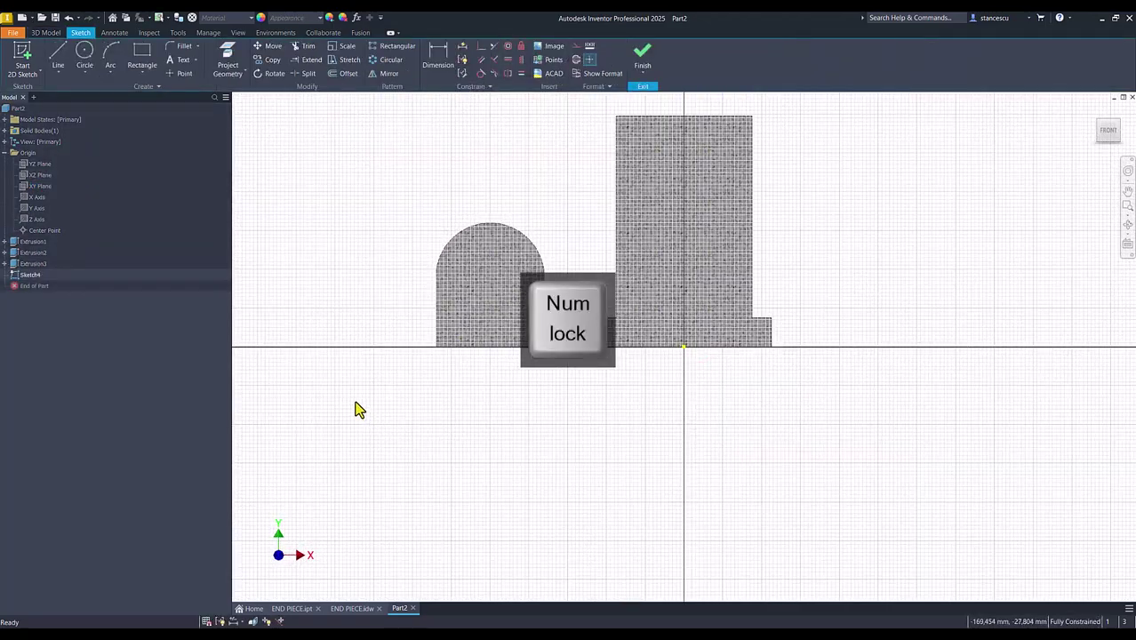
Step: Project the tall block's left edge and the rounded block's top arc, then draw a sloped line from that edge
click(227, 64)
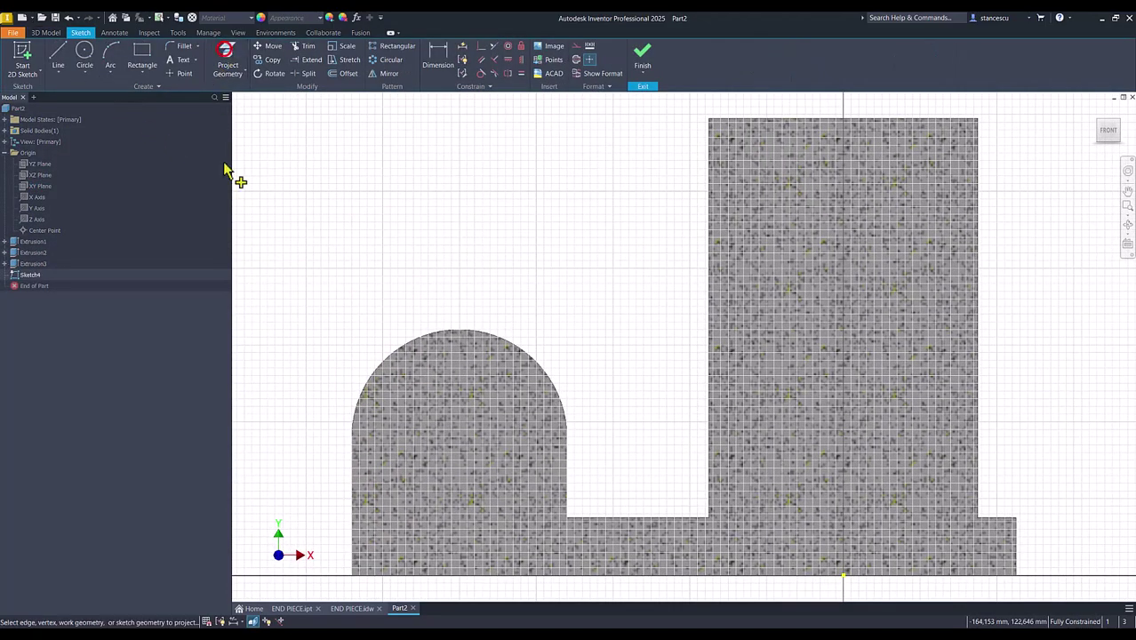
click(712, 234)
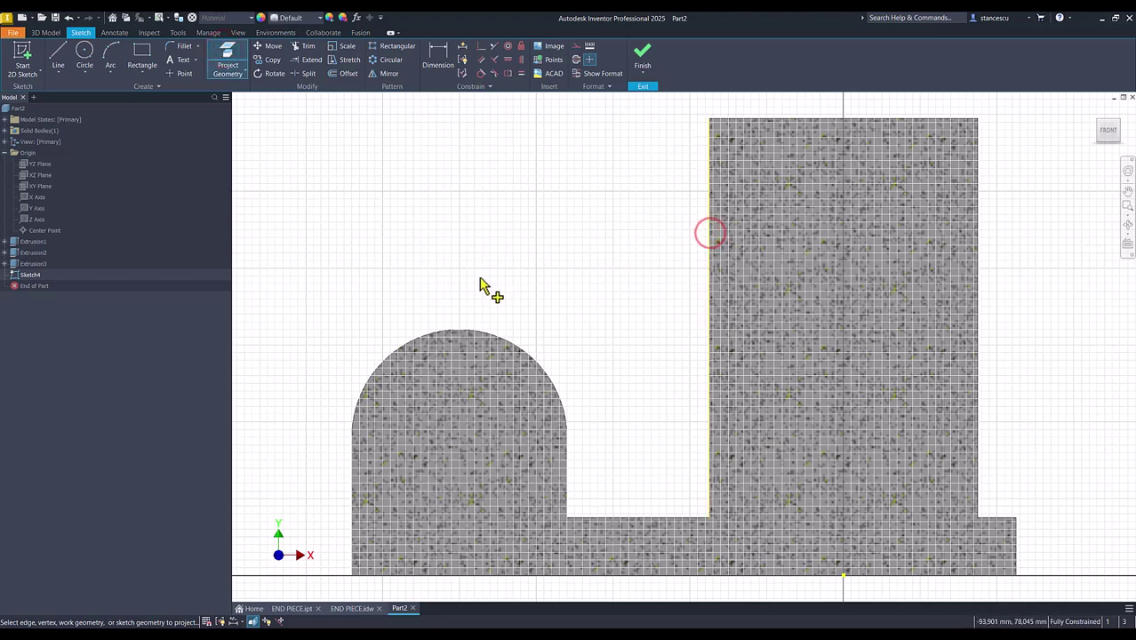
click(415, 350)
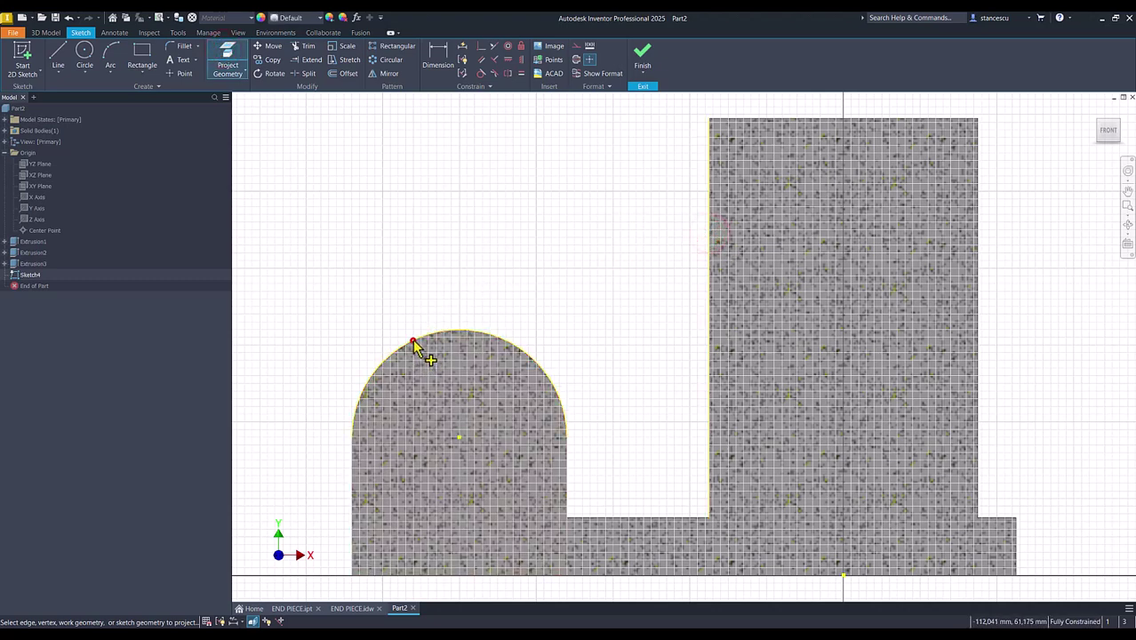
click(58, 57)
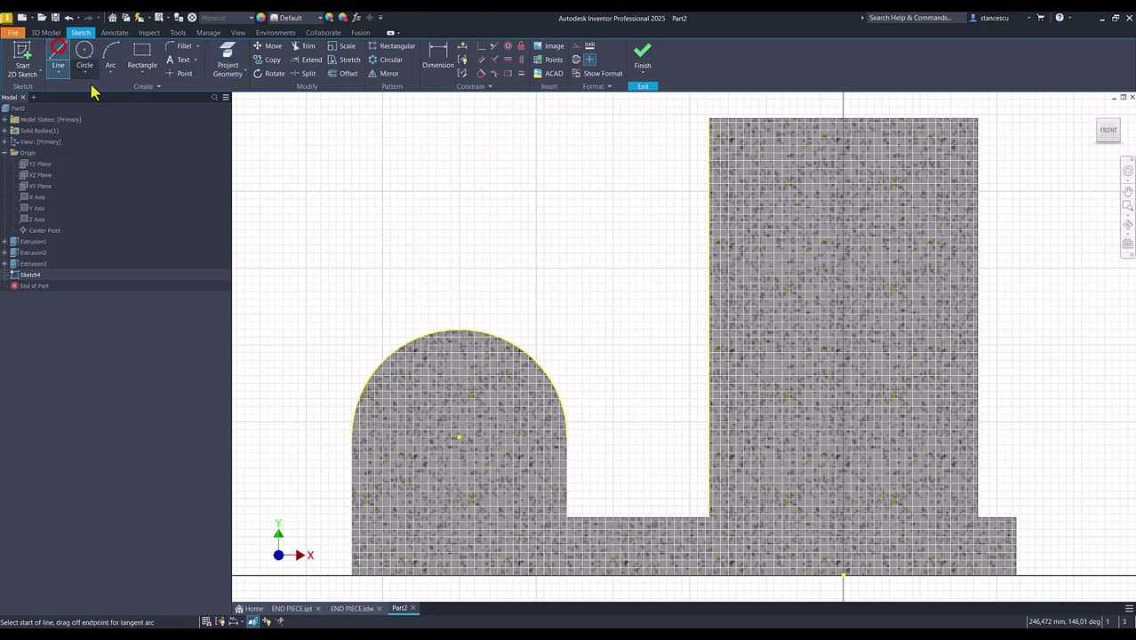
click(710, 149)
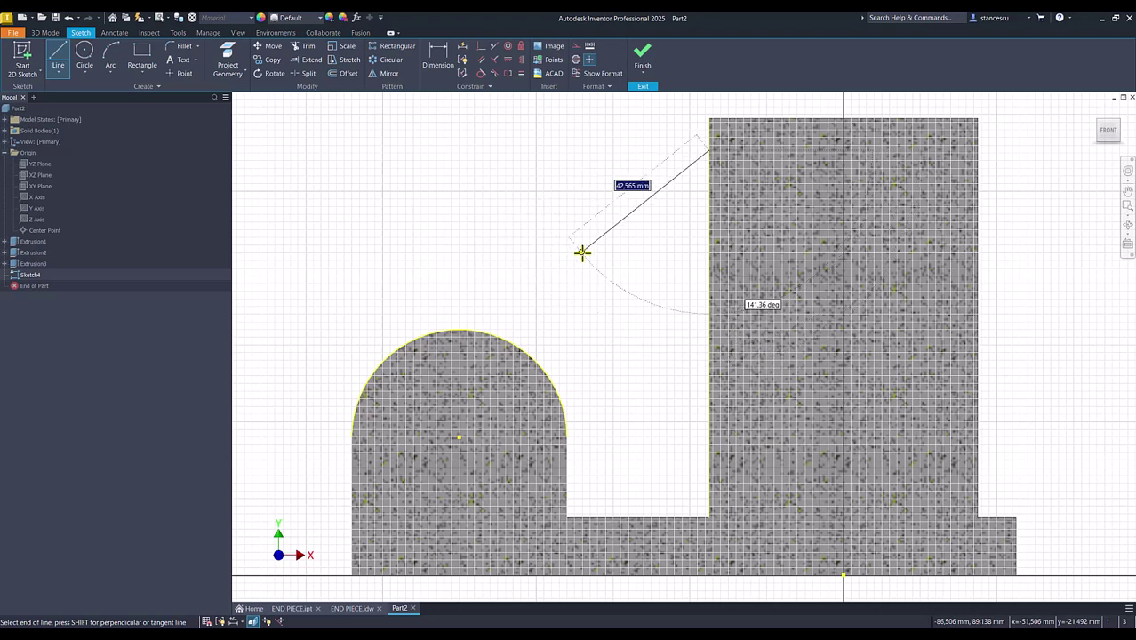
click(527, 249)
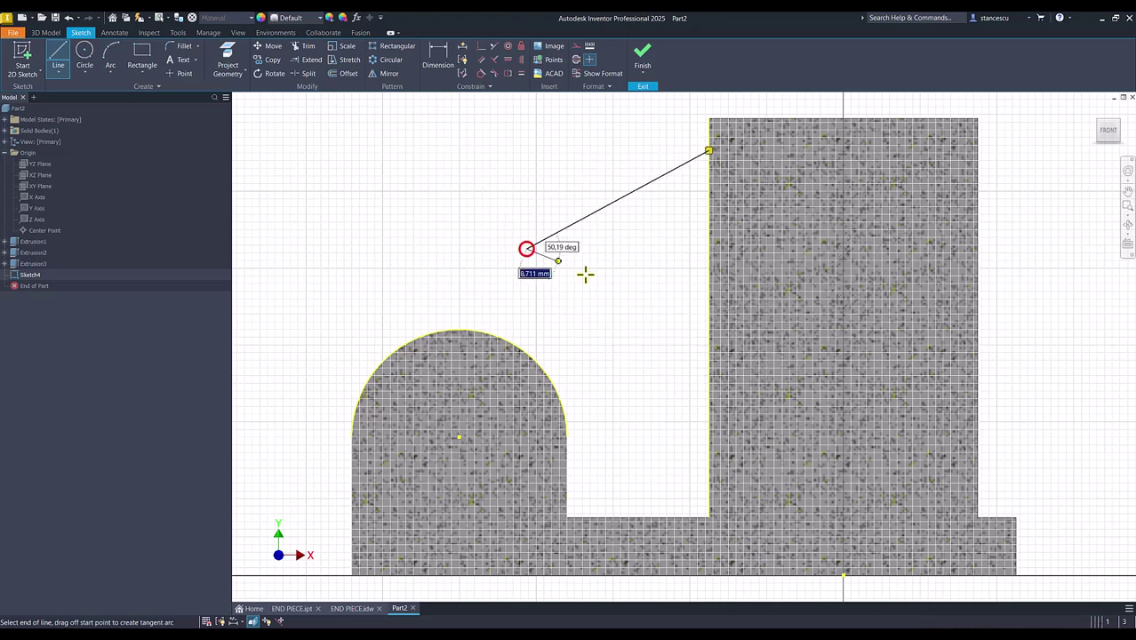
key(Escape)
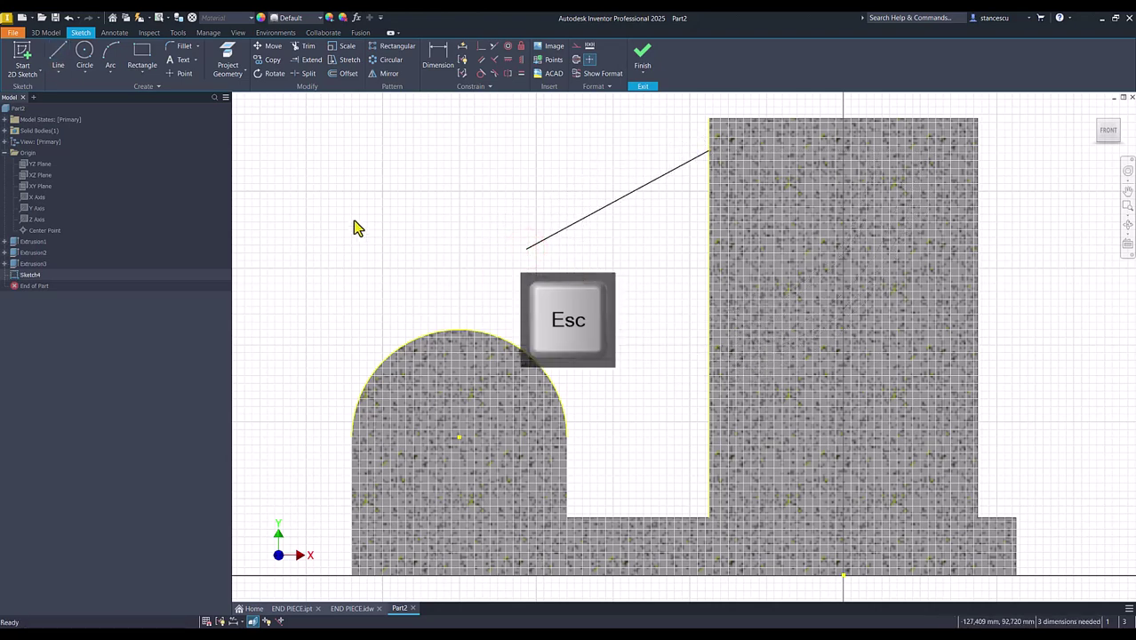
Step: Make the sloped line tangent to the rounded arc and finish Sketch4
click(480, 72)
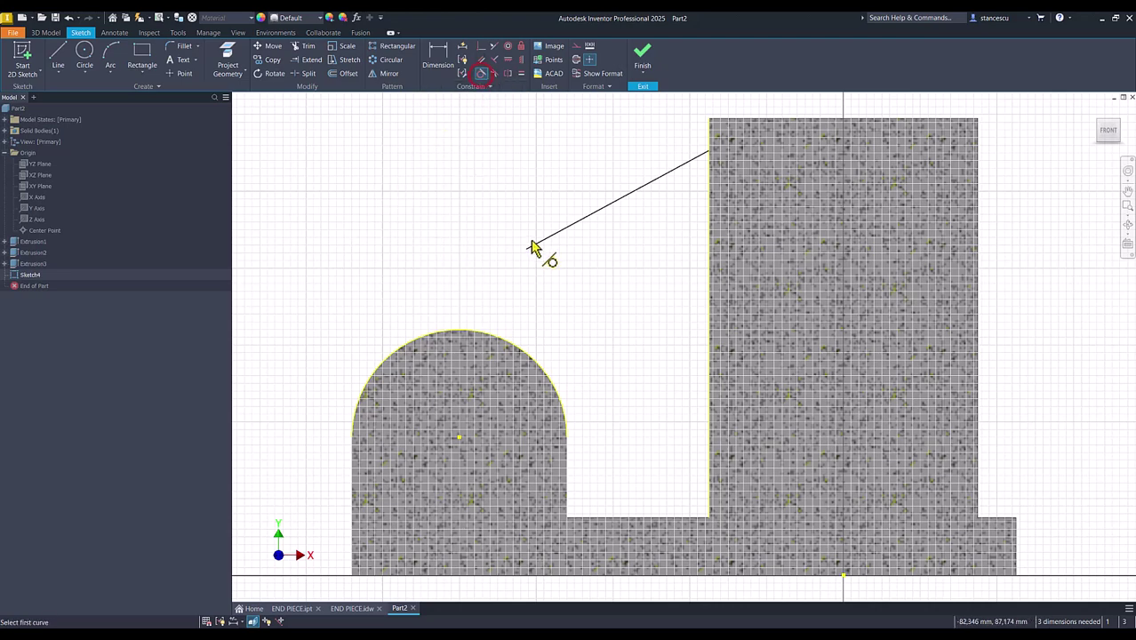
click(532, 242)
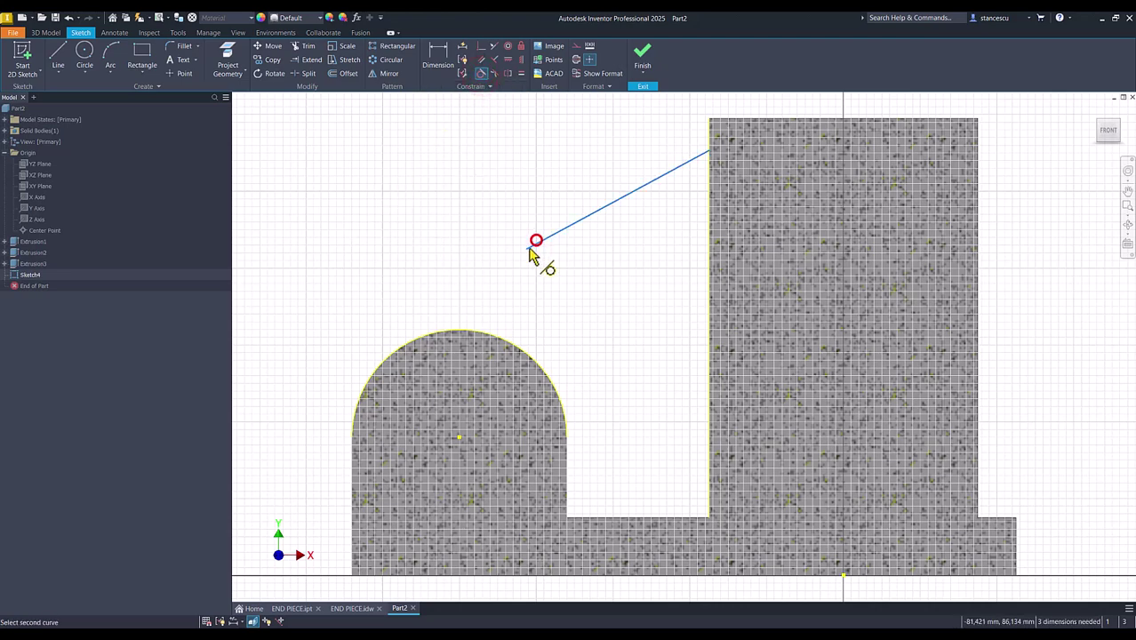
click(396, 357)
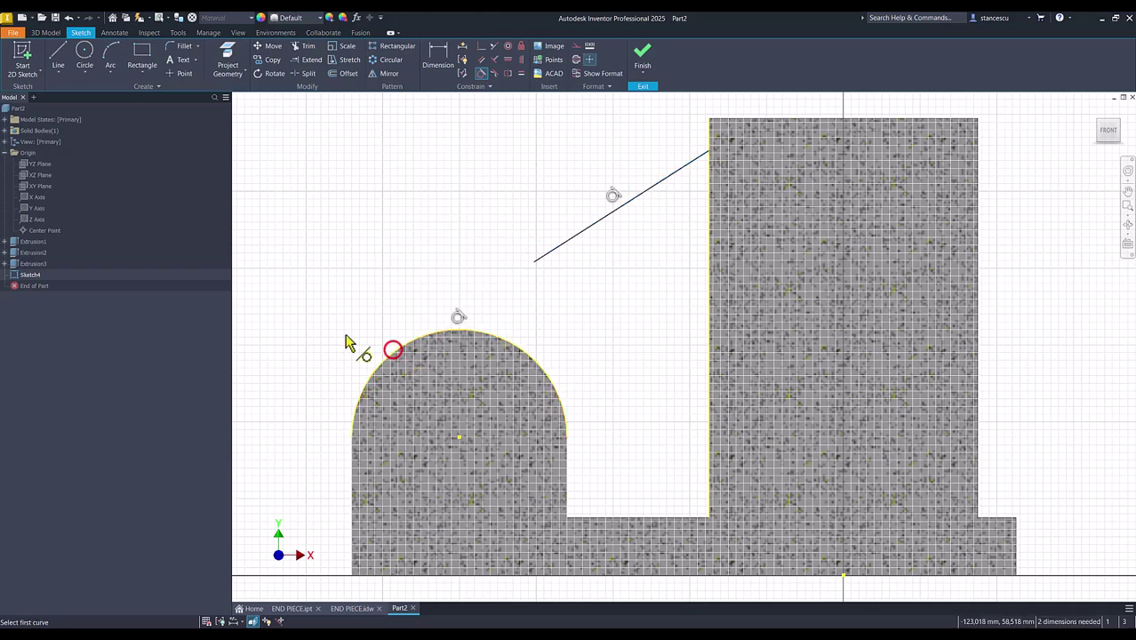
click(641, 53)
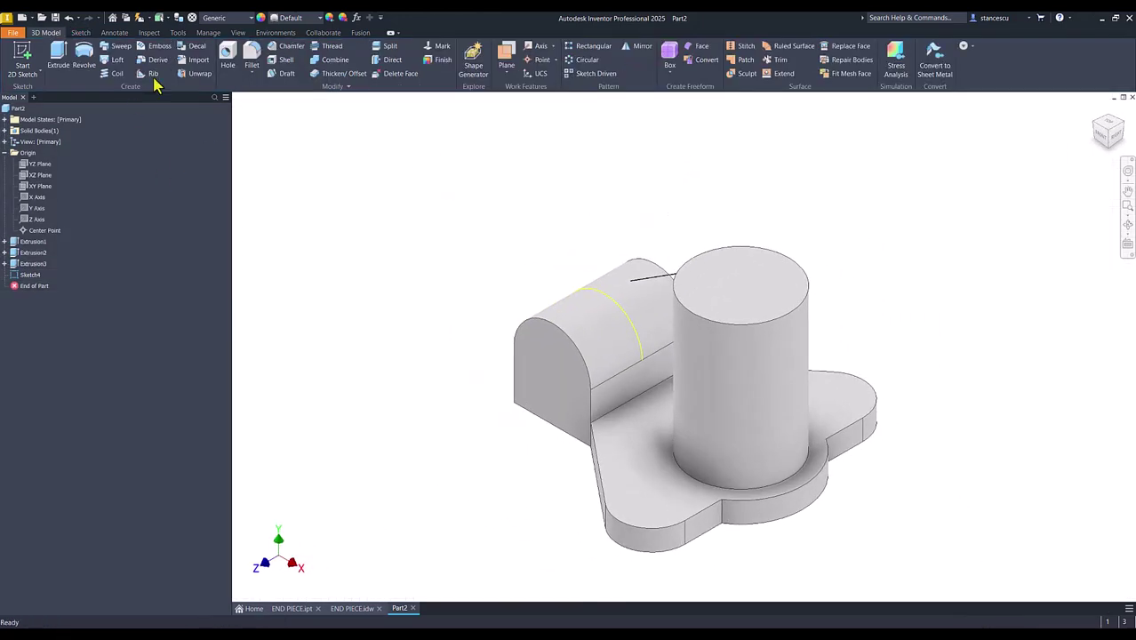
Step: Create a 12 mm rib from Sketch4's line, parallel to the sketch plane, joining the rounded block and cylinder
click(152, 75)
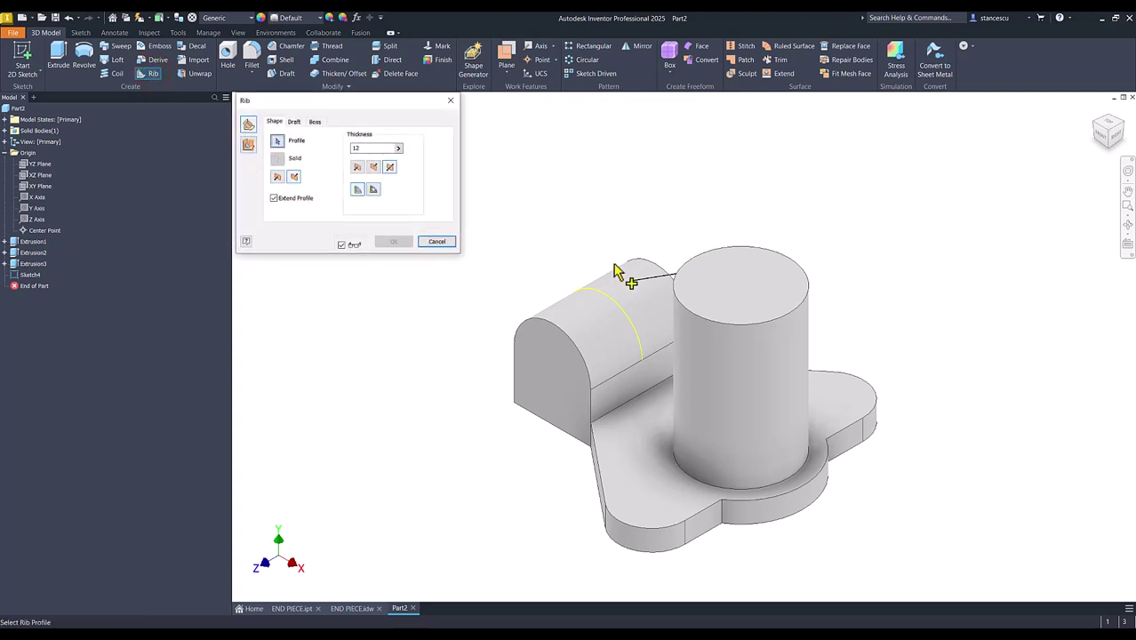
click(641, 280)
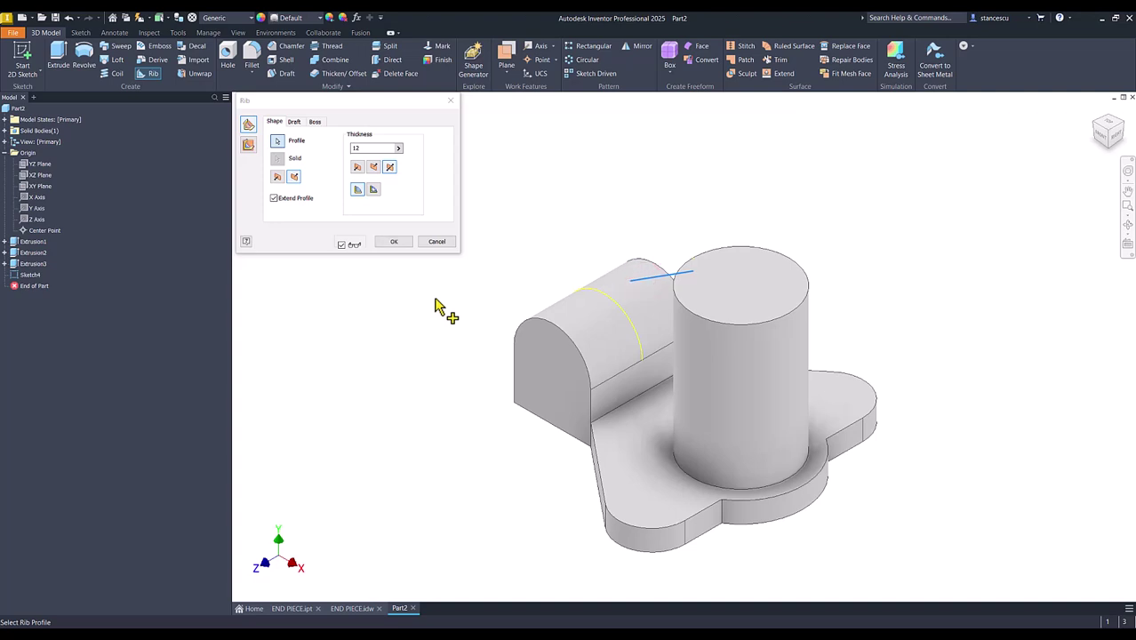
click(249, 146)
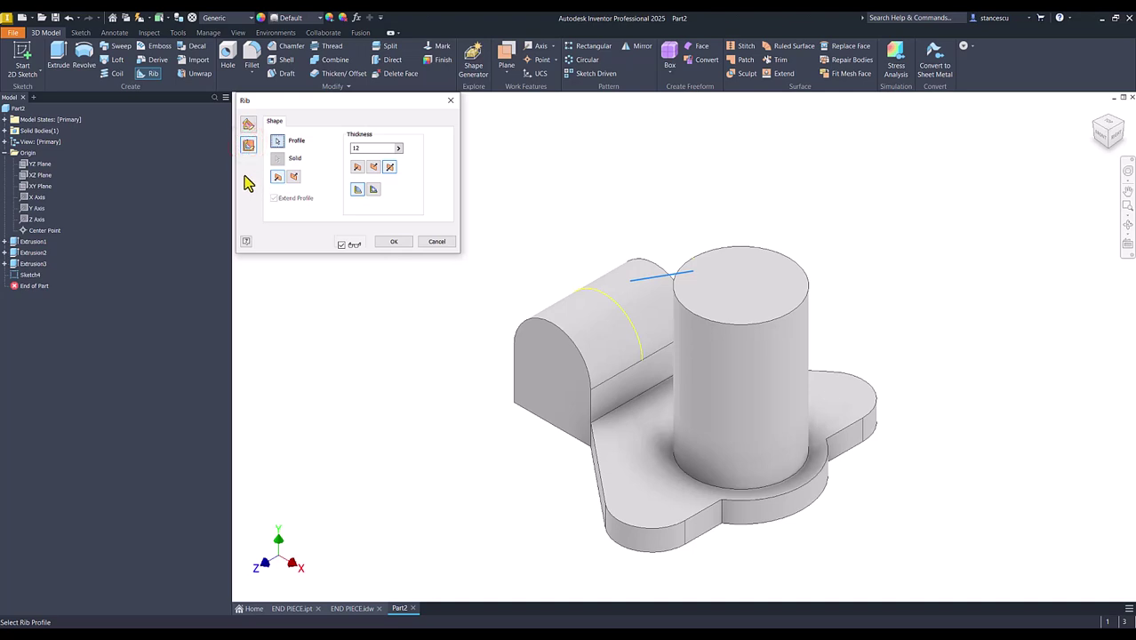
click(293, 178)
double_click(371, 149)
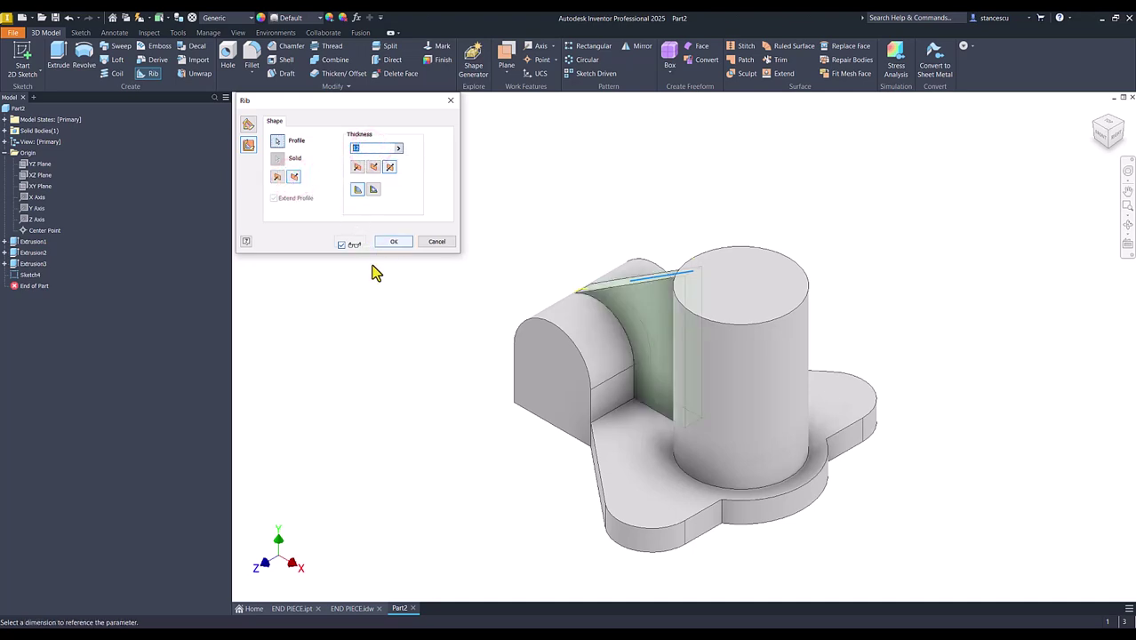
text(12)
click(396, 241)
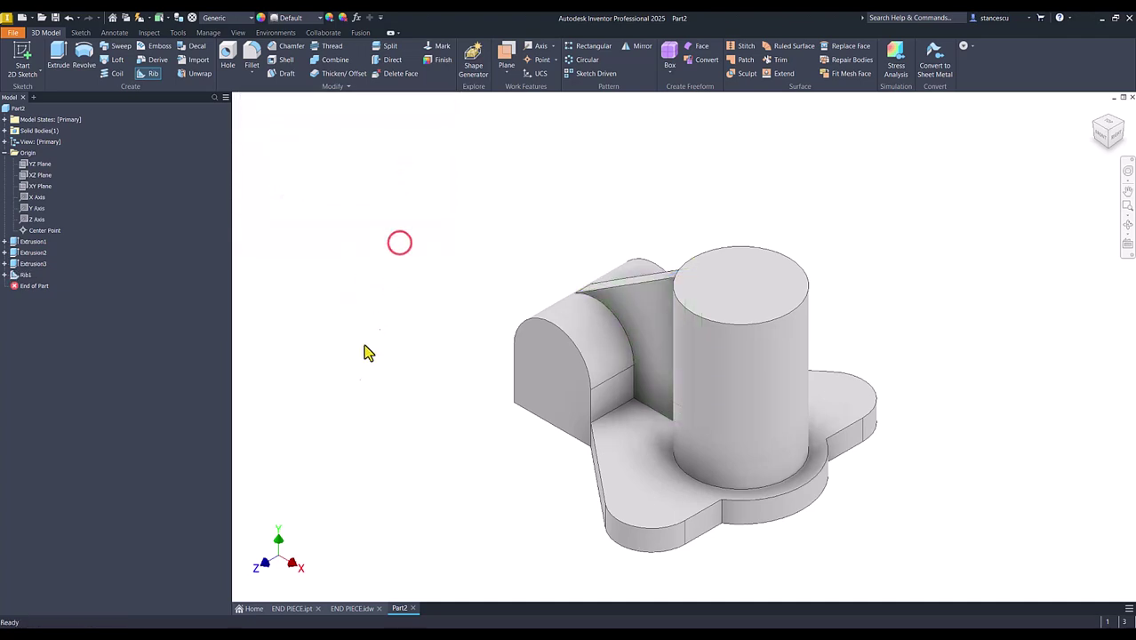
click(286, 608)
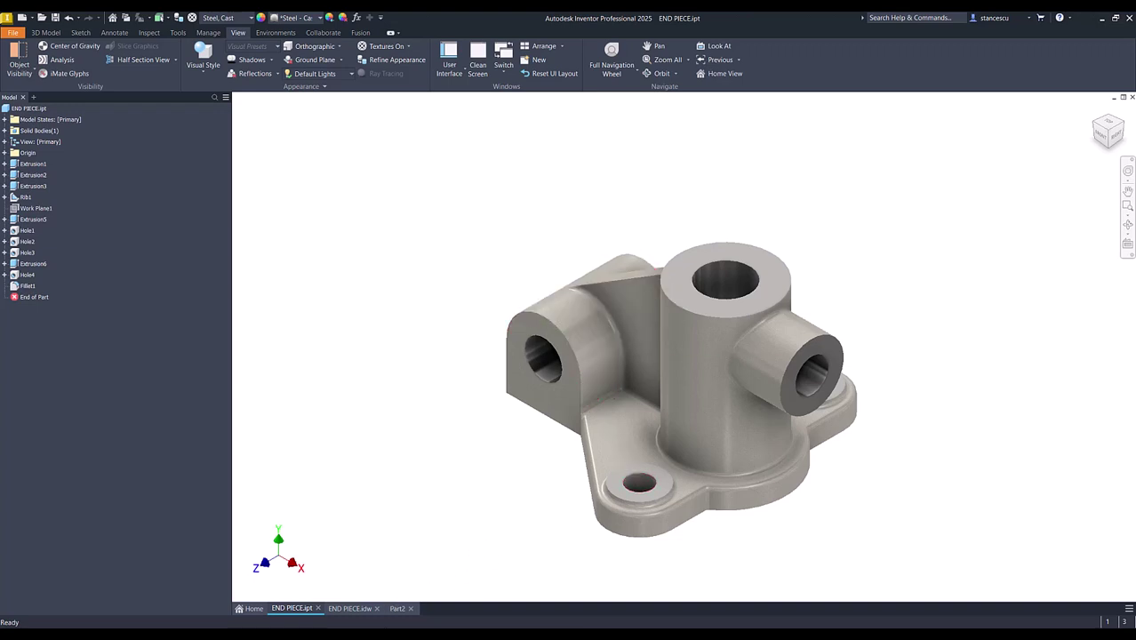
Step: Check dimensions on the END PIECE drawing, then return to Part2 and select the base plate's top face
click(396, 610)
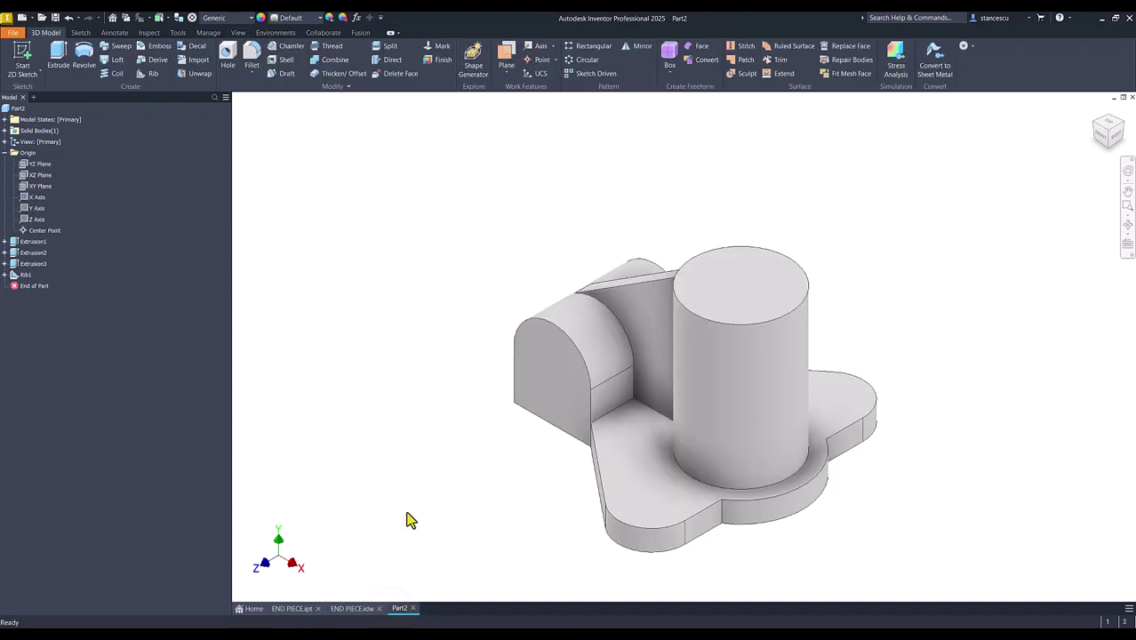
click(354, 610)
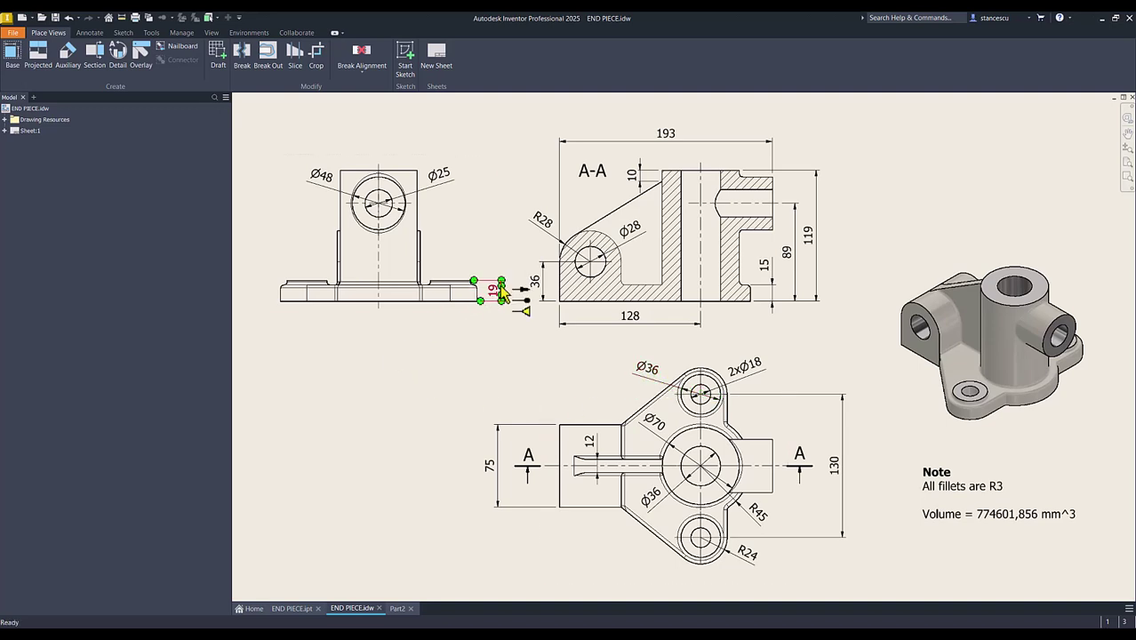
click(394, 608)
click(399, 481)
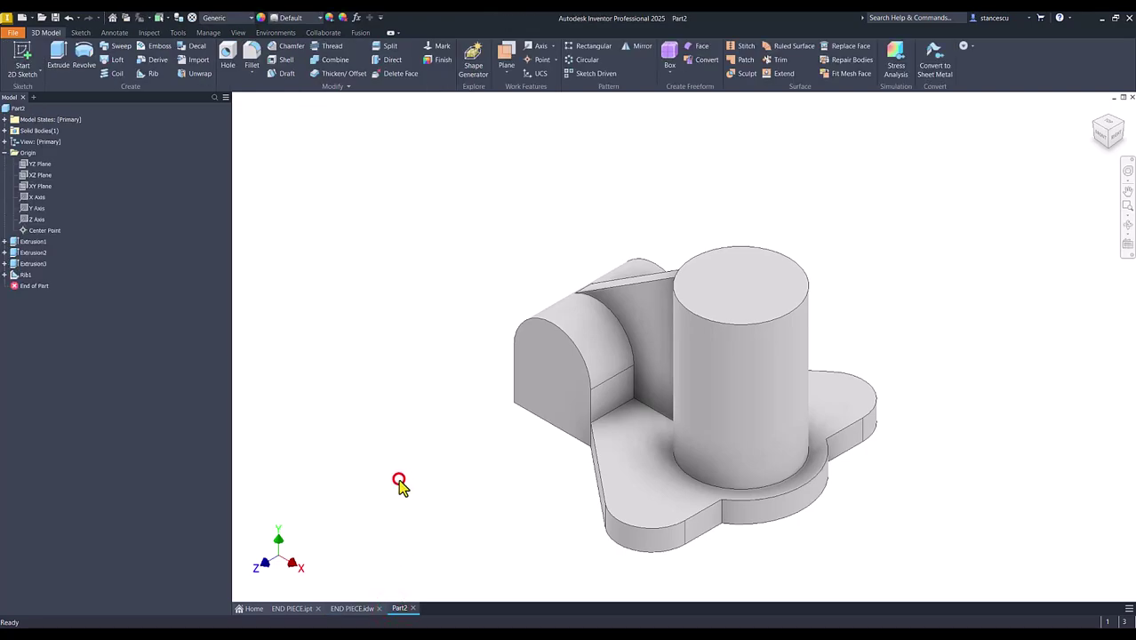
click(667, 486)
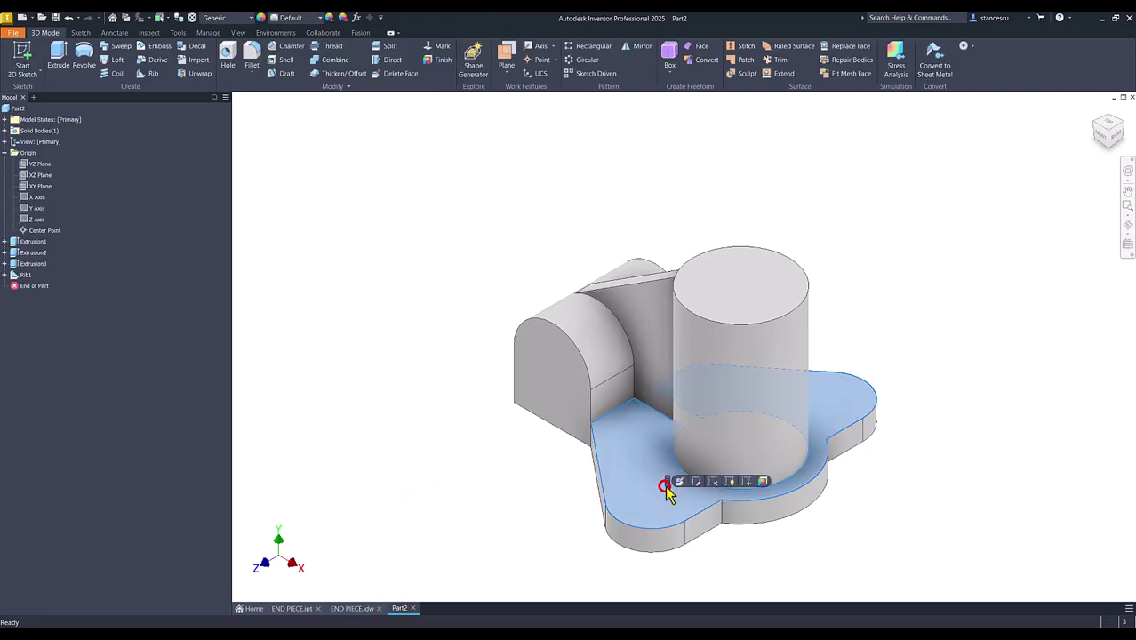
Step: On the base plate's top face, draw a 36 mm circle centred on each end lobe
click(745, 482)
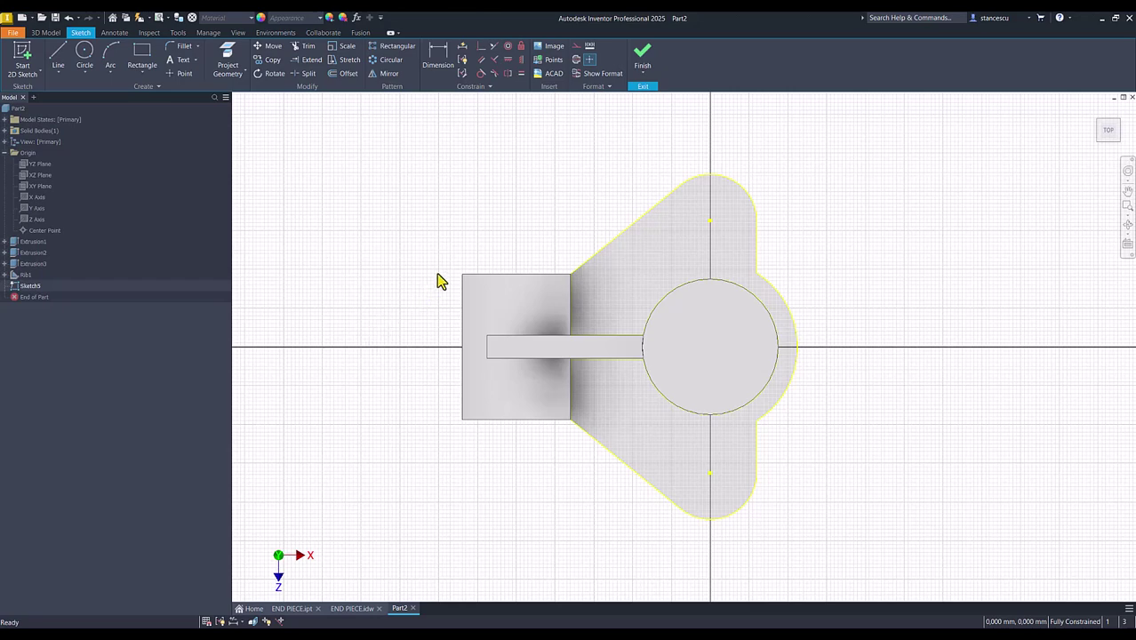
click(84, 55)
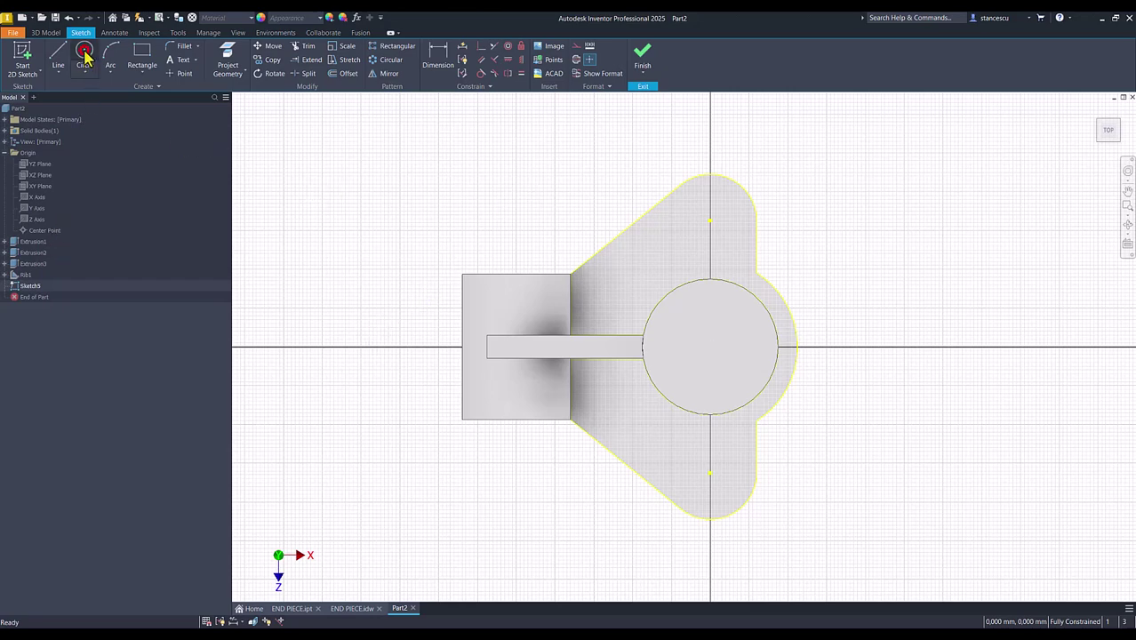
click(710, 222)
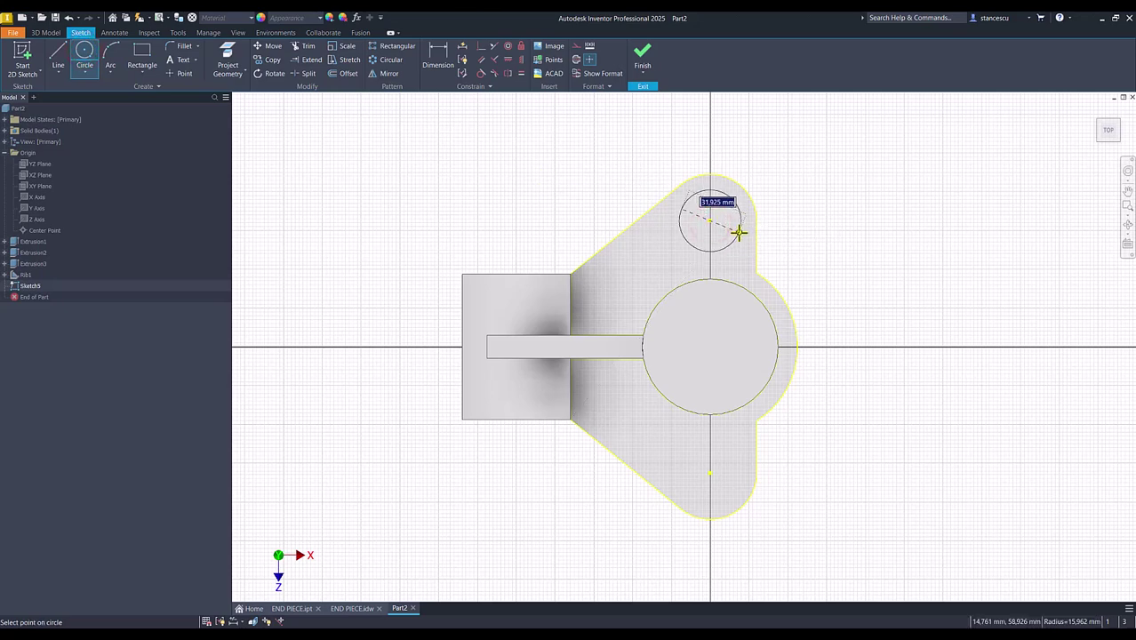
text(36)
key(Return)
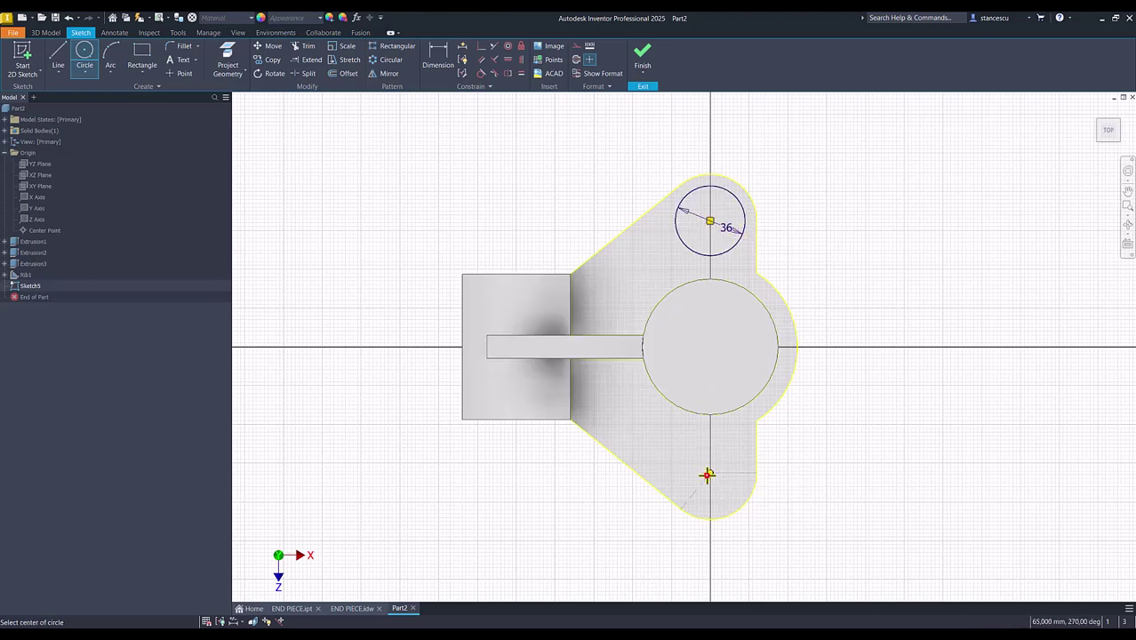
click(709, 473)
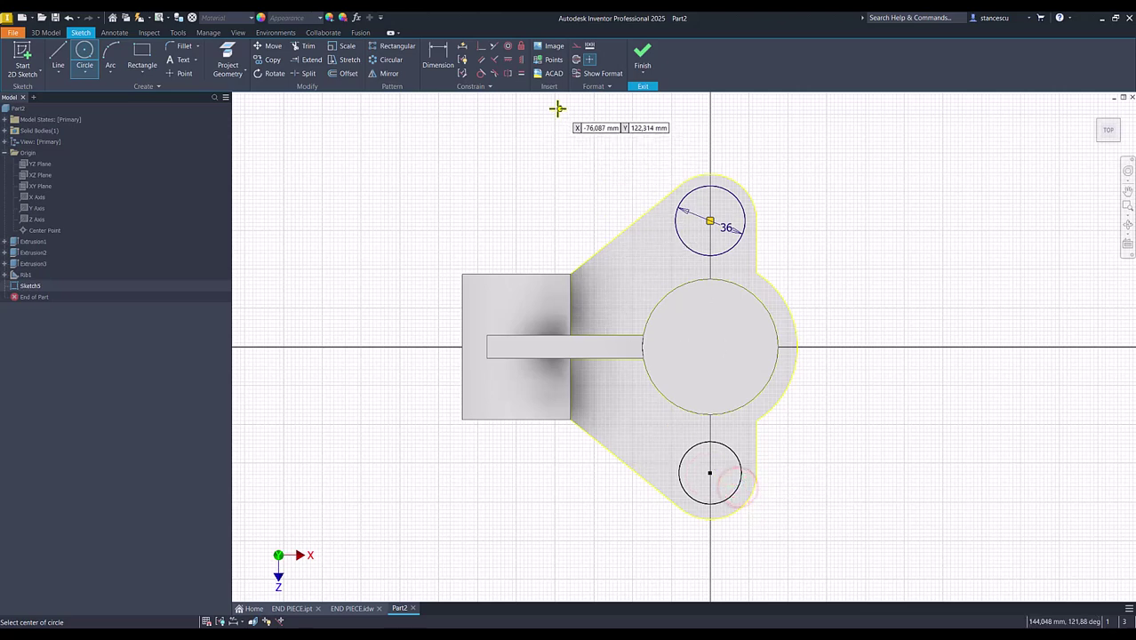
Step: Make the two lobe circles equal in size and finish Sketch5
click(520, 77)
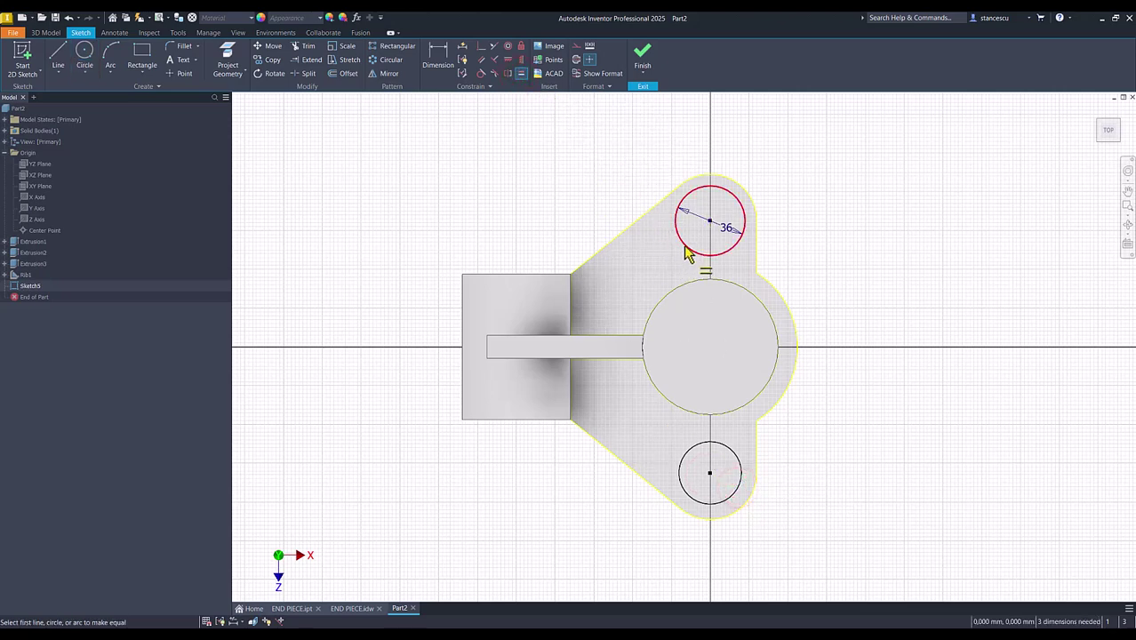
click(685, 244)
click(688, 460)
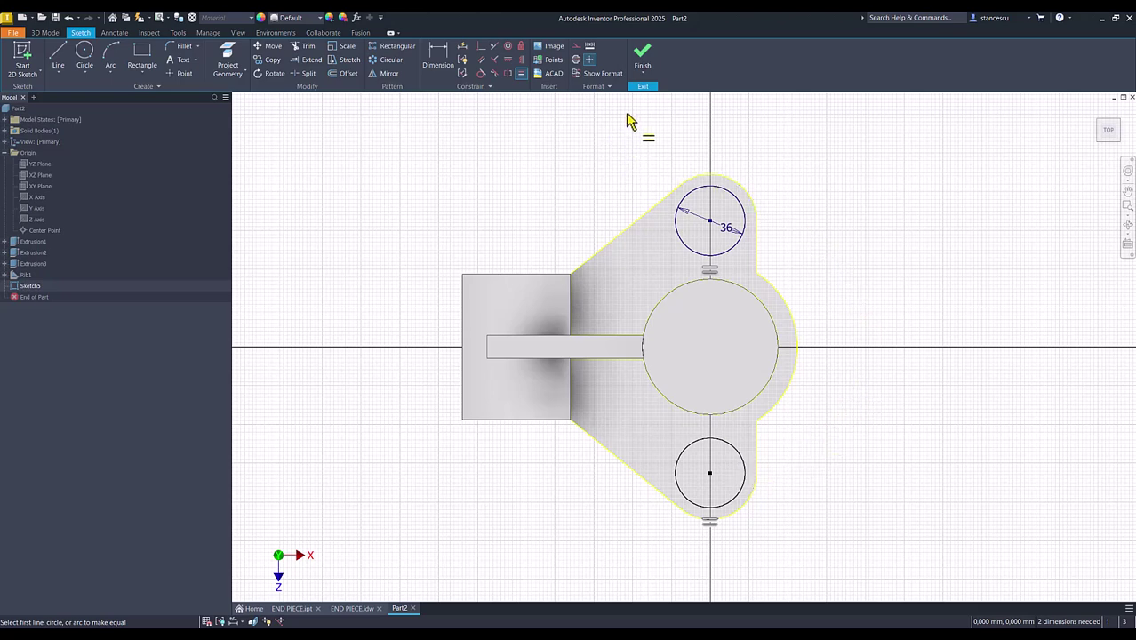
click(641, 55)
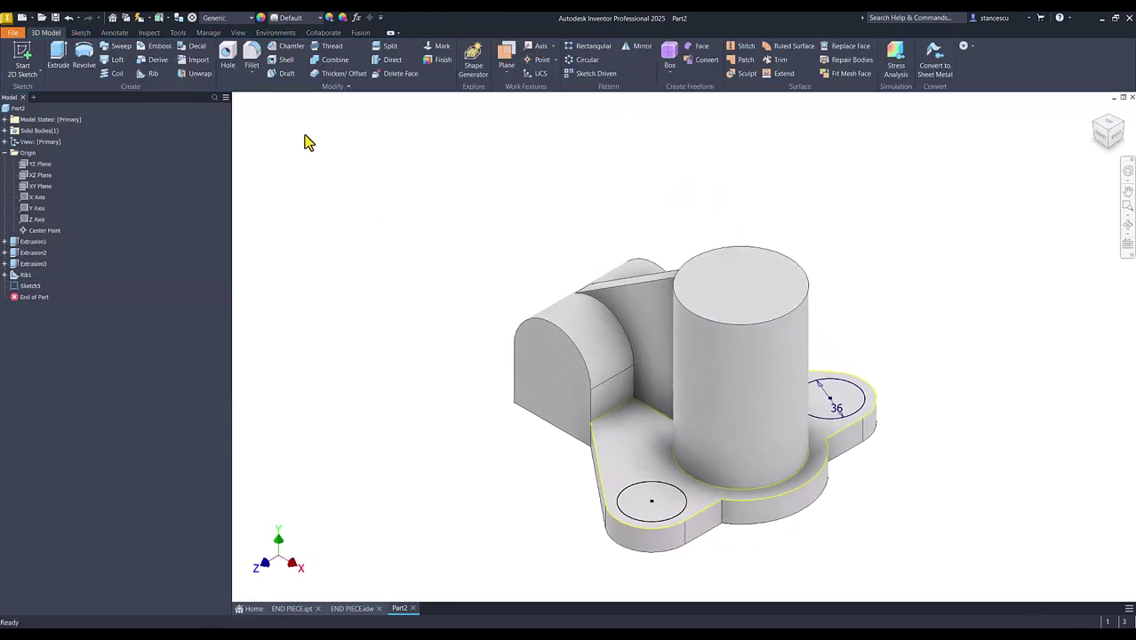
Step: Extrude both 36 mm lobe circles by 19-15 mm into short bosses
click(57, 56)
click(658, 504)
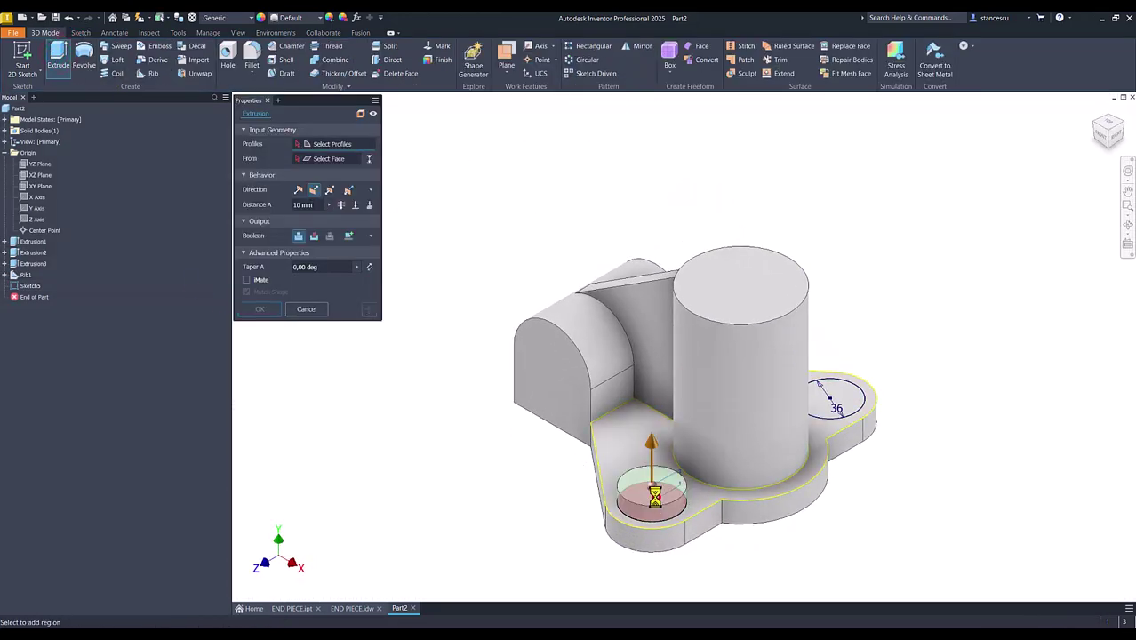
click(826, 411)
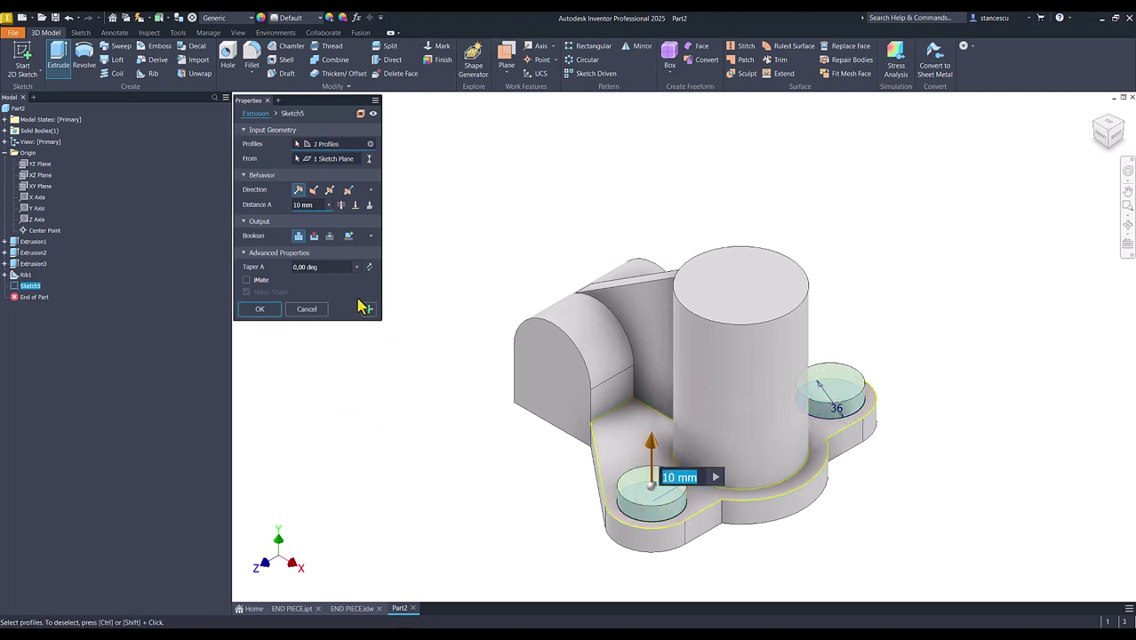
click(317, 204)
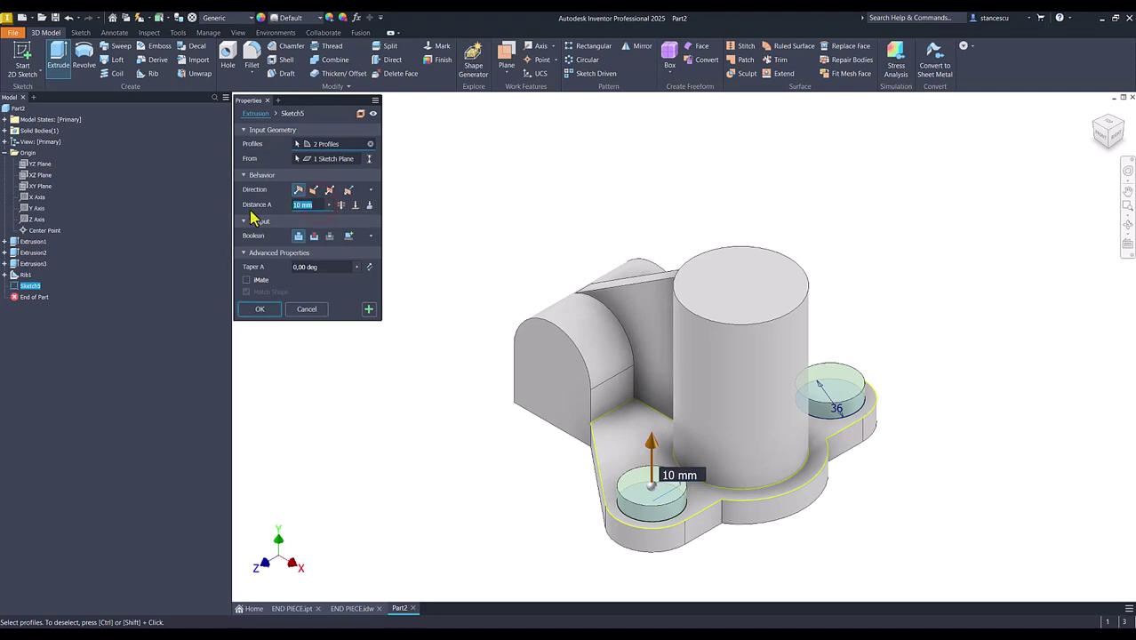
text(9)
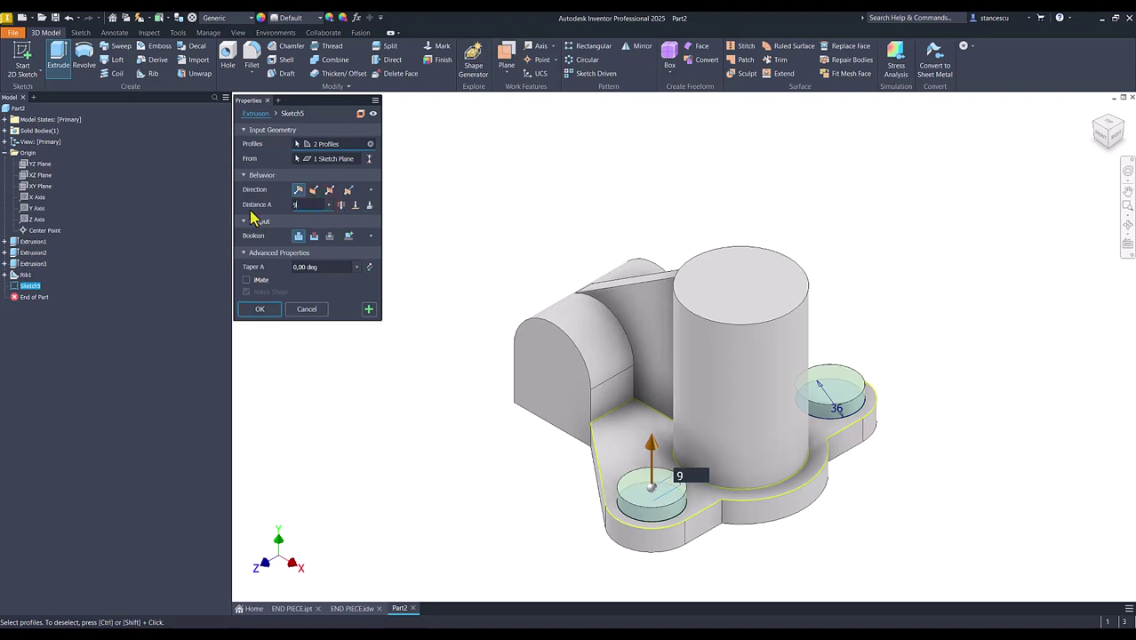
key(BackSpace)
text(19-15)
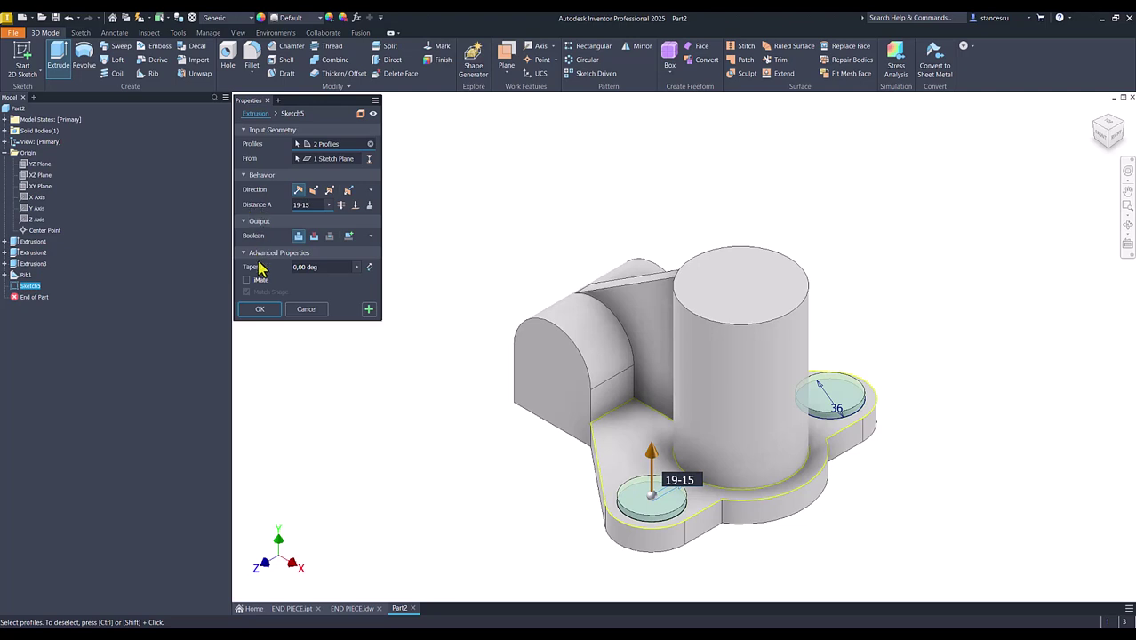
click(263, 309)
click(372, 271)
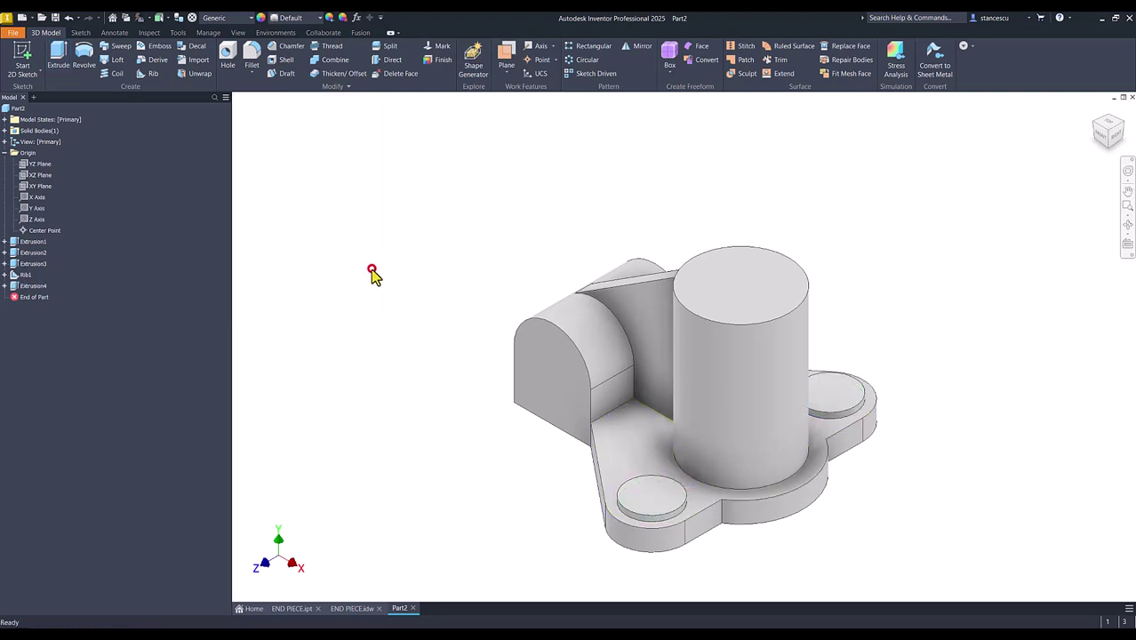
Step: Look at the END PIECE drawing, then return to Part2 in its Home view
click(344, 607)
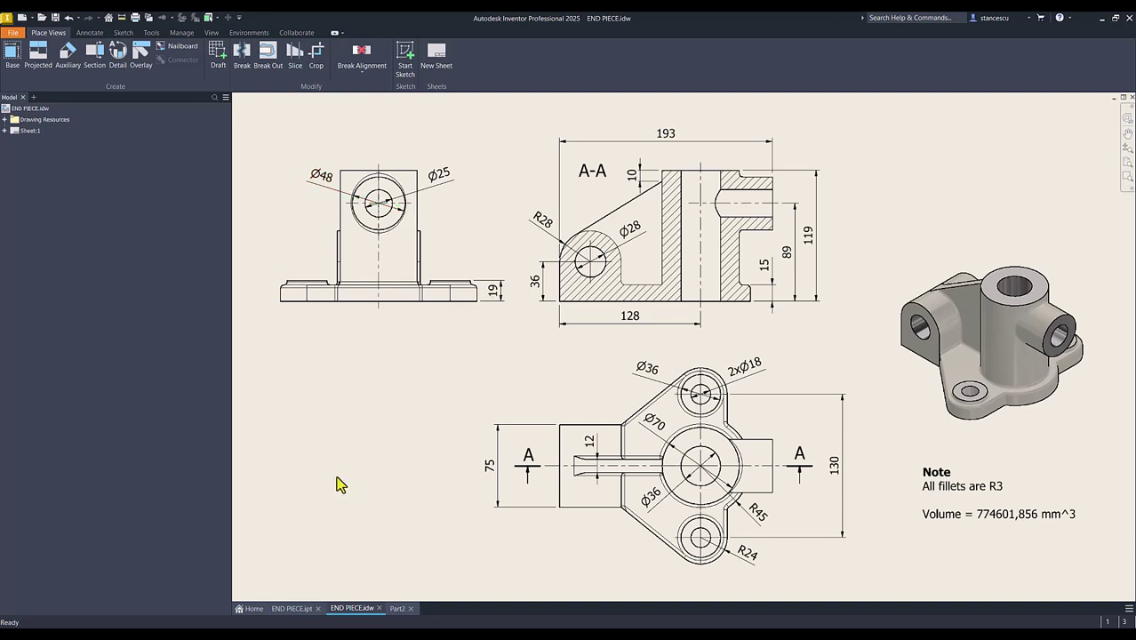
click(397, 609)
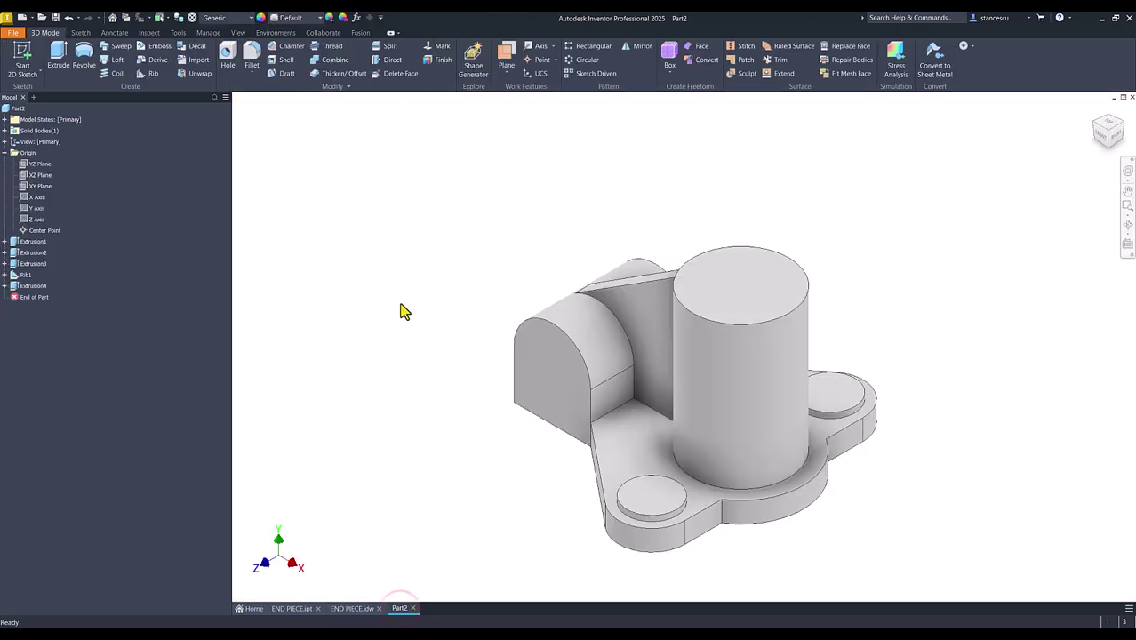
key(F6)
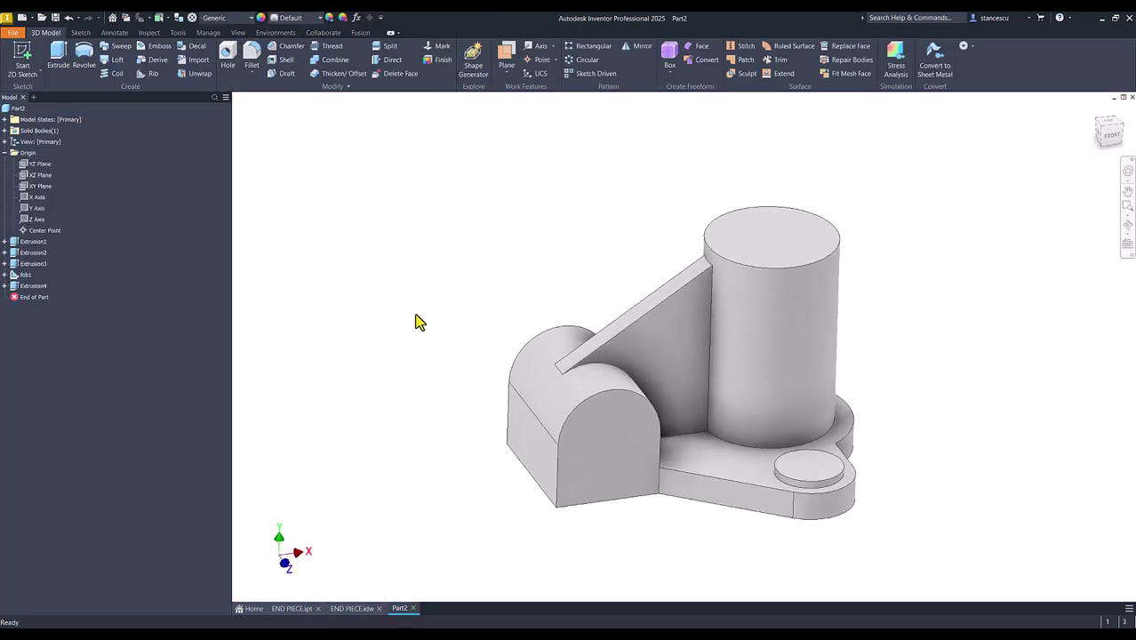
Step: Create a work plane offset -193 mm from the left end face, past the cylinder
click(506, 58)
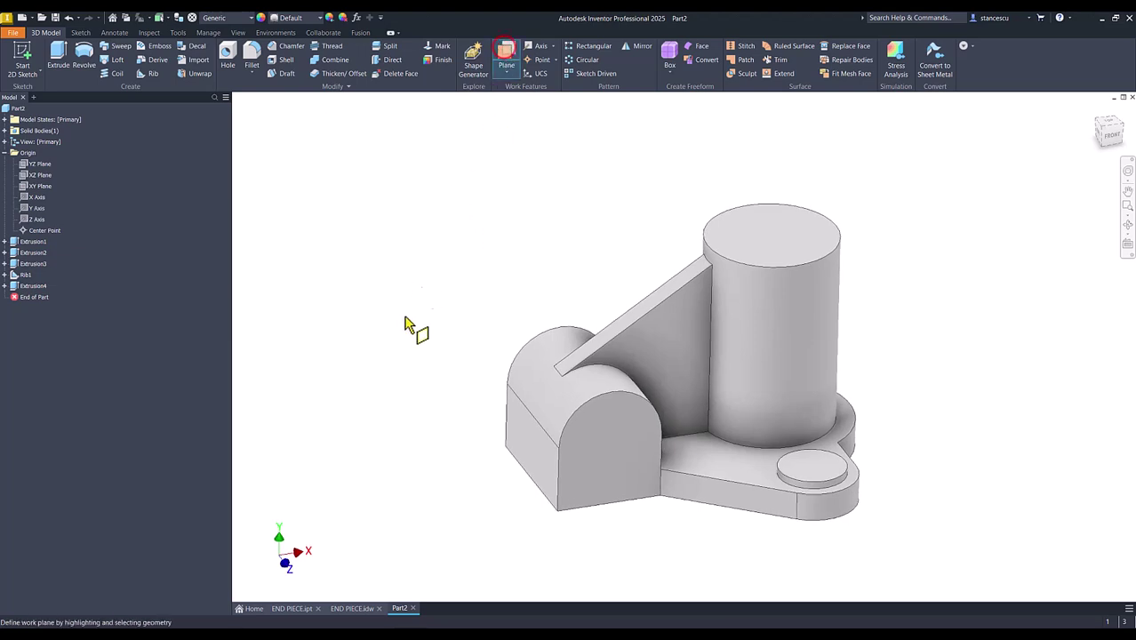
click(512, 441)
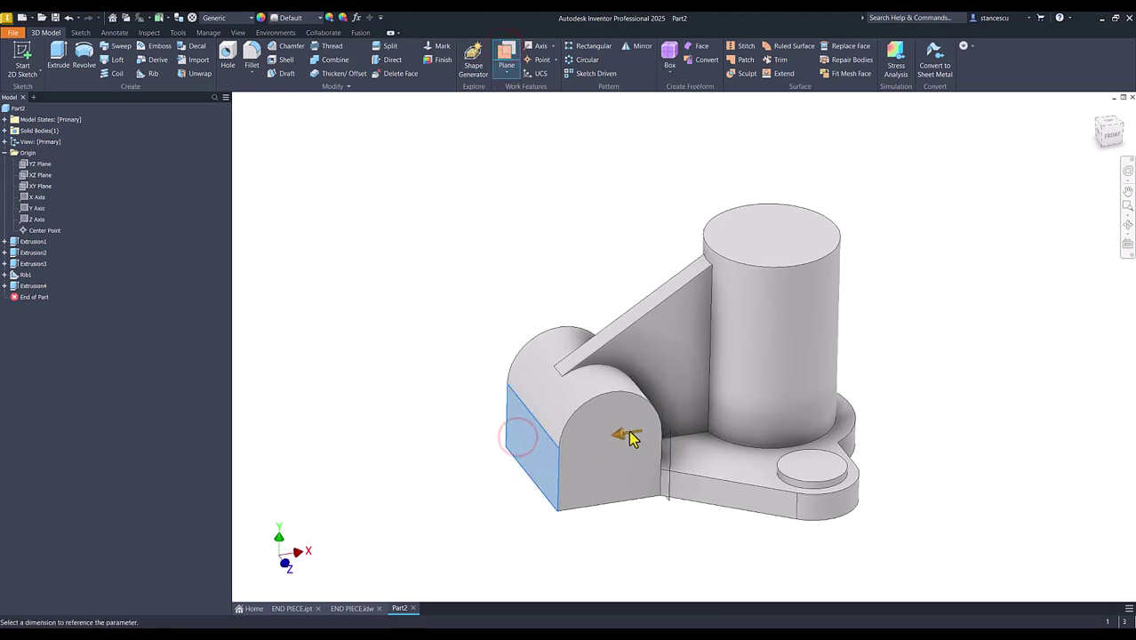
drag(629, 435, 862, 407)
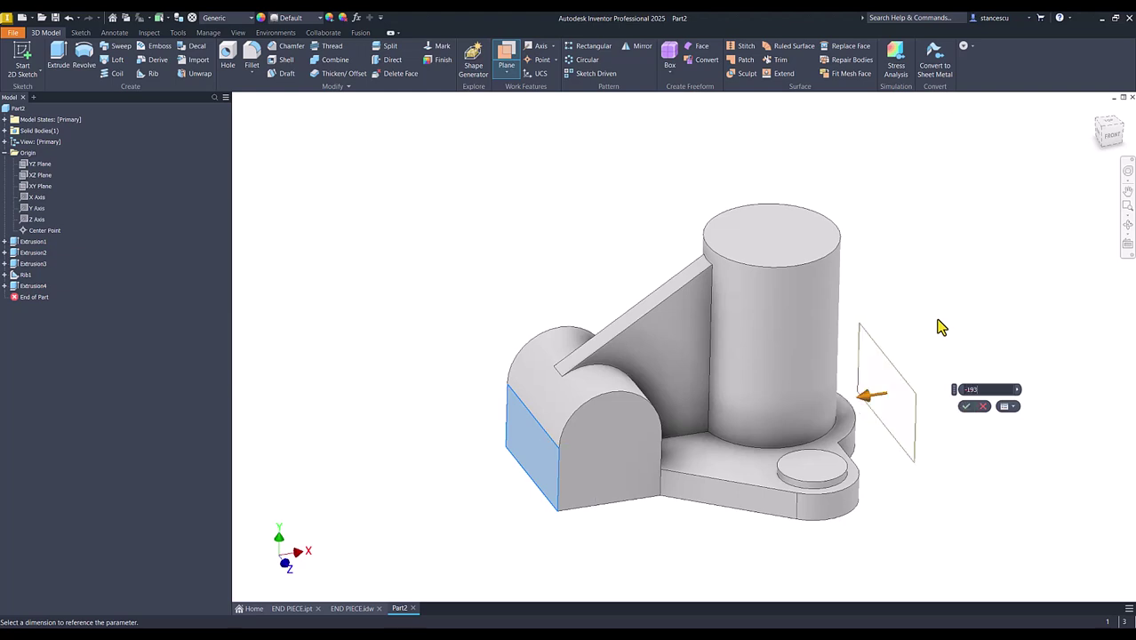
Step: Confirm Work Plane1, start a sketch on it, and hide the plane
click(965, 406)
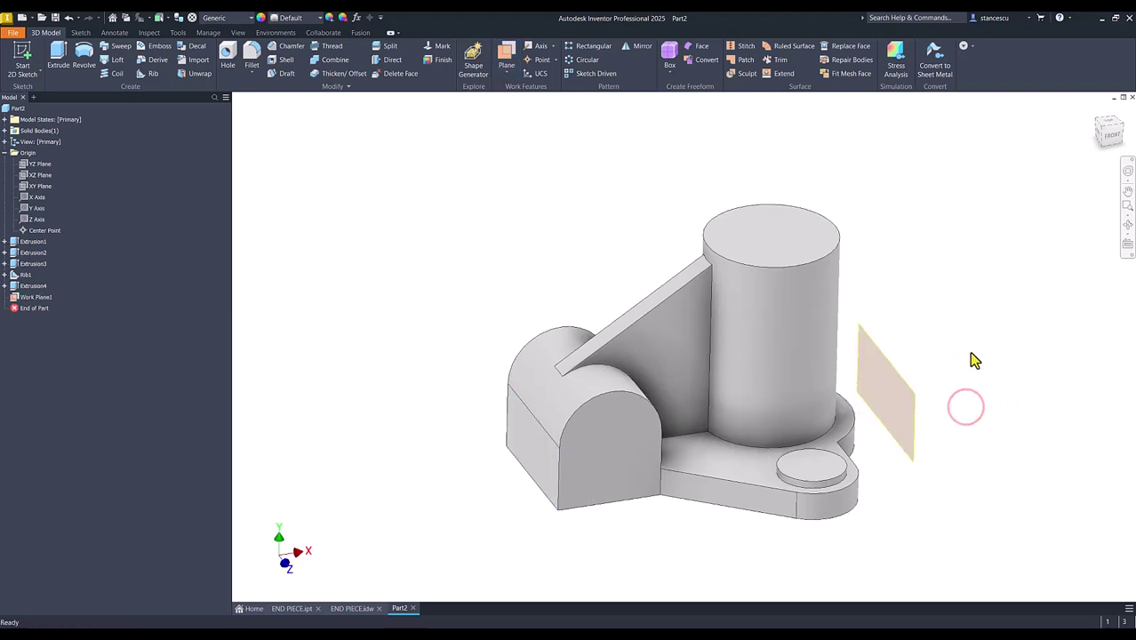
shift+middle_drag(971, 360, 755, 526)
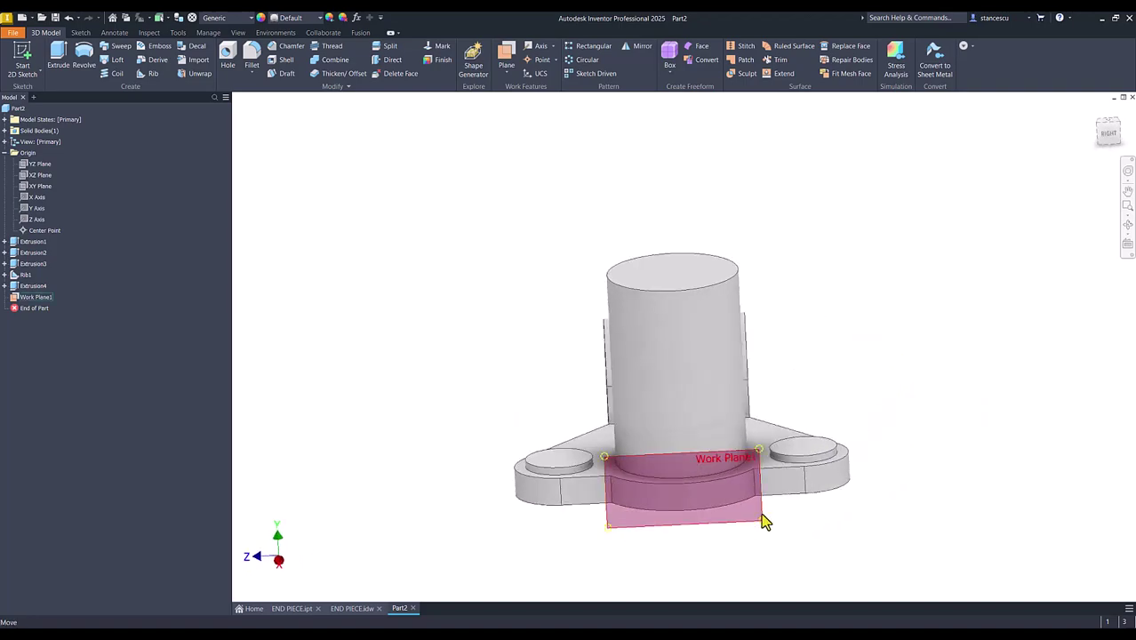
click(757, 516)
click(788, 507)
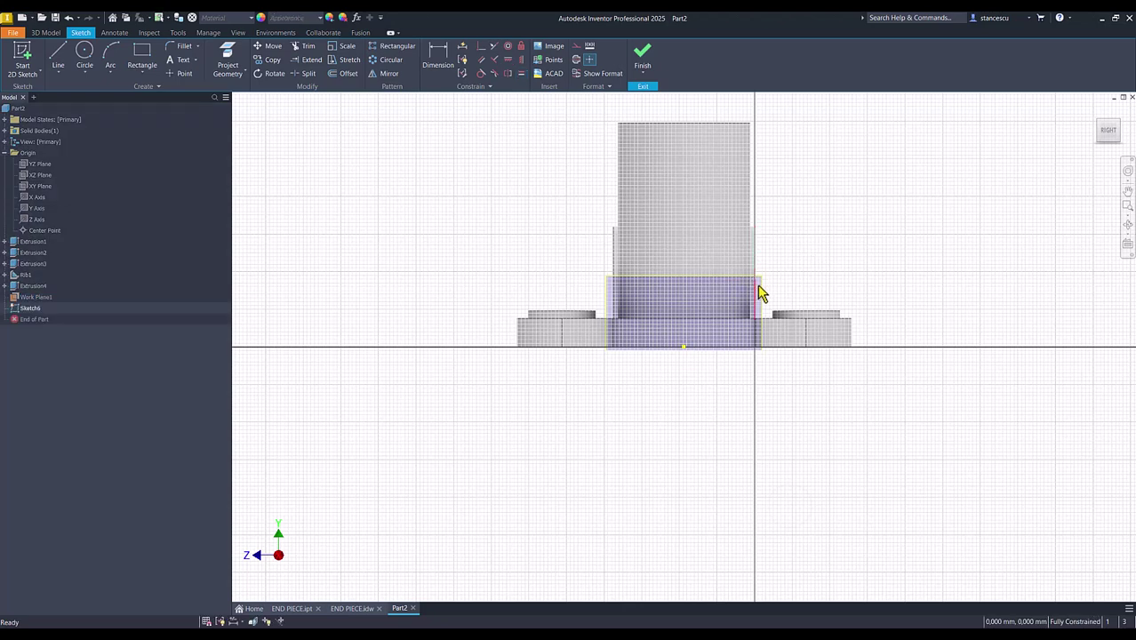
right_click(763, 302)
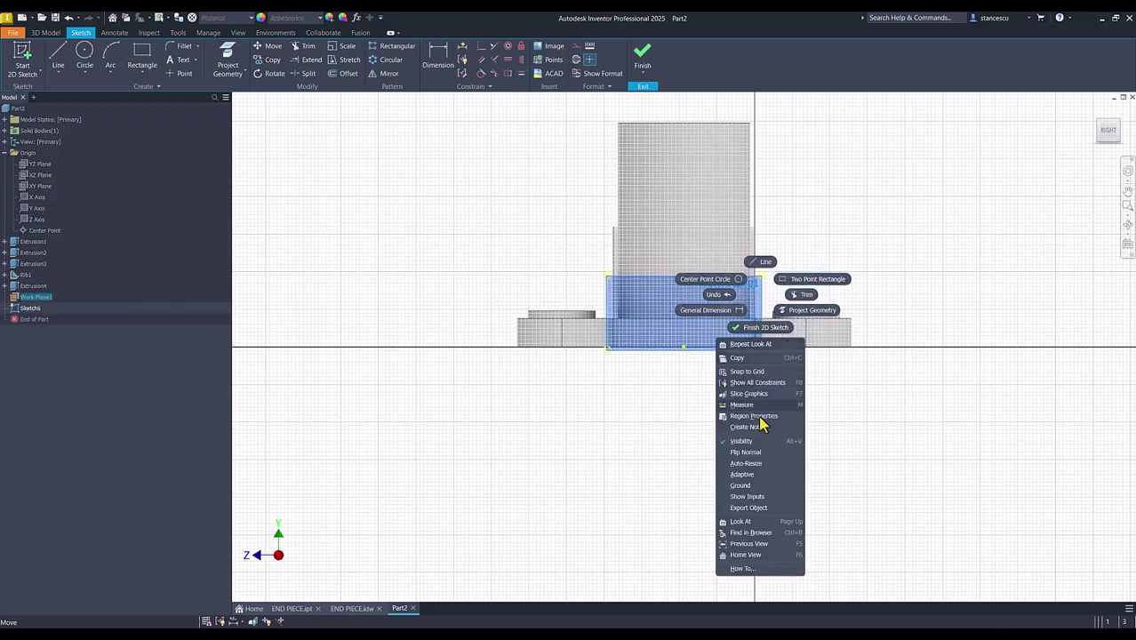
click(743, 442)
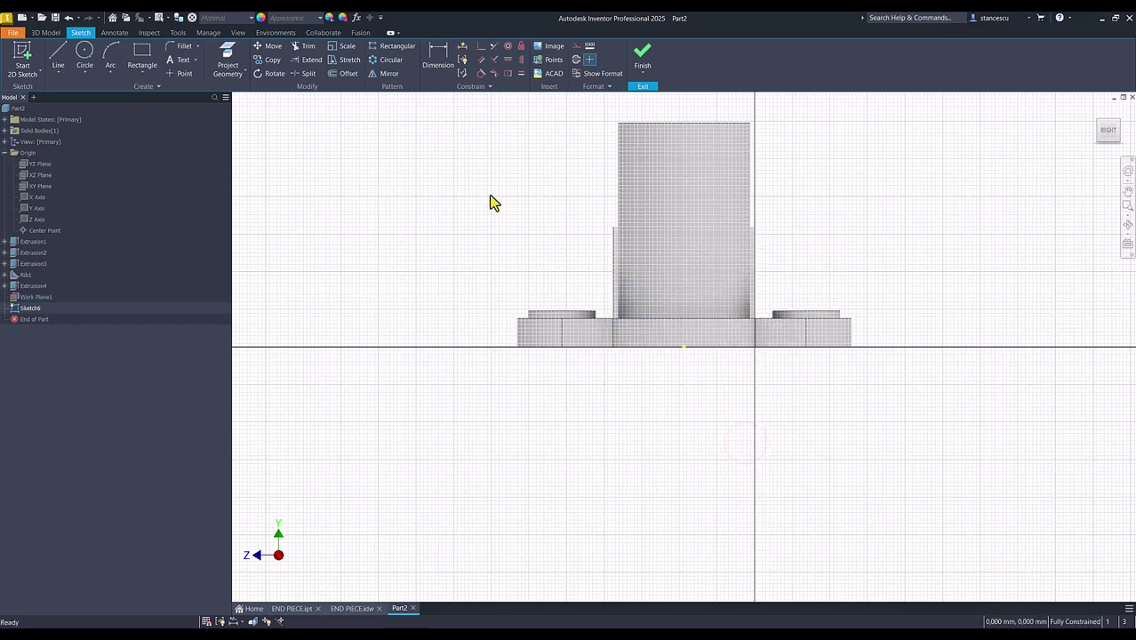
Step: Draw a Ø48 circle and align its centre vertically above the origin
click(83, 54)
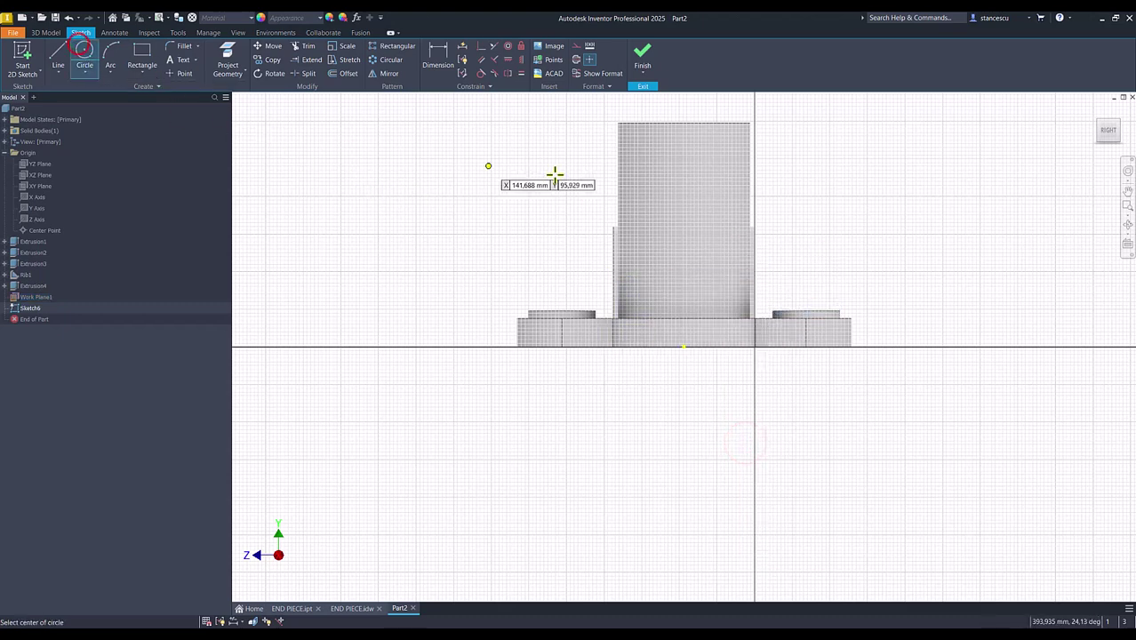
click(807, 181)
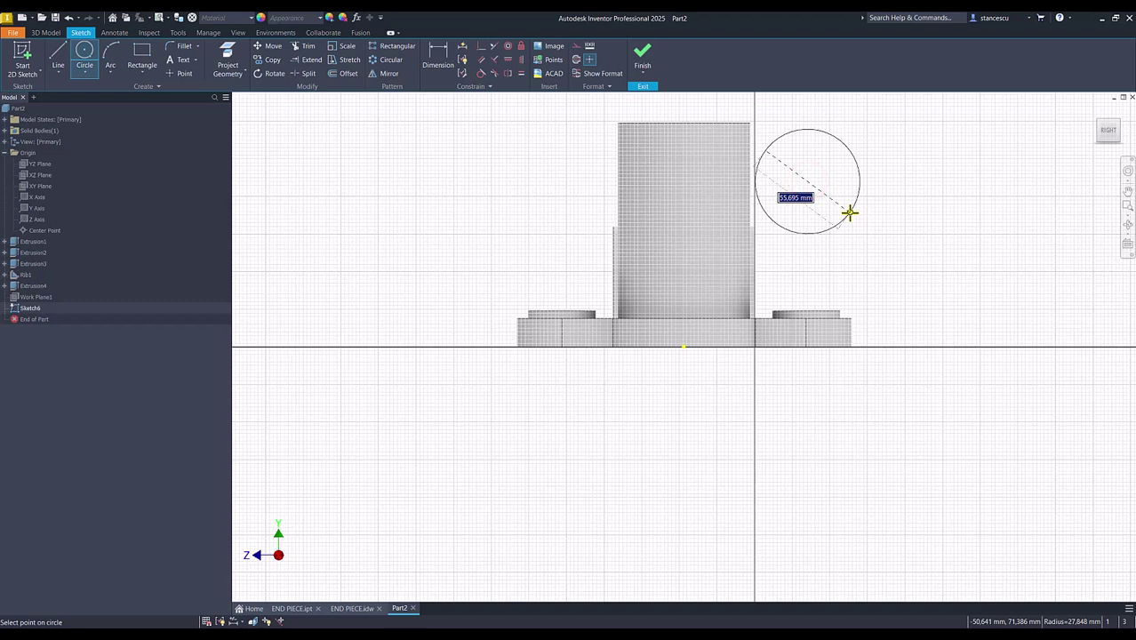
key(Return)
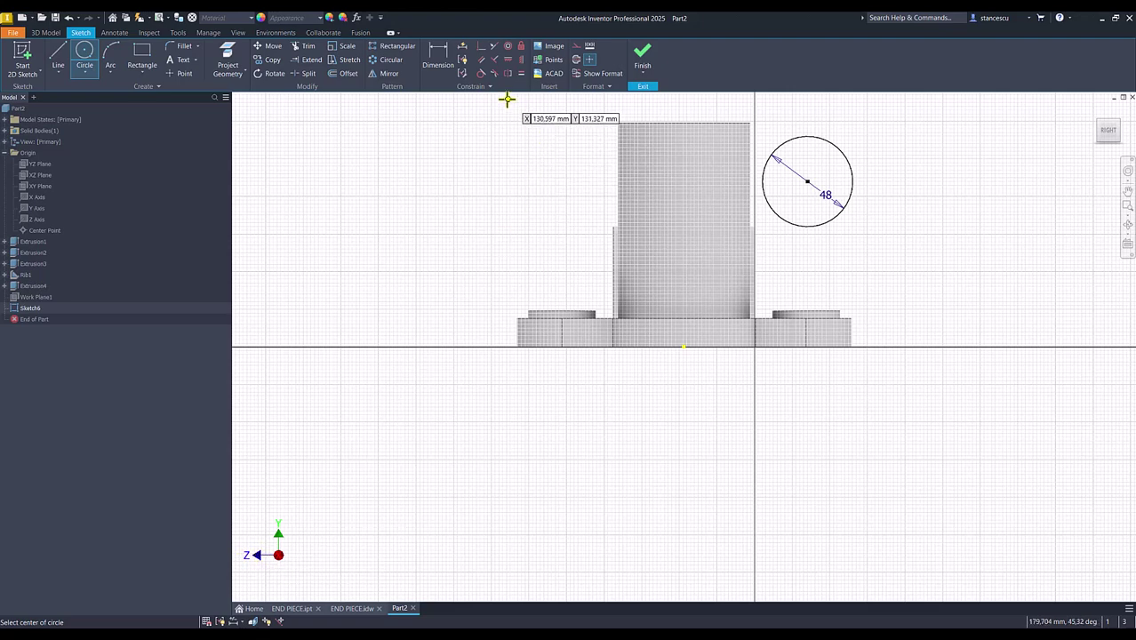
click(508, 60)
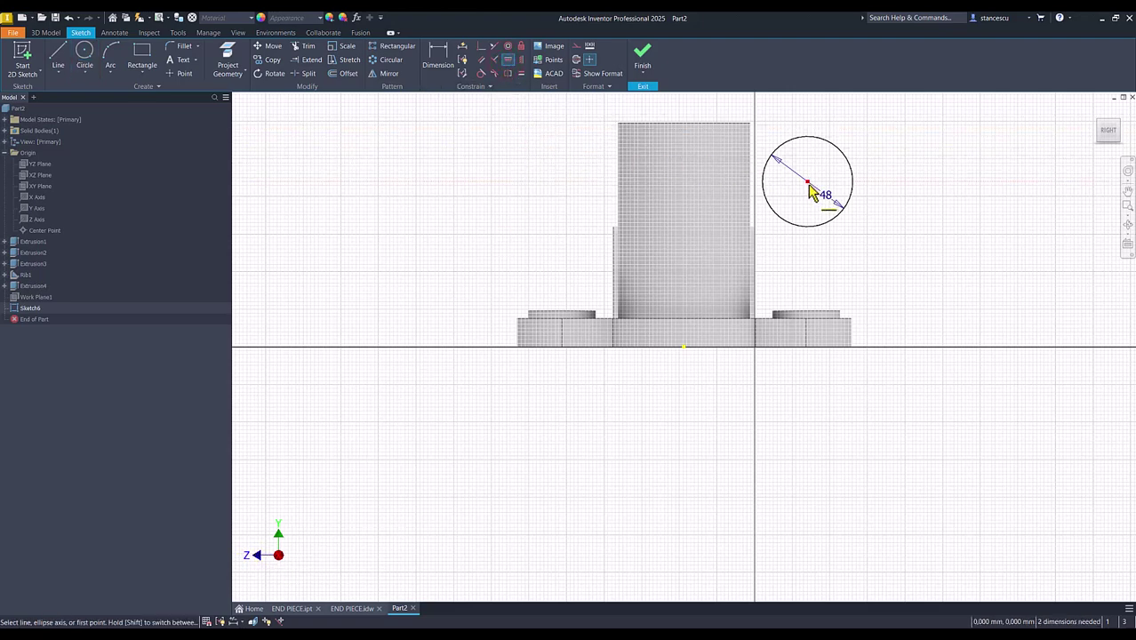
click(522, 60)
click(807, 182)
click(683, 346)
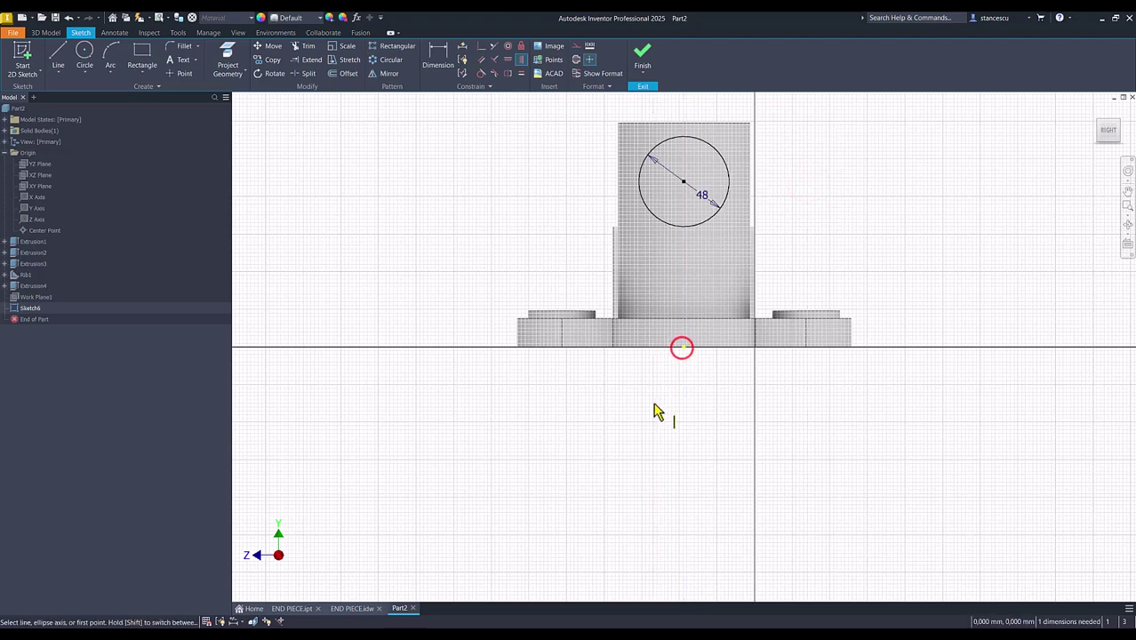
Step: Dimension the circle centre 89 mm above the origin
click(436, 55)
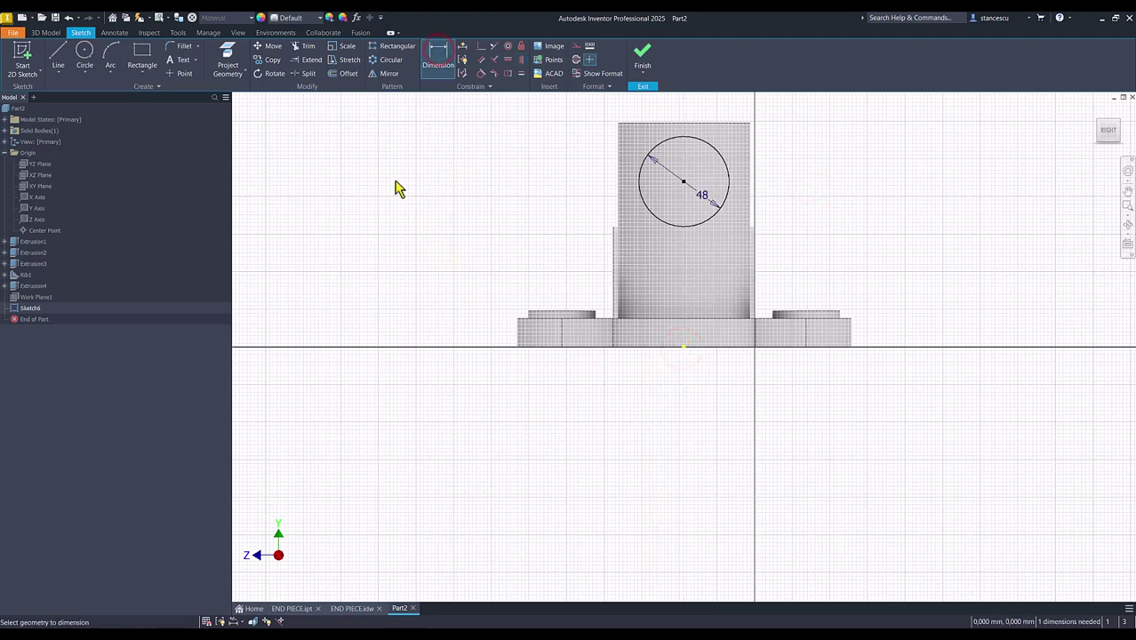
click(705, 226)
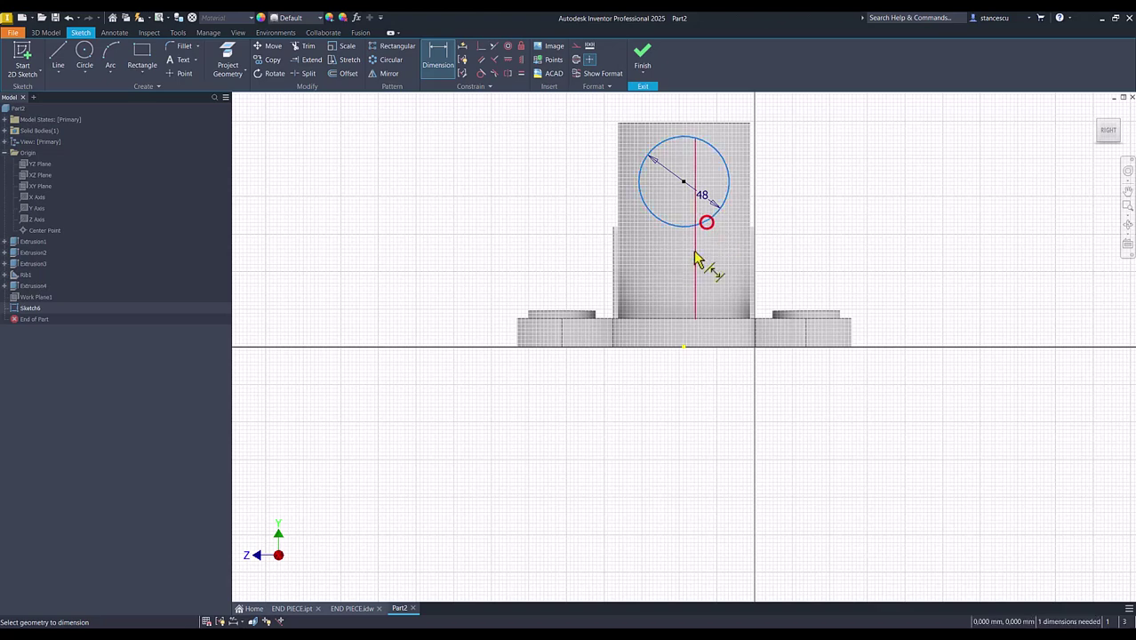
click(683, 348)
click(876, 248)
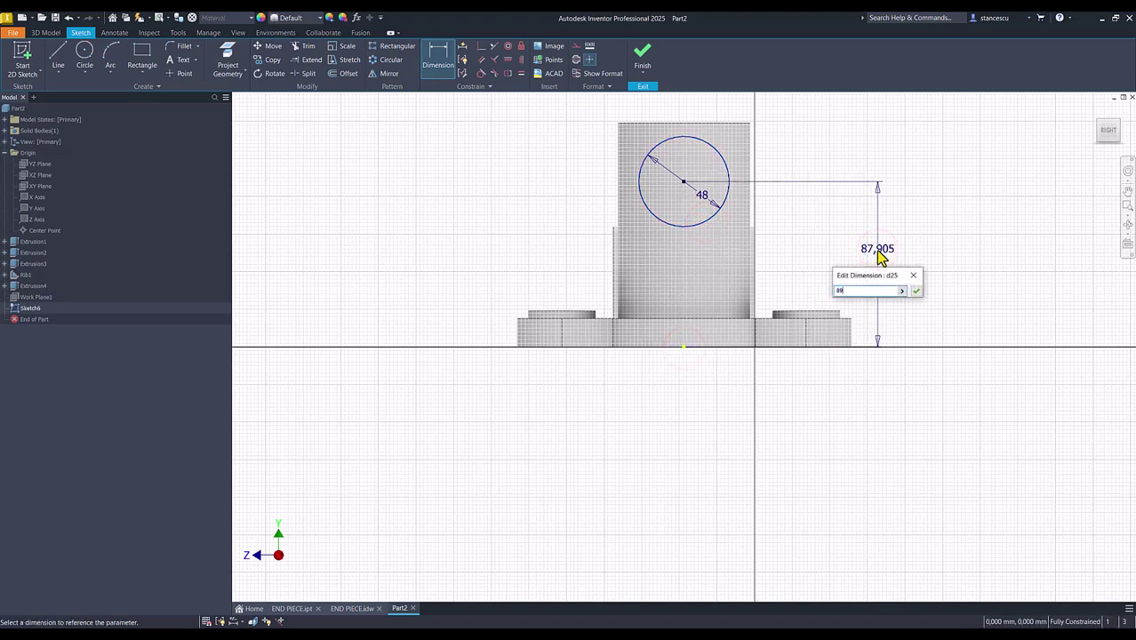
text(89)
key(Return)
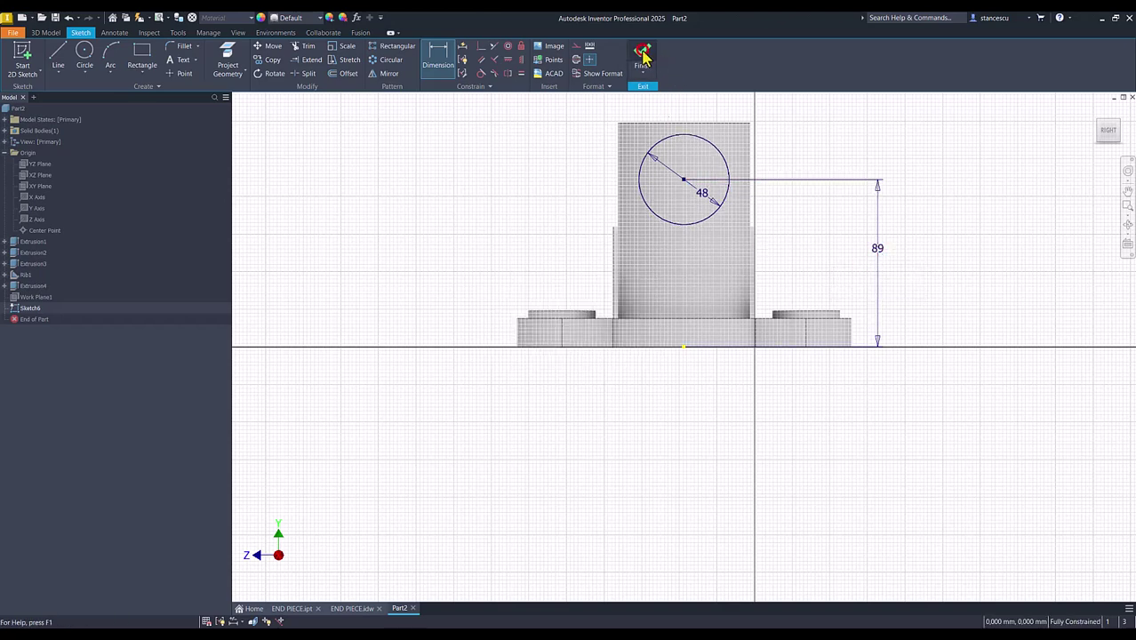
Step: Extrude the Ø48 circle toward the part up to the next face as Extrusion5
click(644, 56)
key(F6)
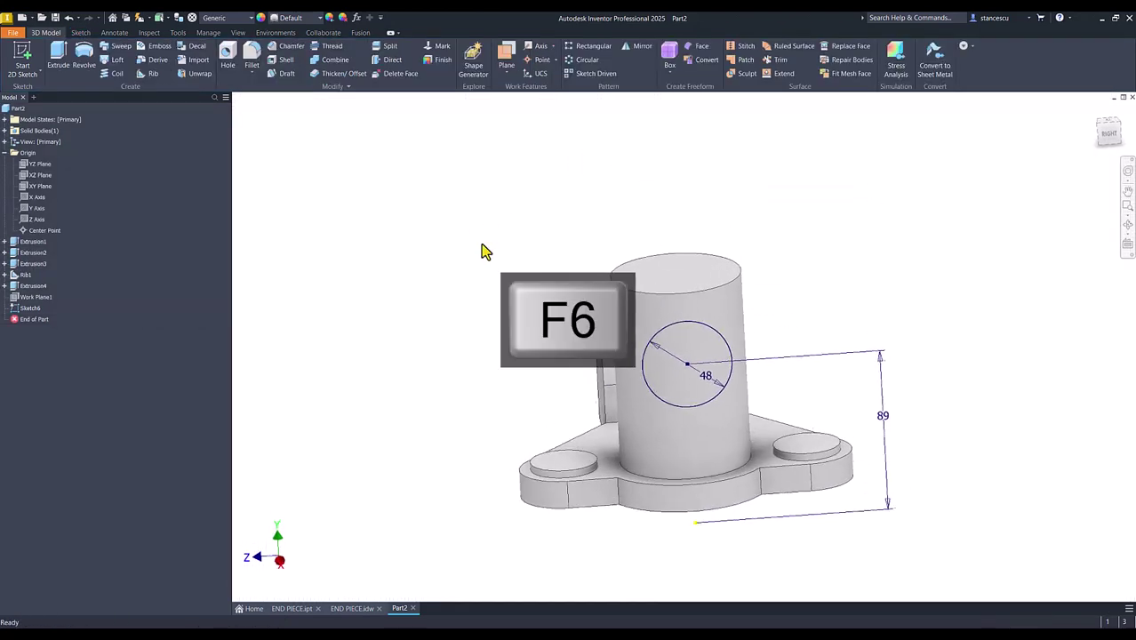
click(55, 61)
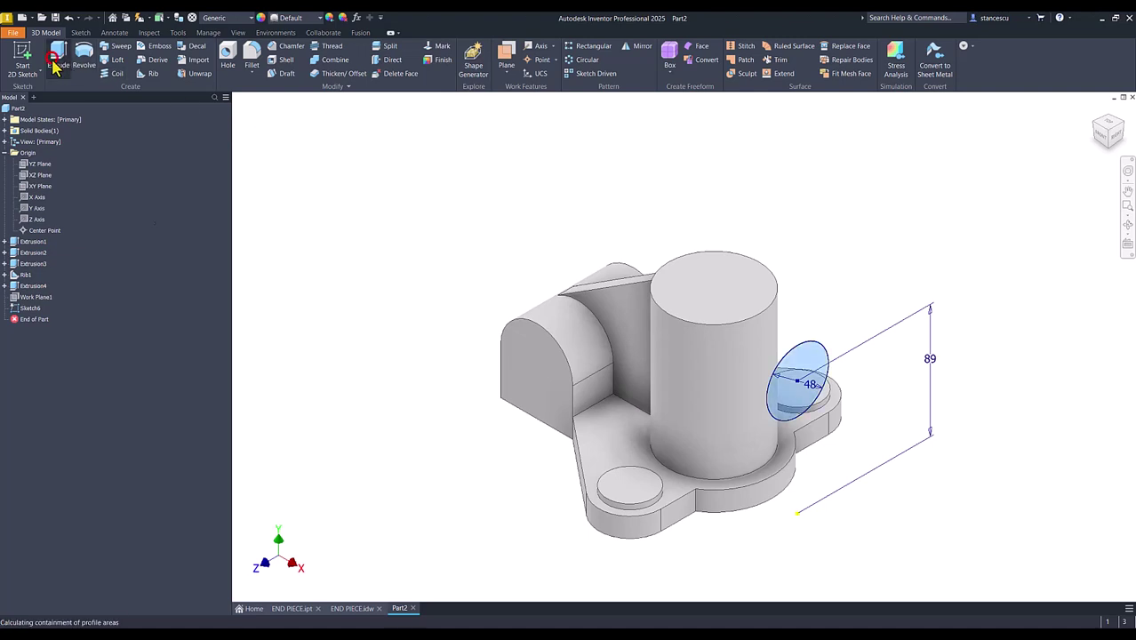
click(369, 205)
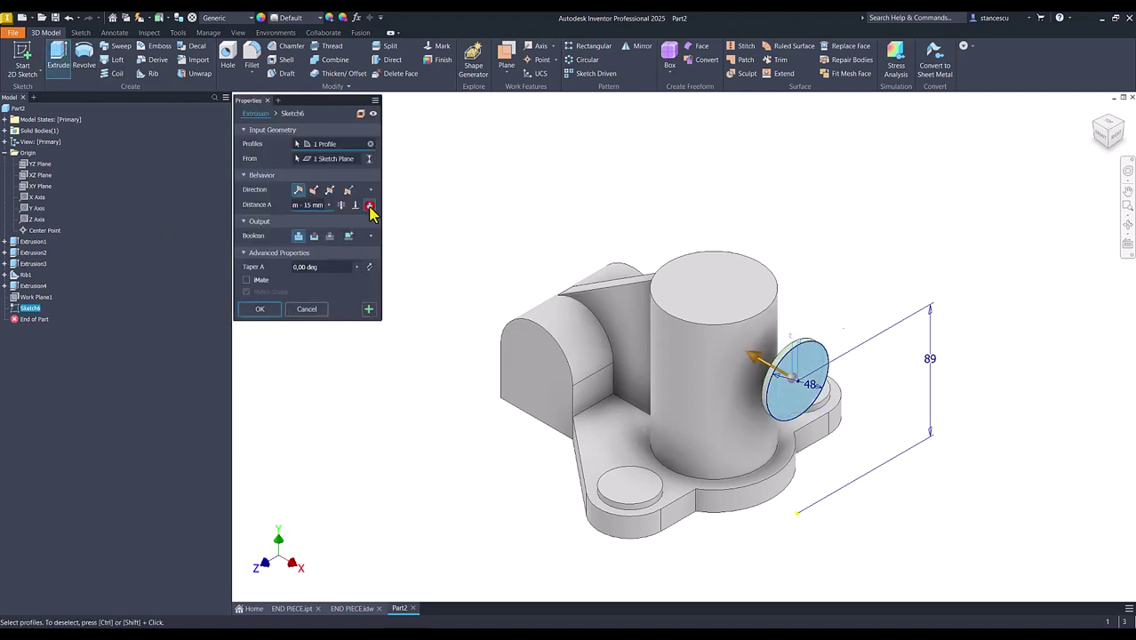
click(369, 206)
click(271, 326)
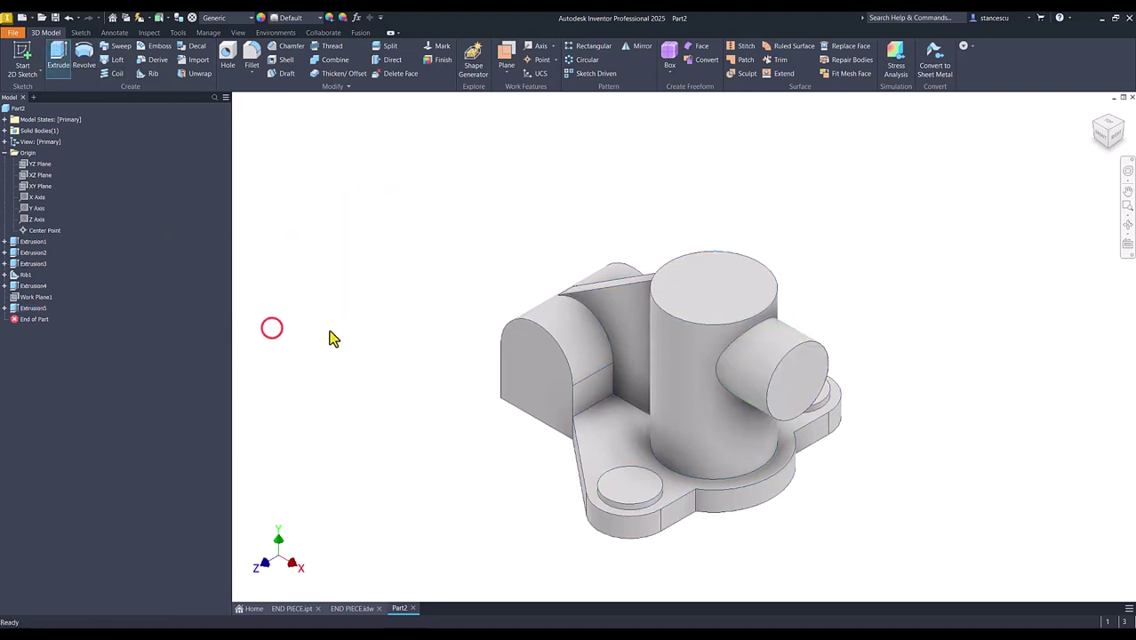
click(348, 338)
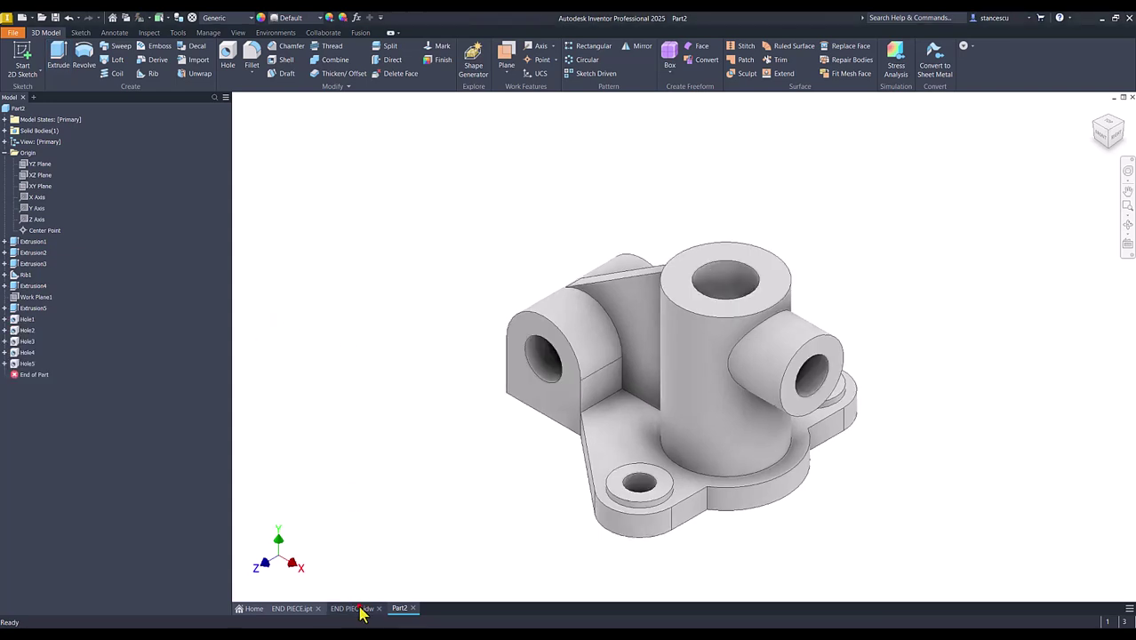
click(362, 609)
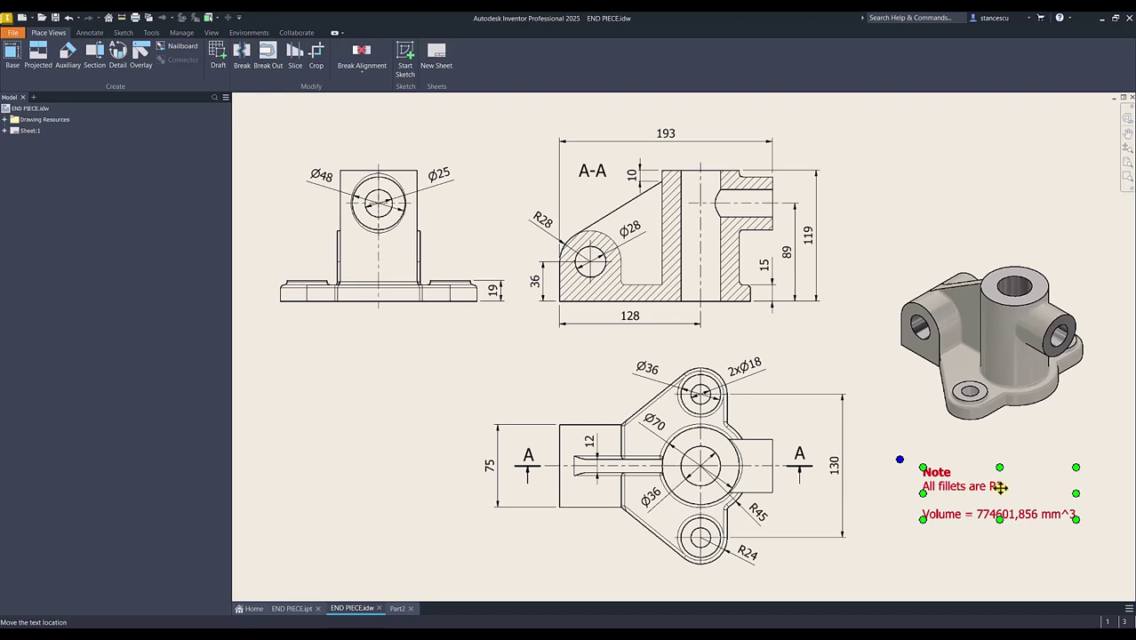
Step: Start a 3 mm fillet on the inner corner, arc, rib and cylinder-base edges
click(396, 608)
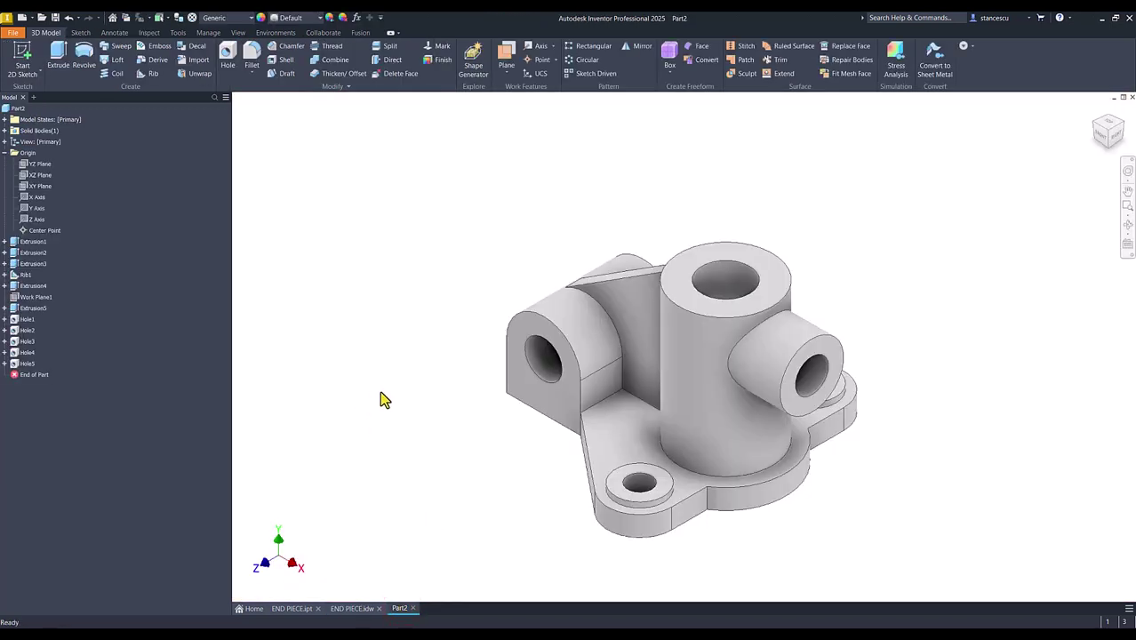
click(601, 406)
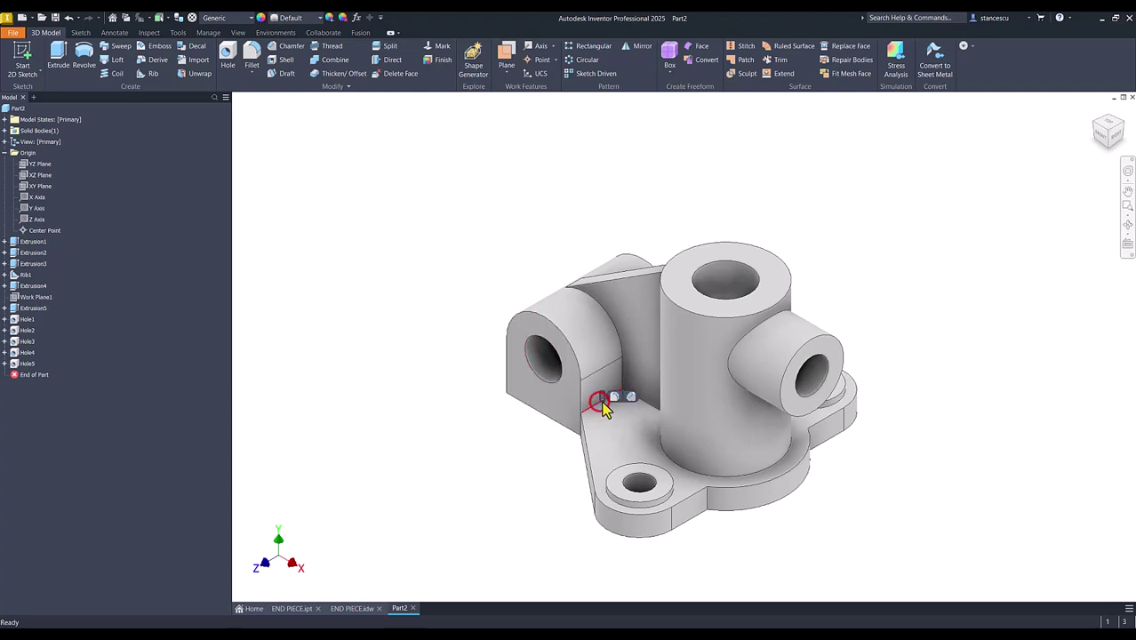
click(616, 396)
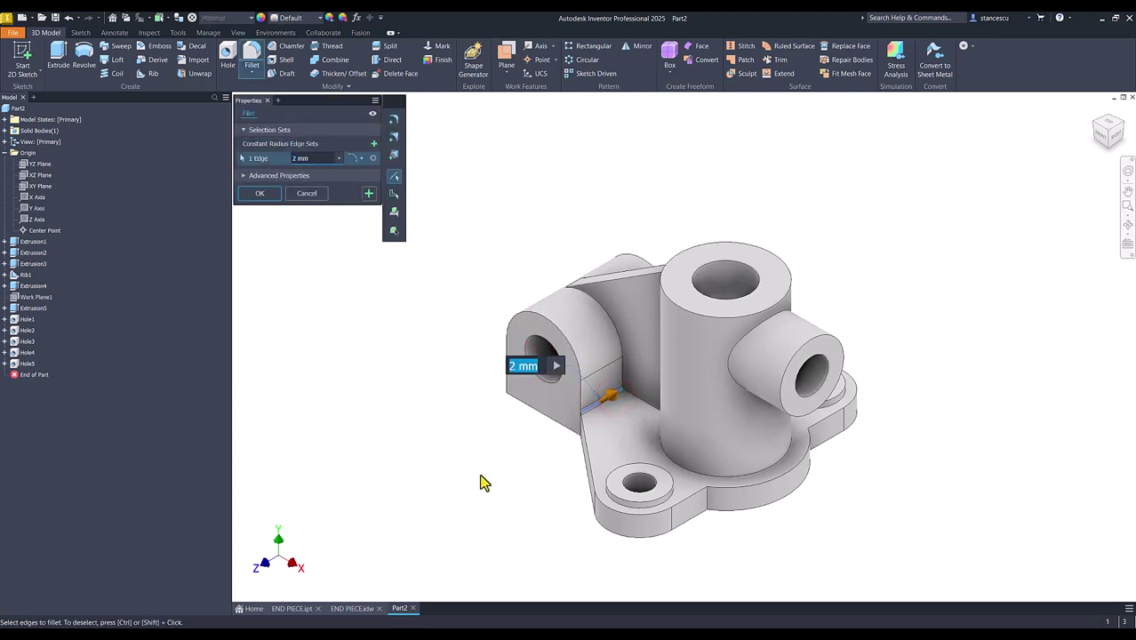
text(3)
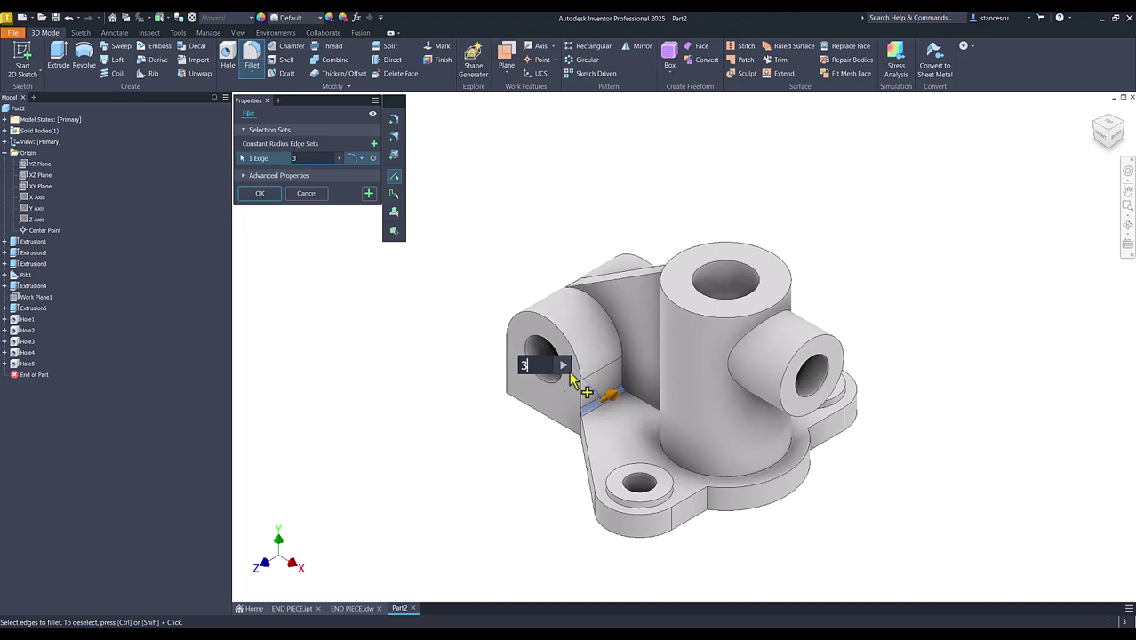
click(613, 333)
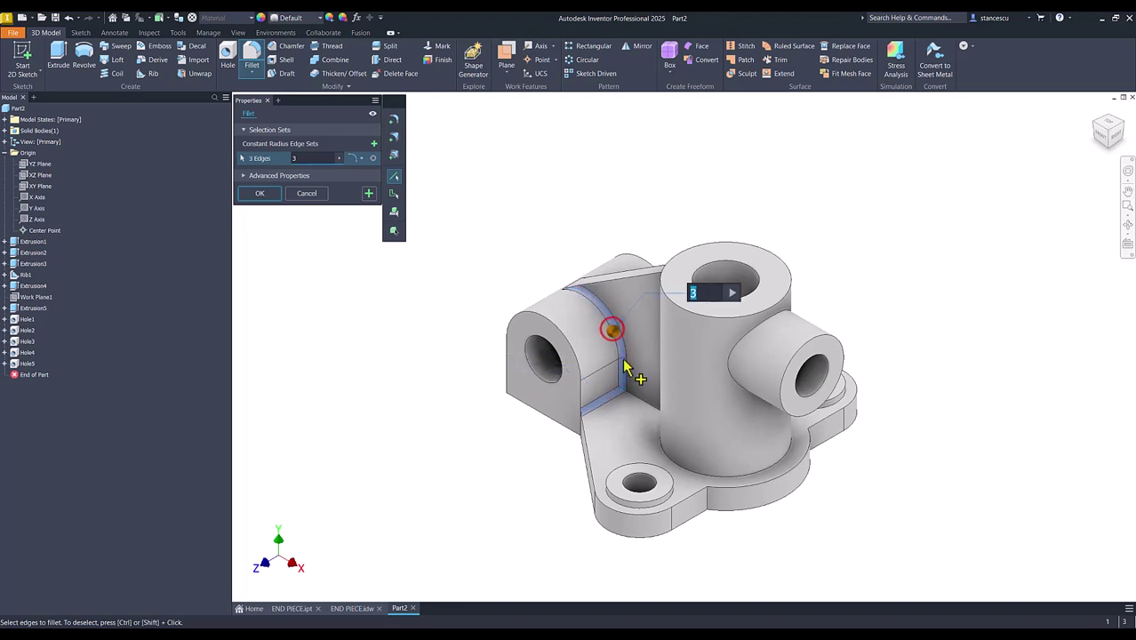
click(643, 411)
shift+middle_drag(637, 429, 664, 386)
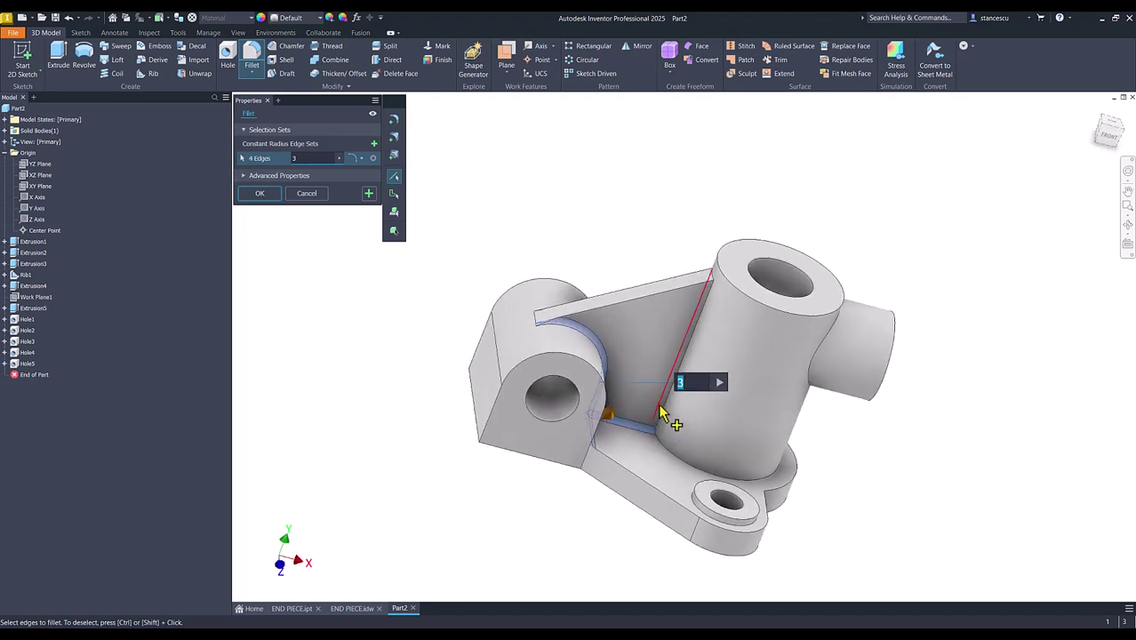
click(662, 414)
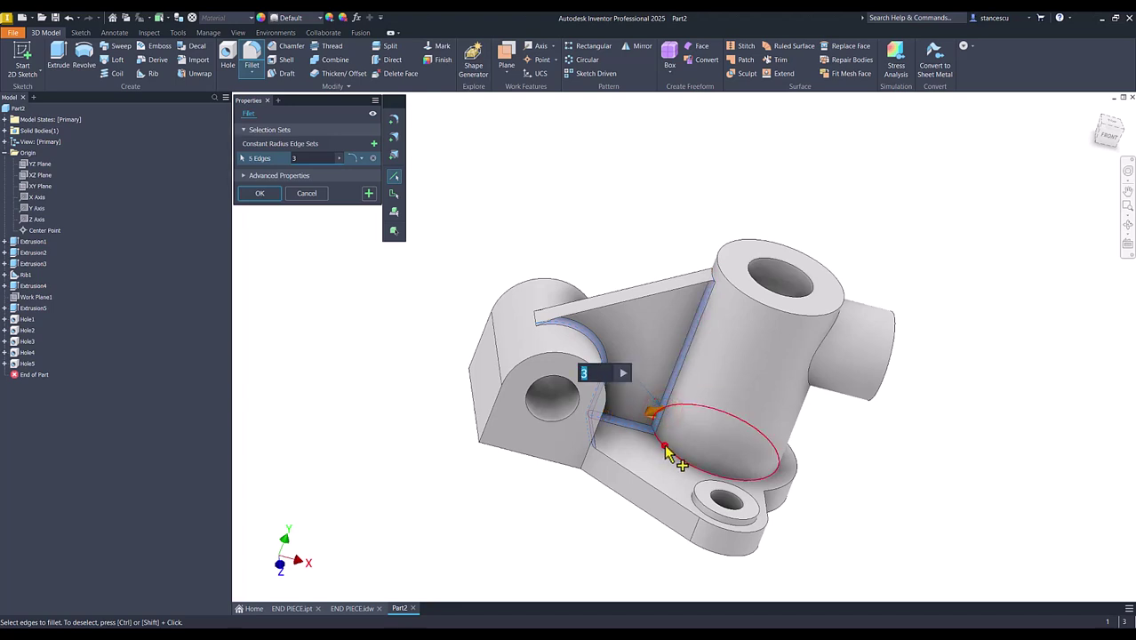
click(664, 451)
shift+middle_drag(664, 451, 643, 479)
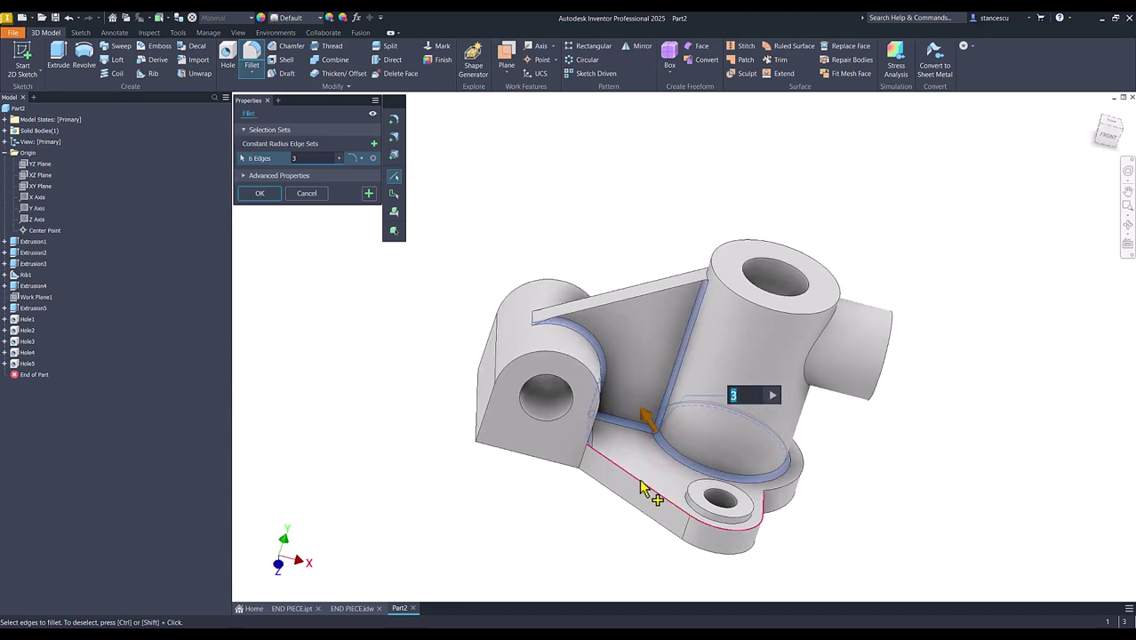
click(646, 484)
Step: Add the base plate and boss edges, applying the 3 mm fillet to all 22 edges
shift+middle_drag(553, 553, 568, 527)
click(770, 431)
click(749, 459)
click(711, 425)
click(576, 532)
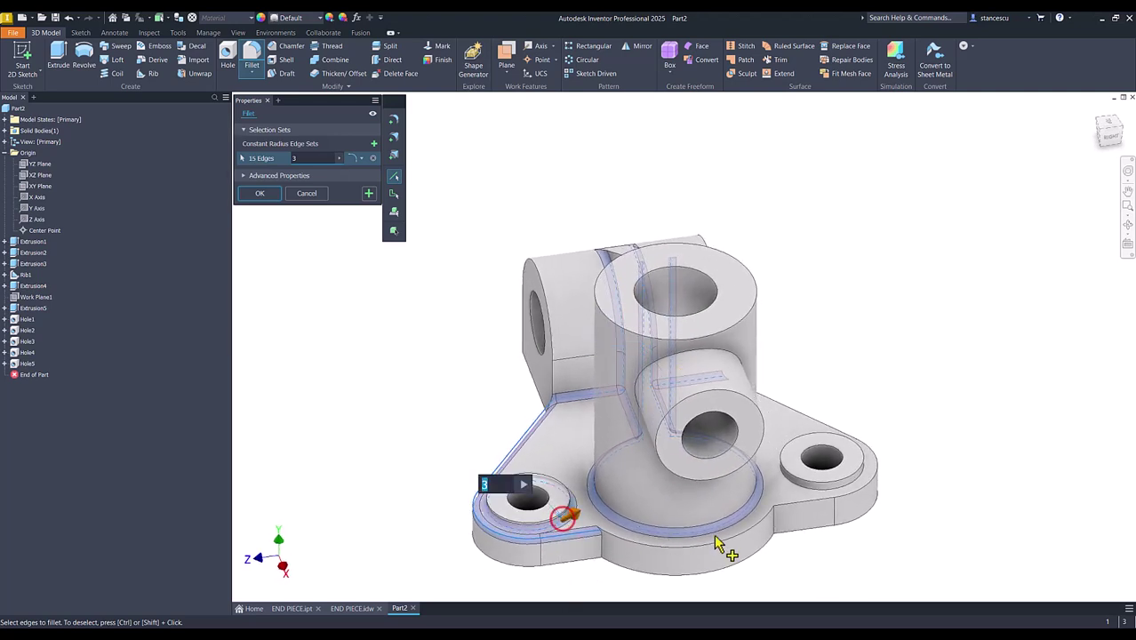
click(804, 498)
shift+middle_drag(836, 550, 806, 492)
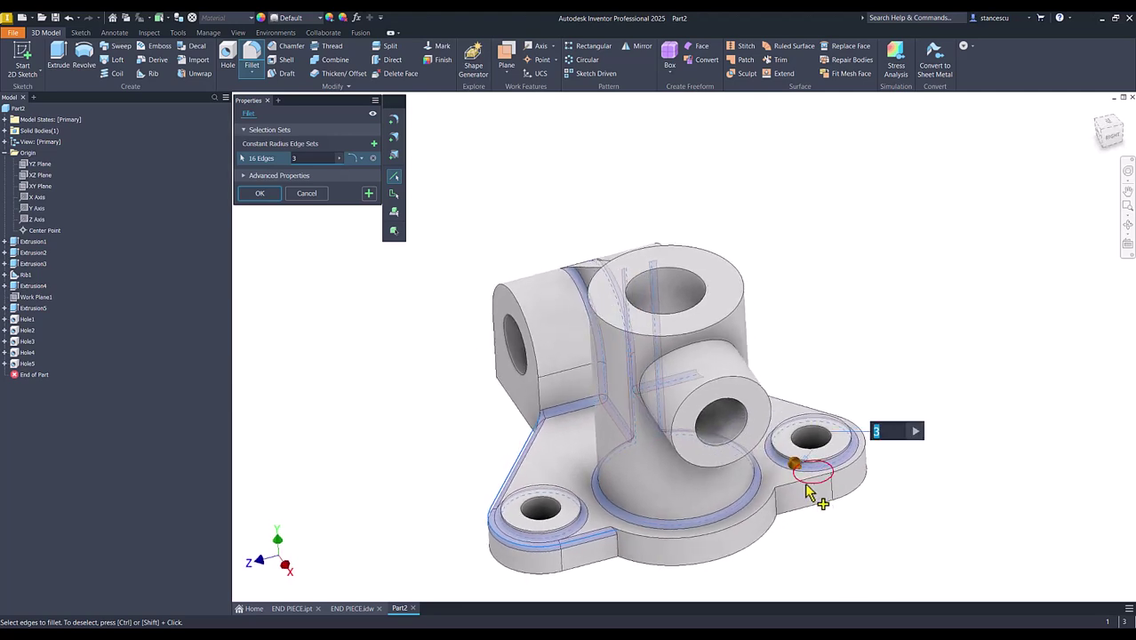
click(802, 485)
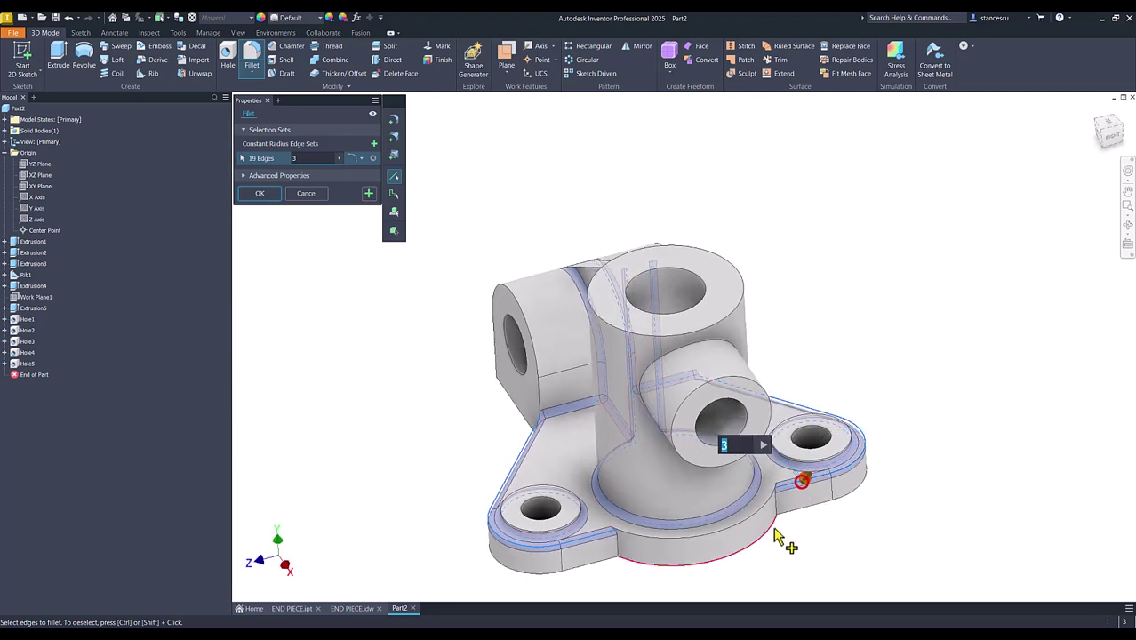
click(619, 542)
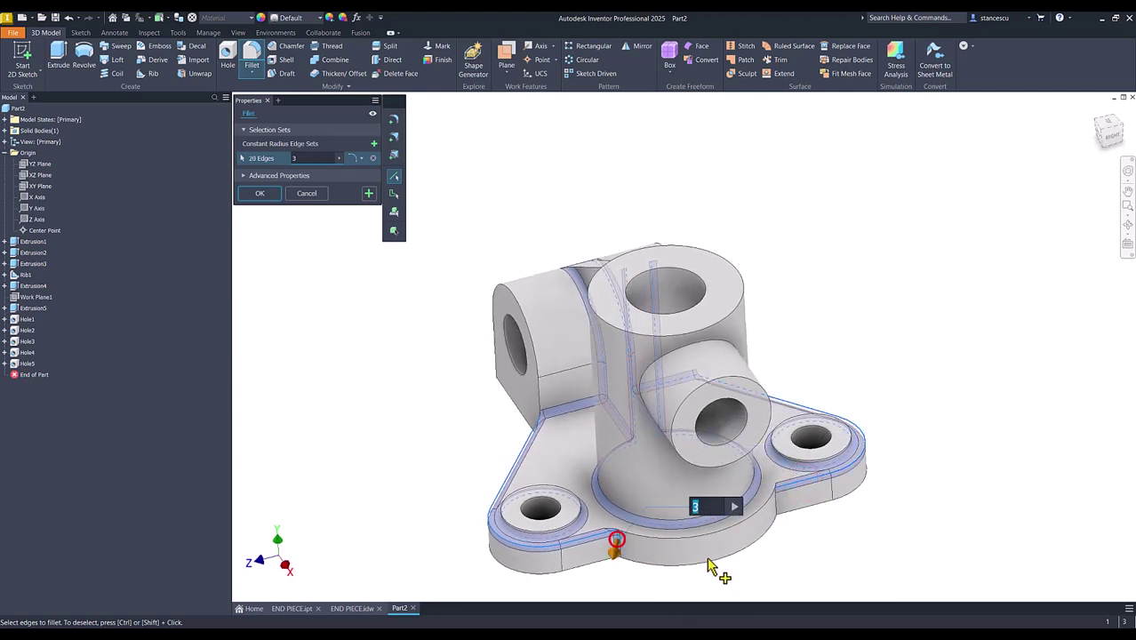
click(777, 506)
shift+middle_drag(862, 544, 711, 531)
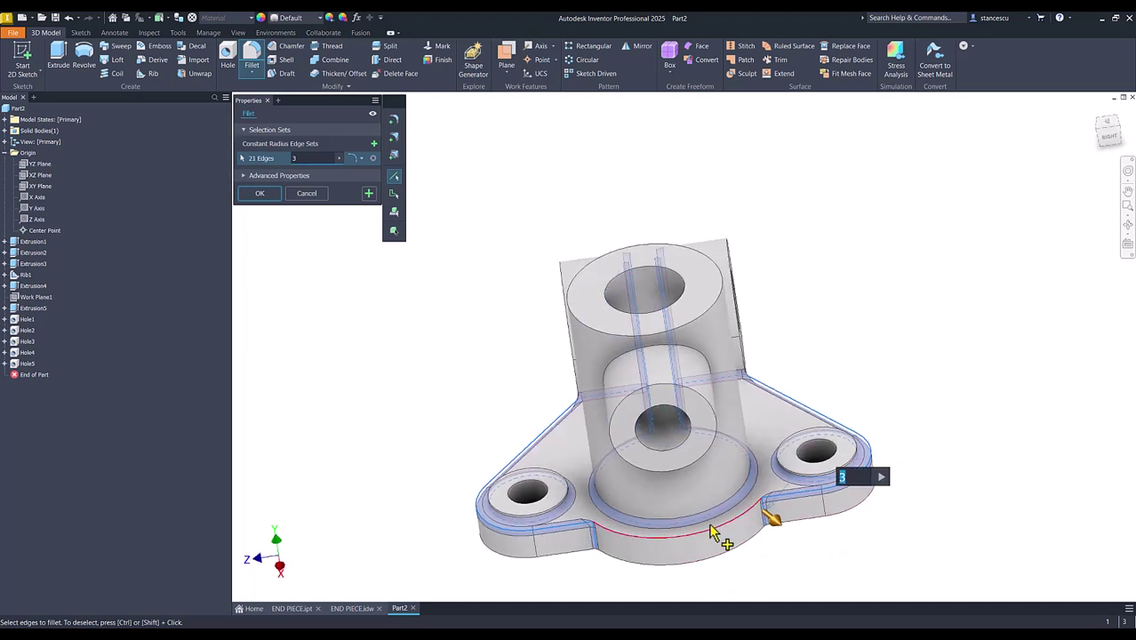
click(715, 531)
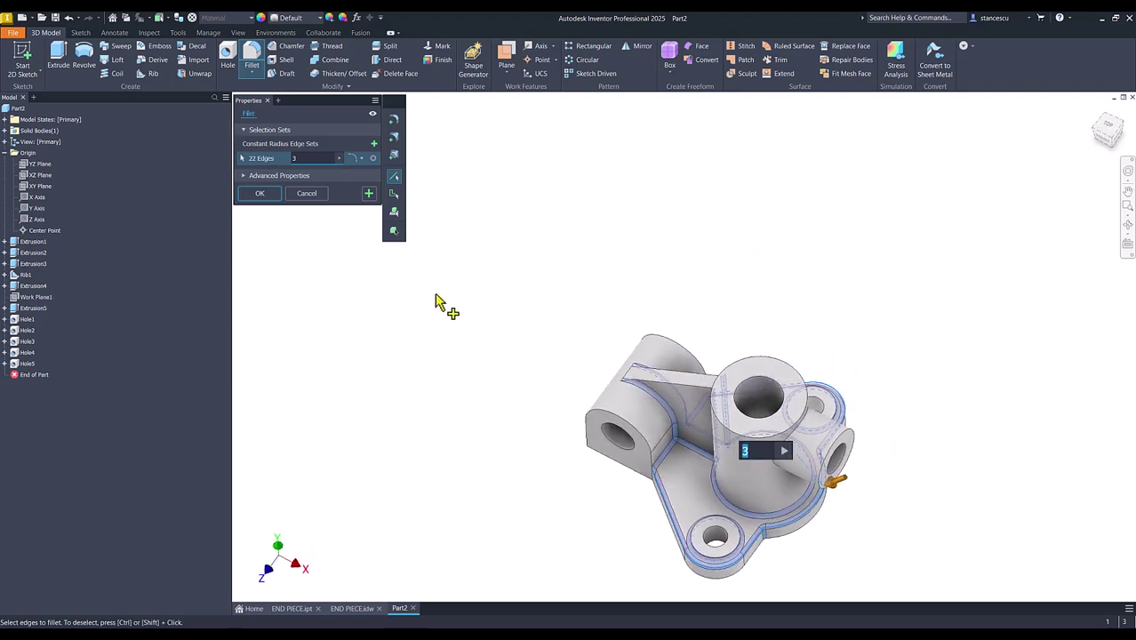
click(269, 194)
Step: Save the part as Part2.ipt, then dimension the rib line's end 10 mm below the boss top in Sketch4
key(F6)
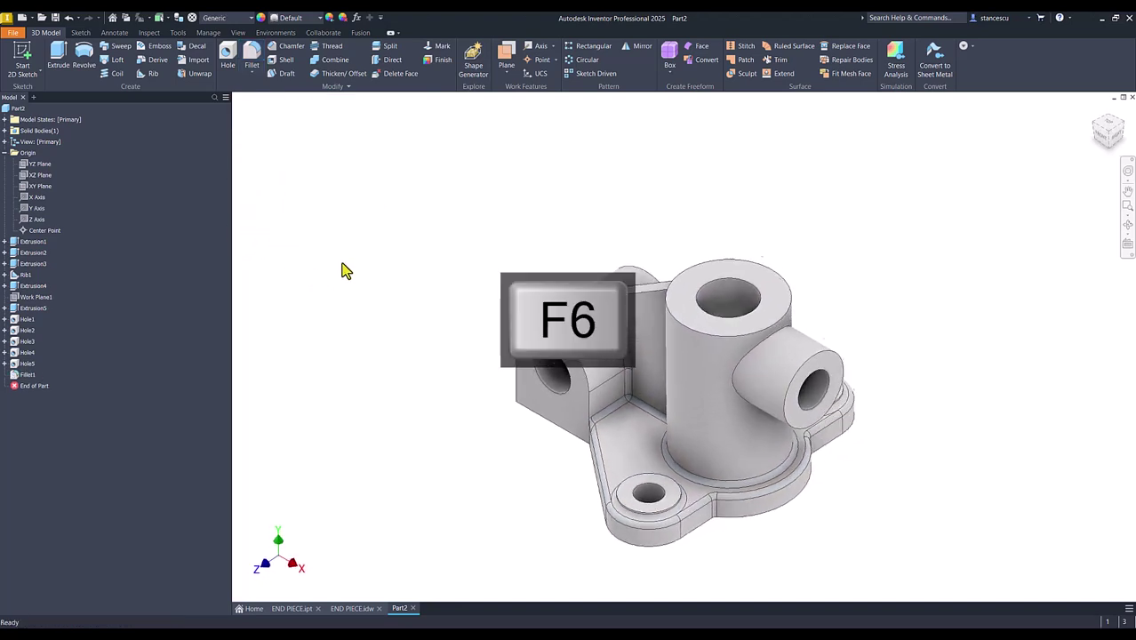
key(ctrl+s)
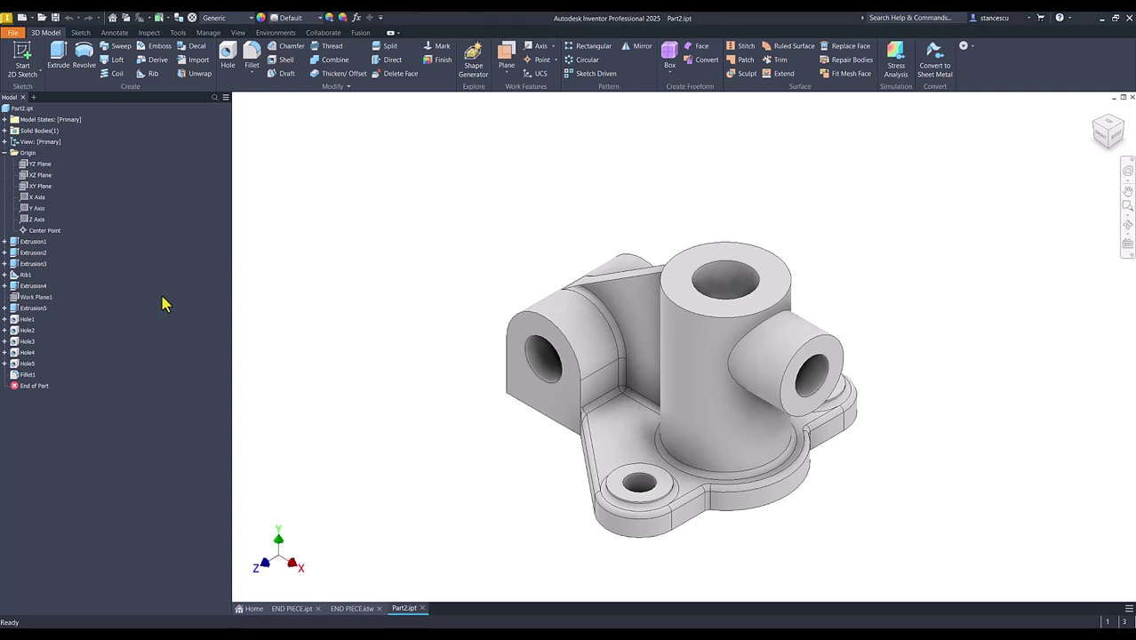
click(5, 276)
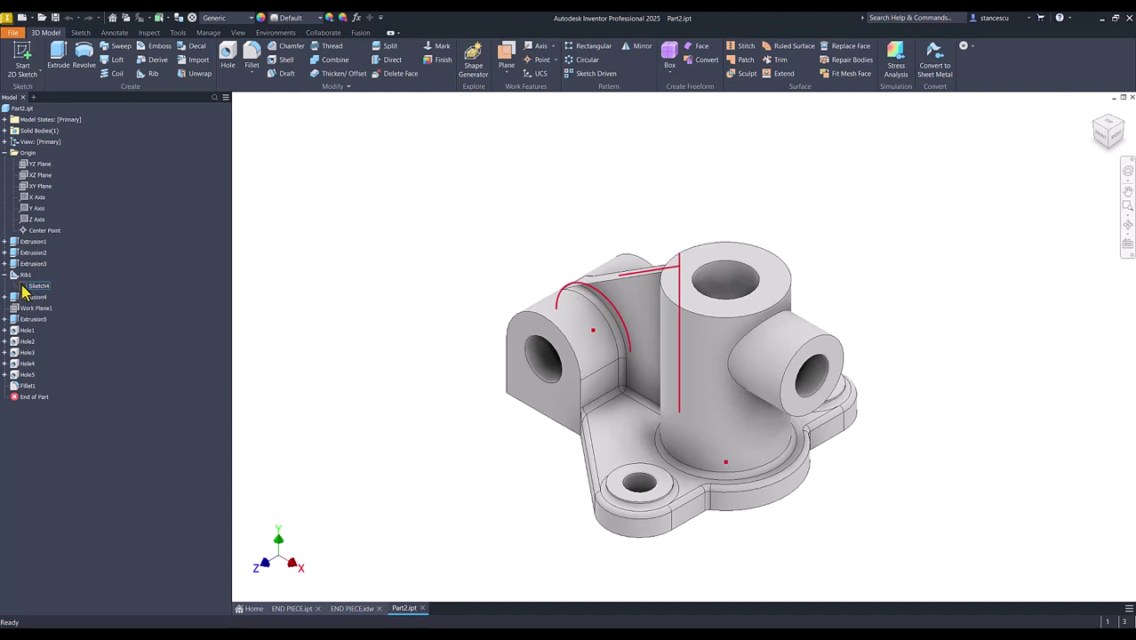
double_click(27, 286)
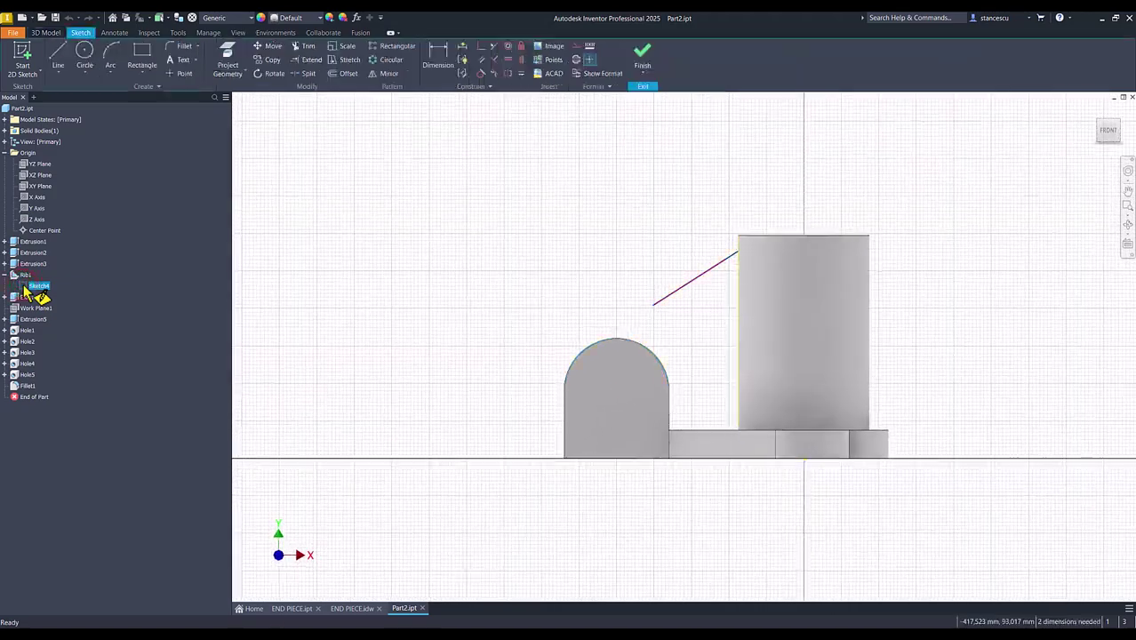
click(436, 64)
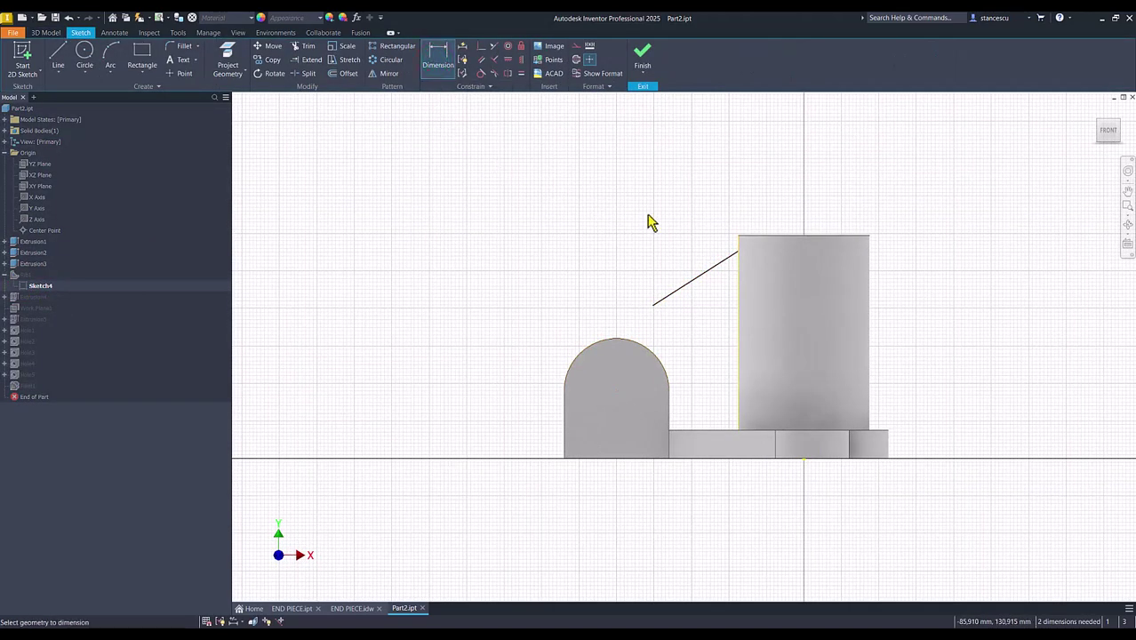
click(736, 238)
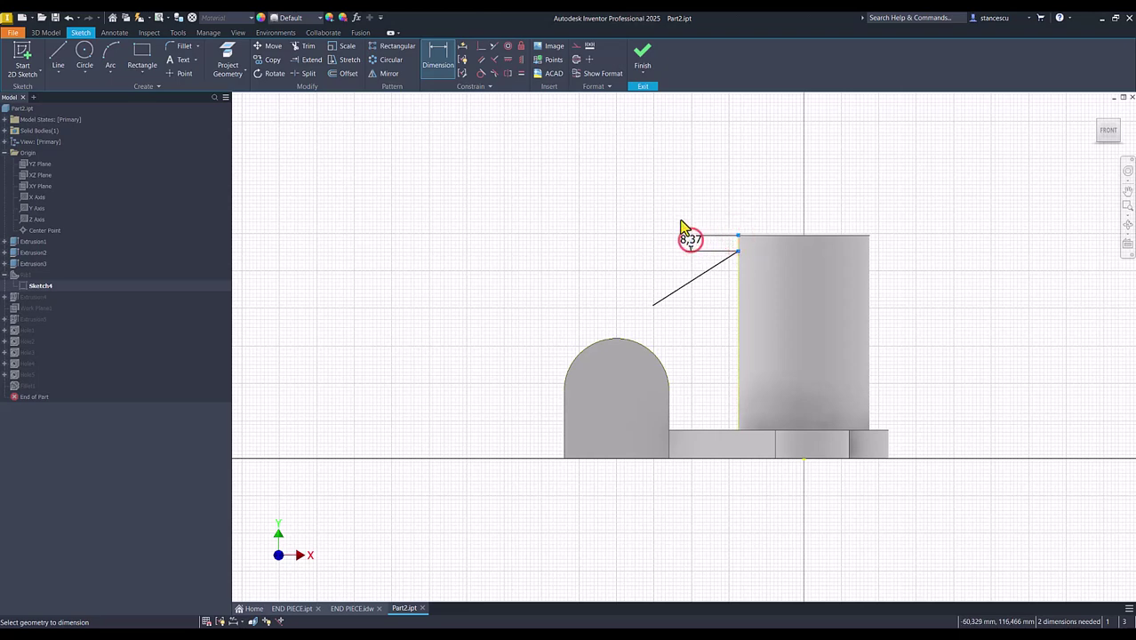
click(683, 227)
key(Return)
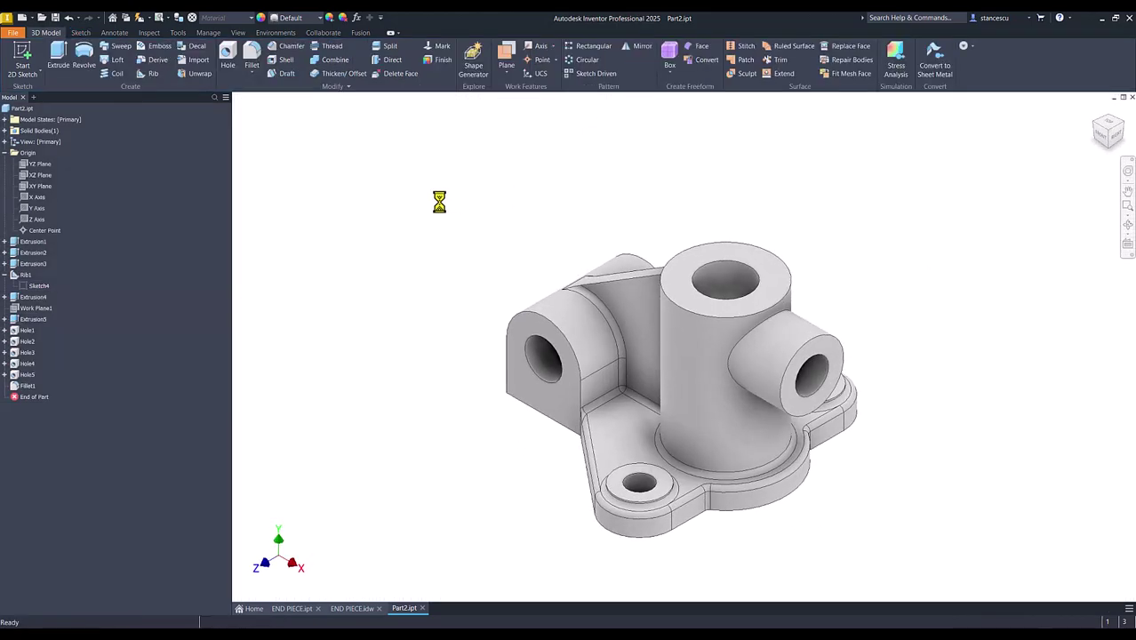
Step: Add the side boss–cylinder junction edge to Fillet1, bringing it to 23 edges at 3 mm
click(5, 275)
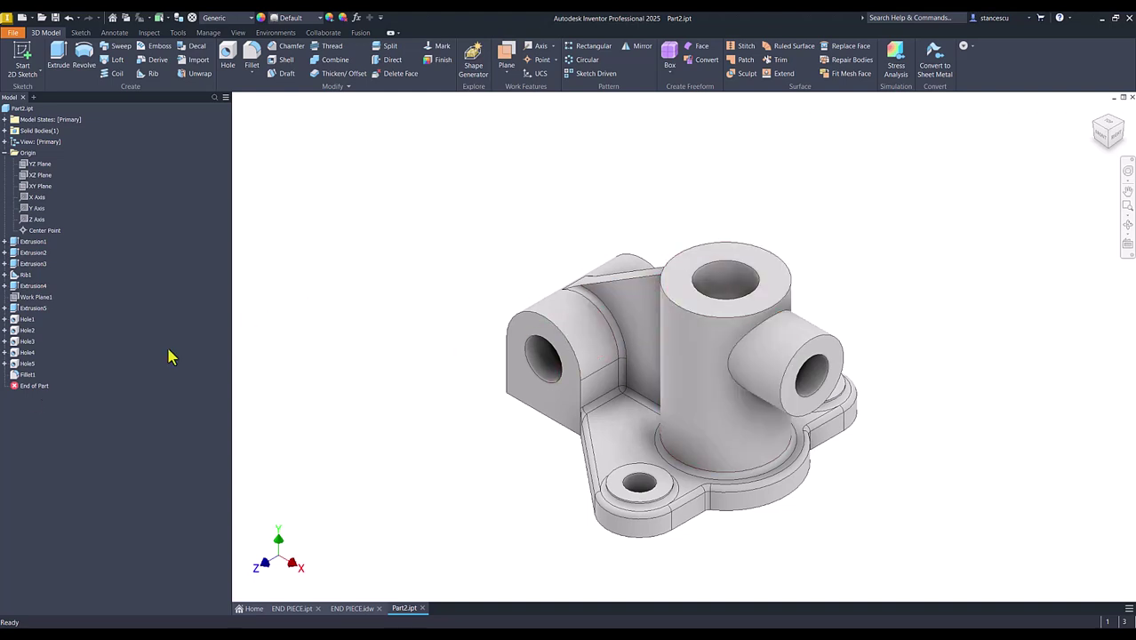
double_click(27, 374)
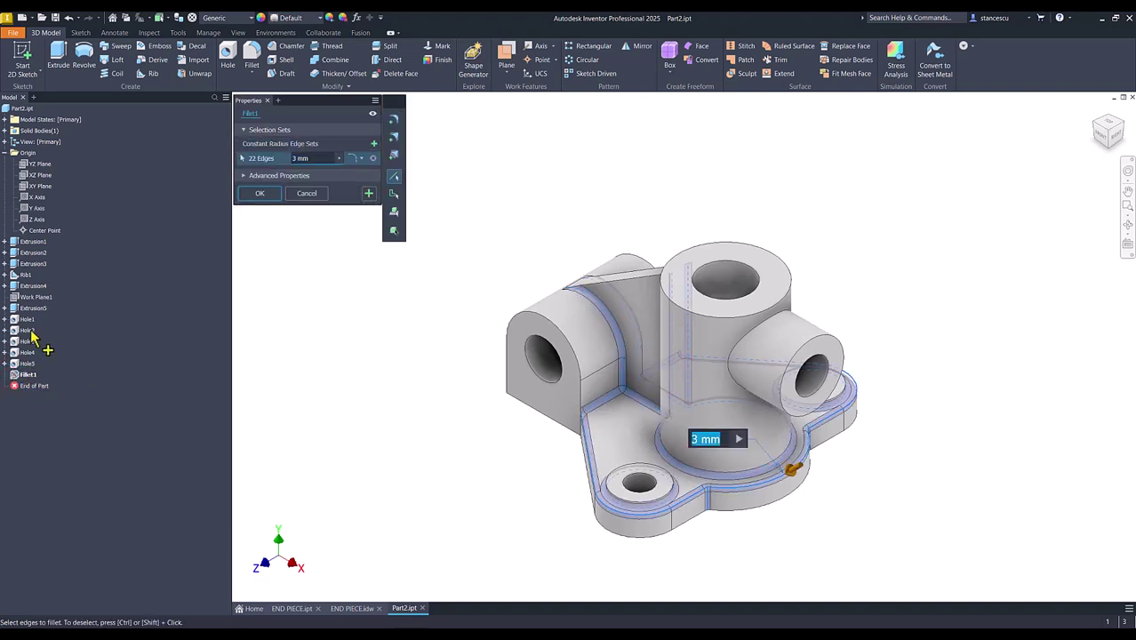
click(749, 339)
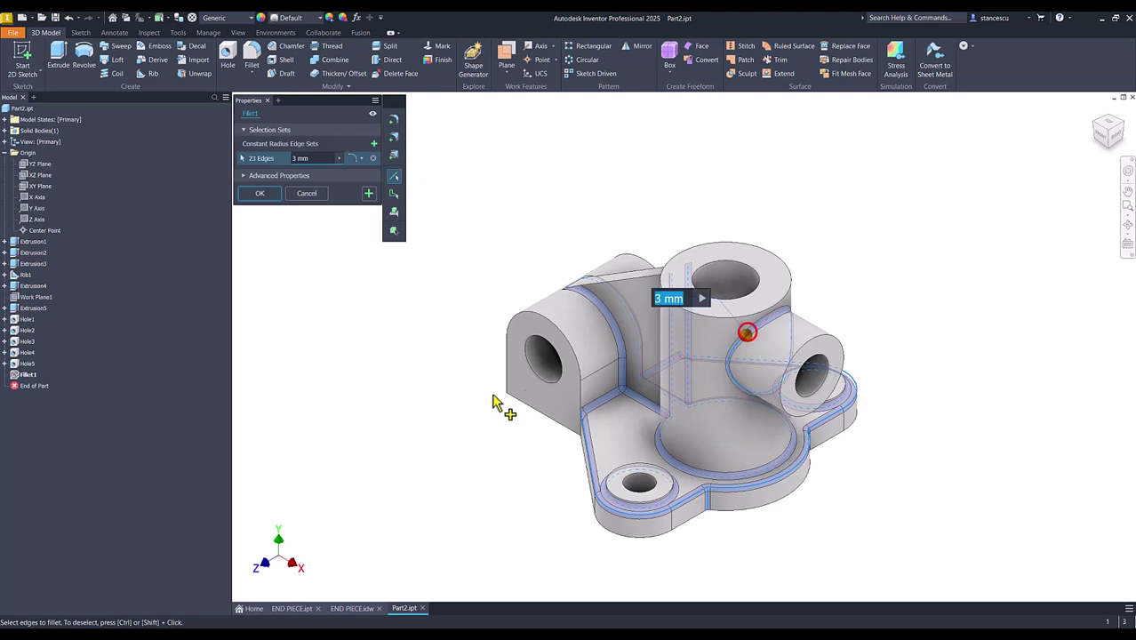
click(259, 194)
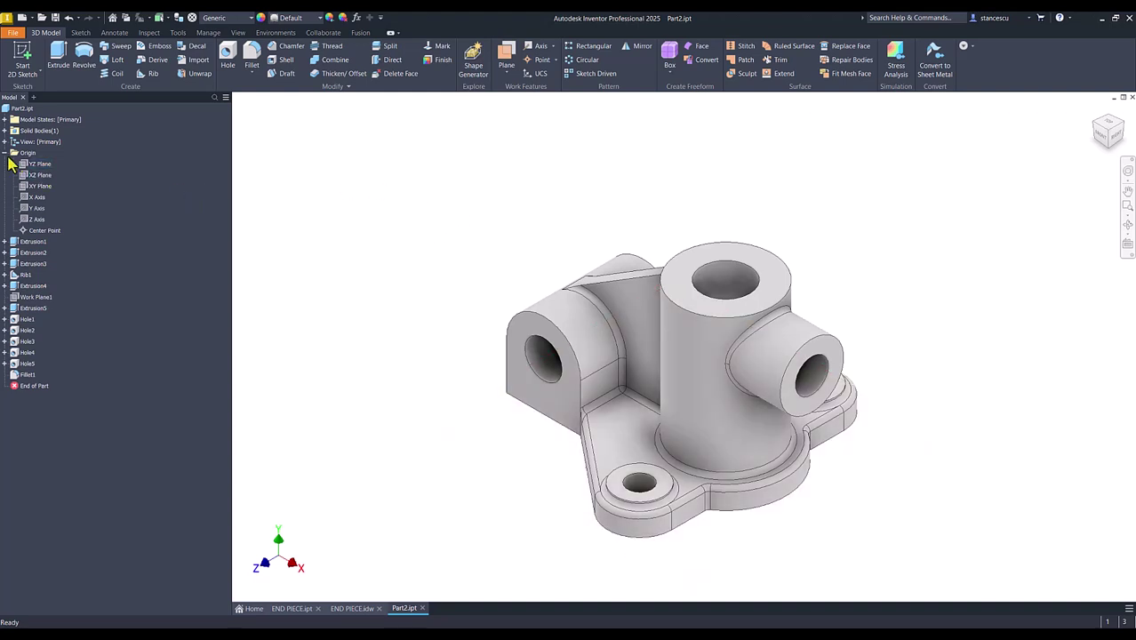
Step: Update Part2's physical iProperties and copy its 774601,856 mm^3 volume value
click(5, 152)
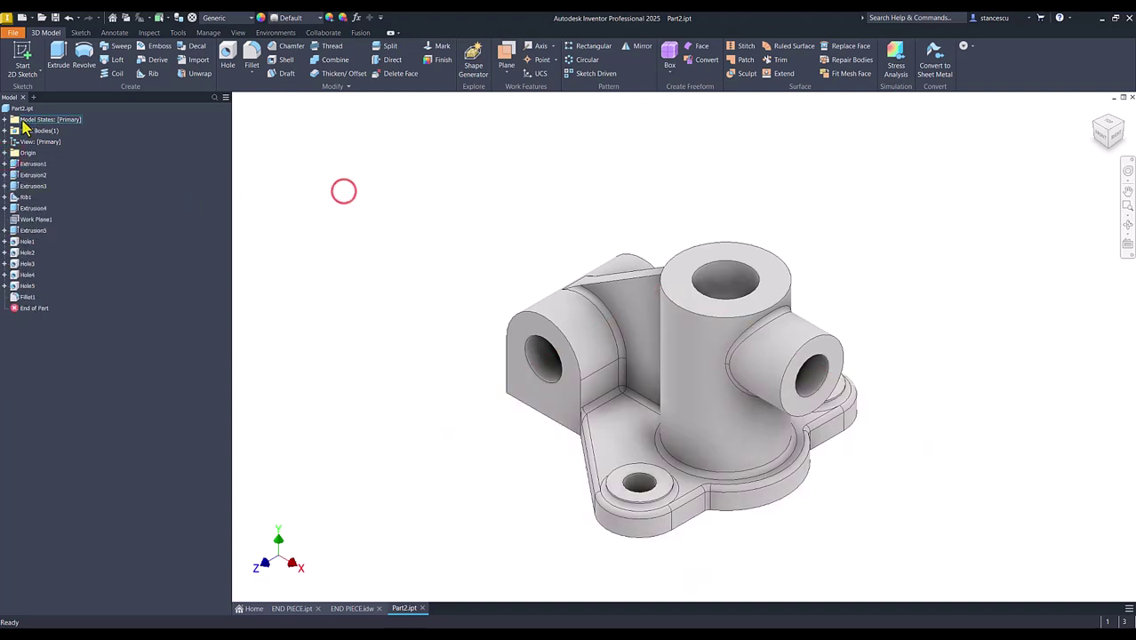
right_click(18, 108)
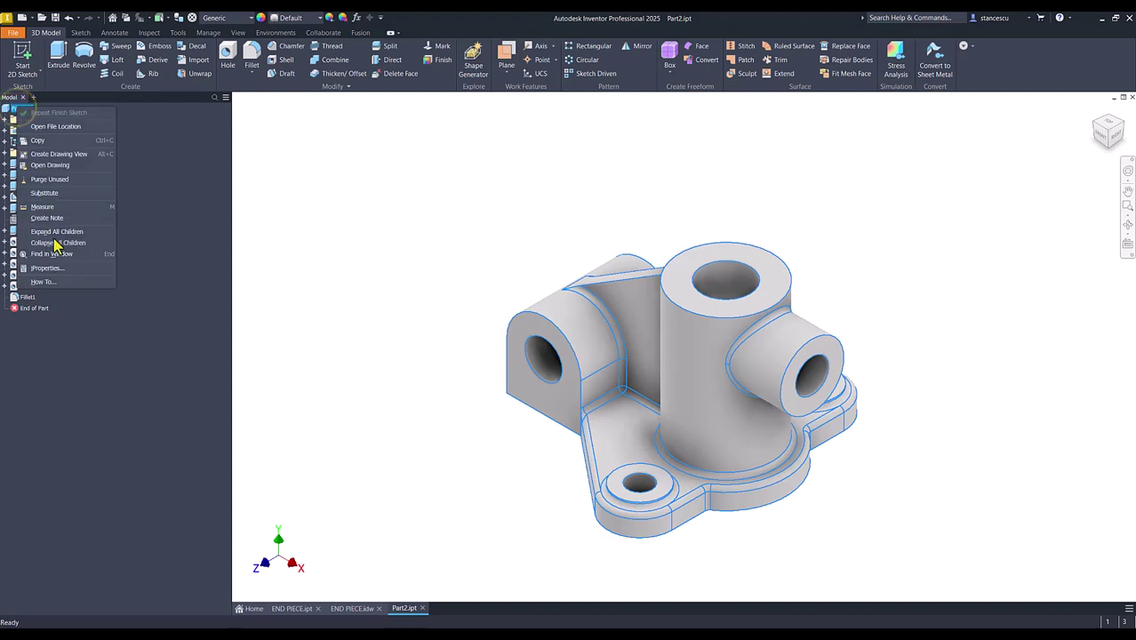
click(48, 267)
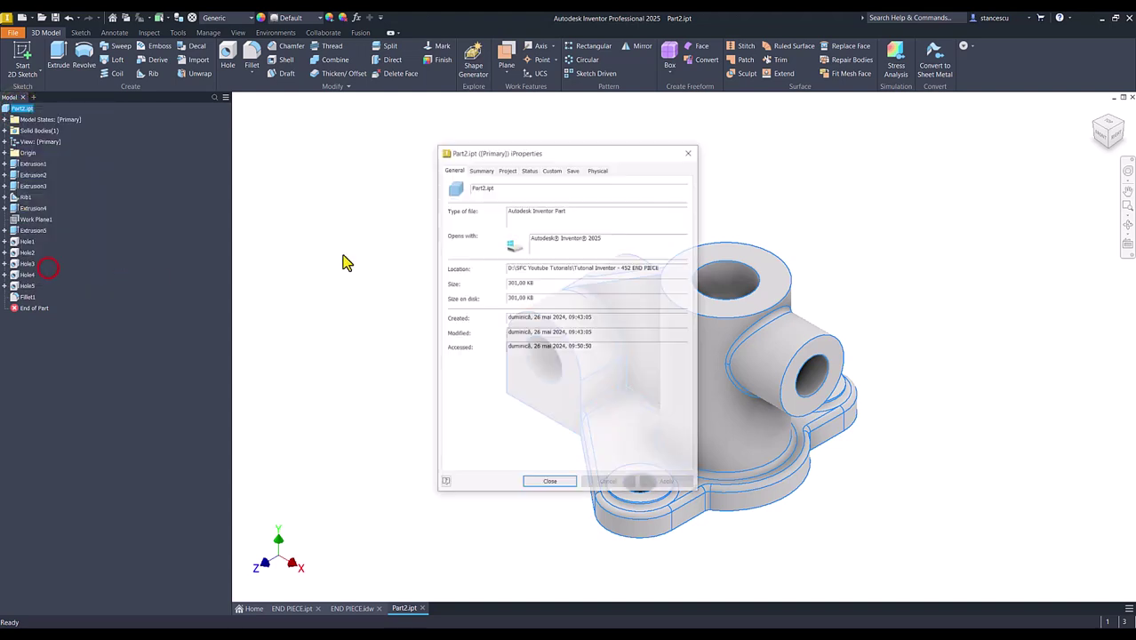
click(594, 172)
click(657, 193)
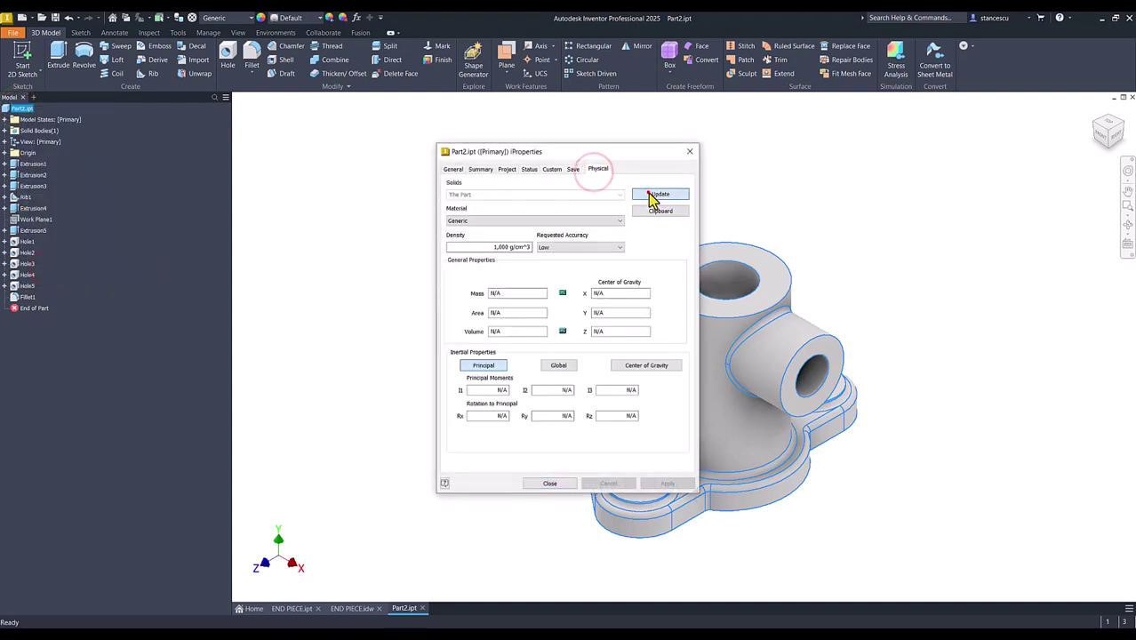
click(538, 330)
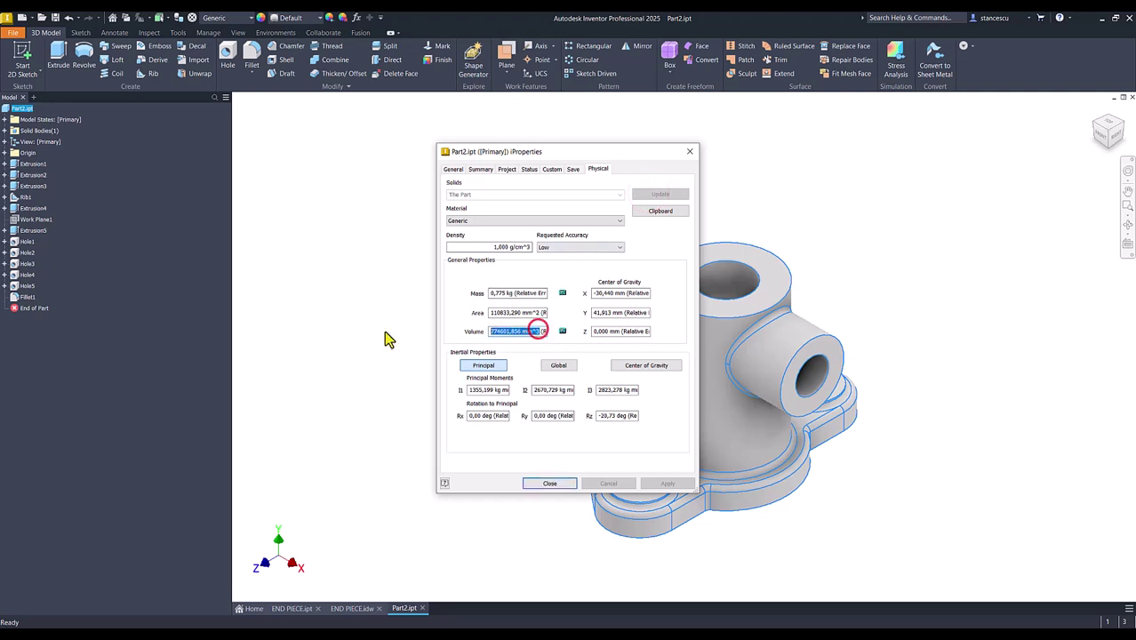
key(ctrl+c)
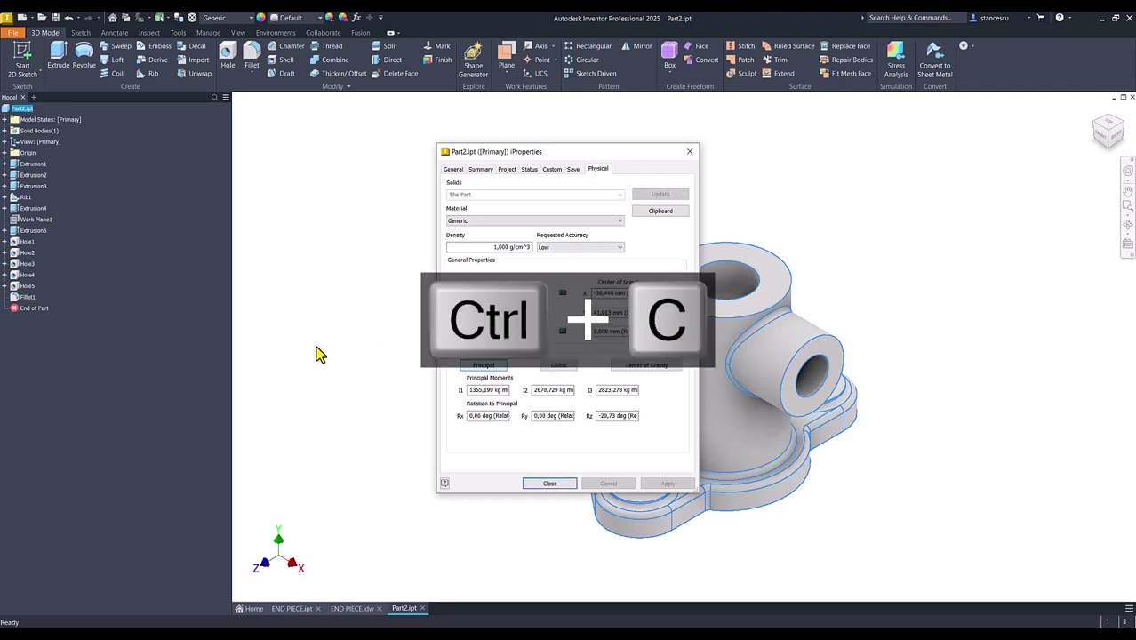
click(563, 481)
Step: Check the copied volume against the END PIECE drawing's Volume note, discarding the trial edit
click(347, 610)
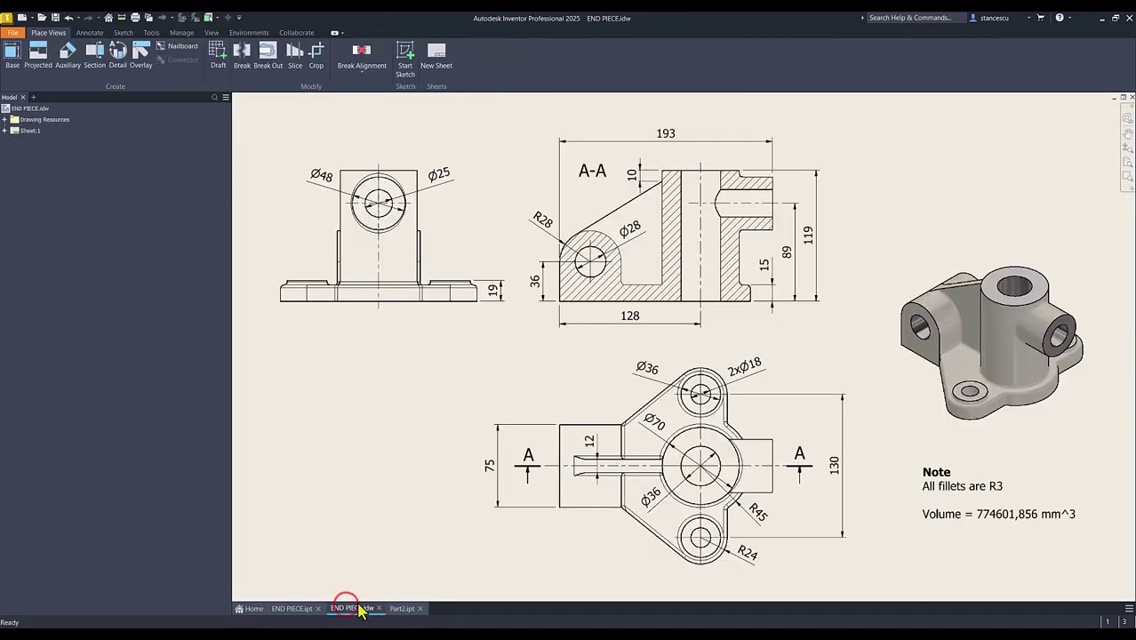
click(973, 516)
double_click(973, 515)
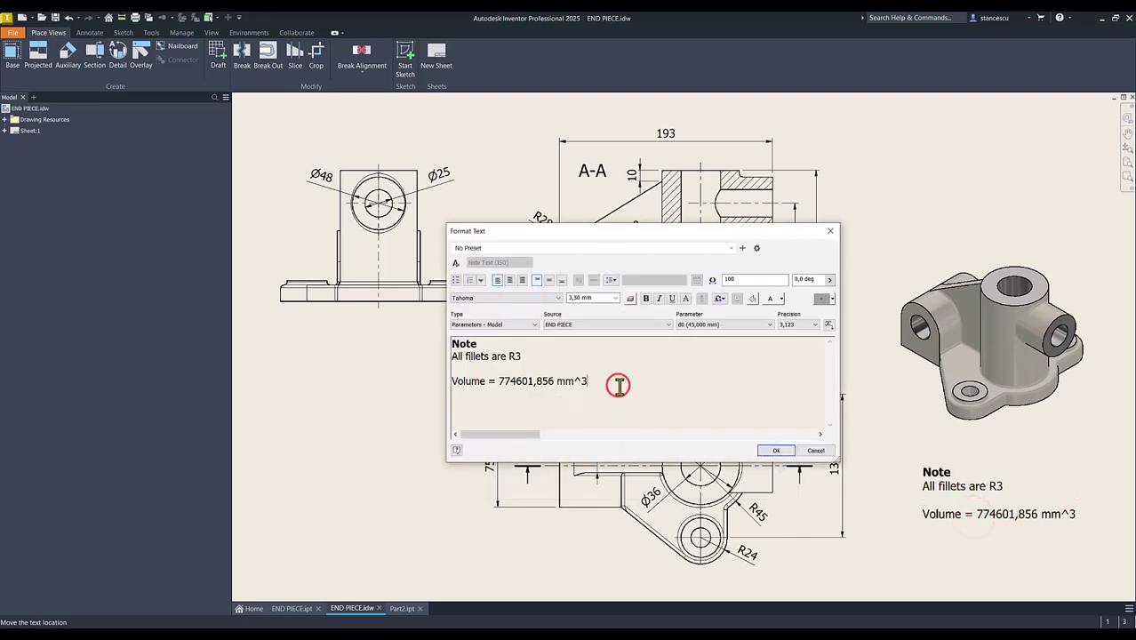
key(Return)
key(ctrl+v)
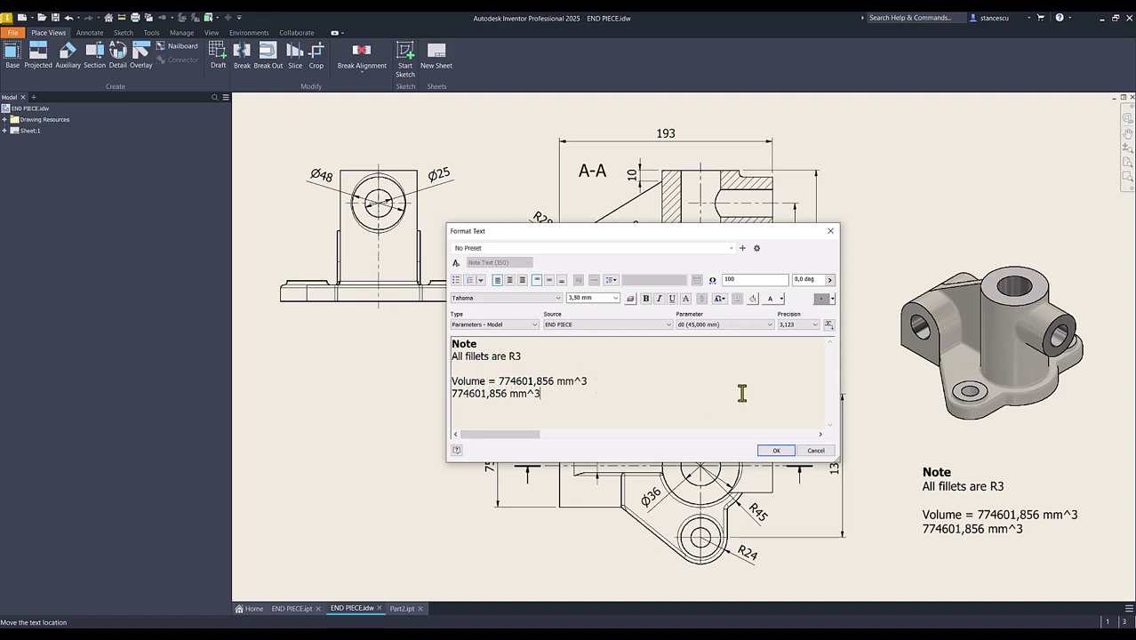
click(815, 451)
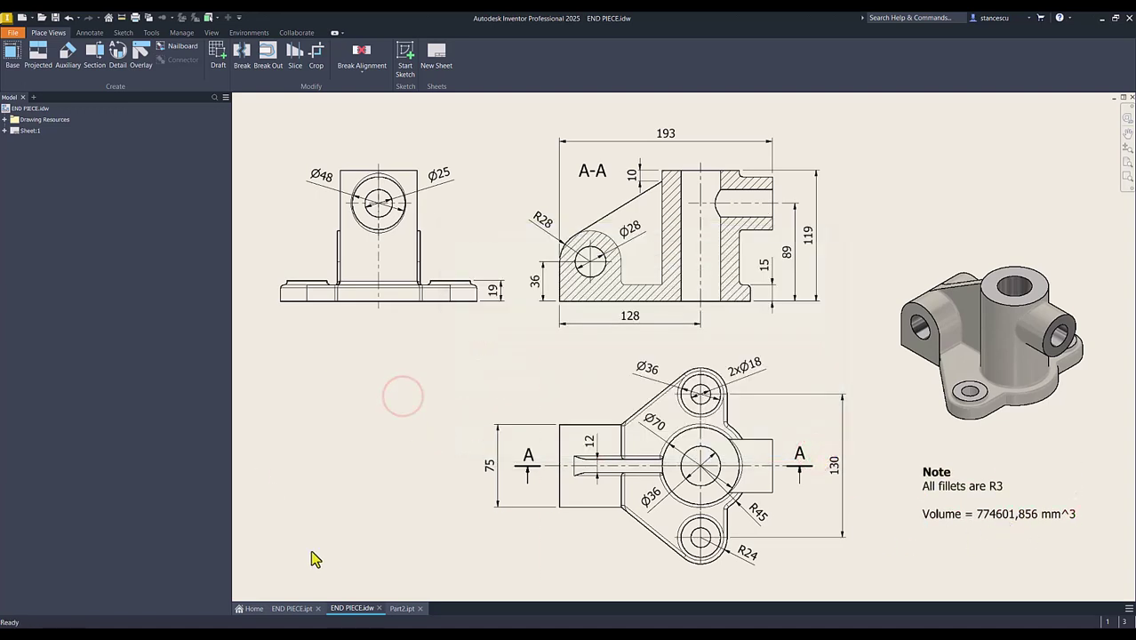
Step: Bring Part2 forward and set its material to Steel, Cast
click(399, 608)
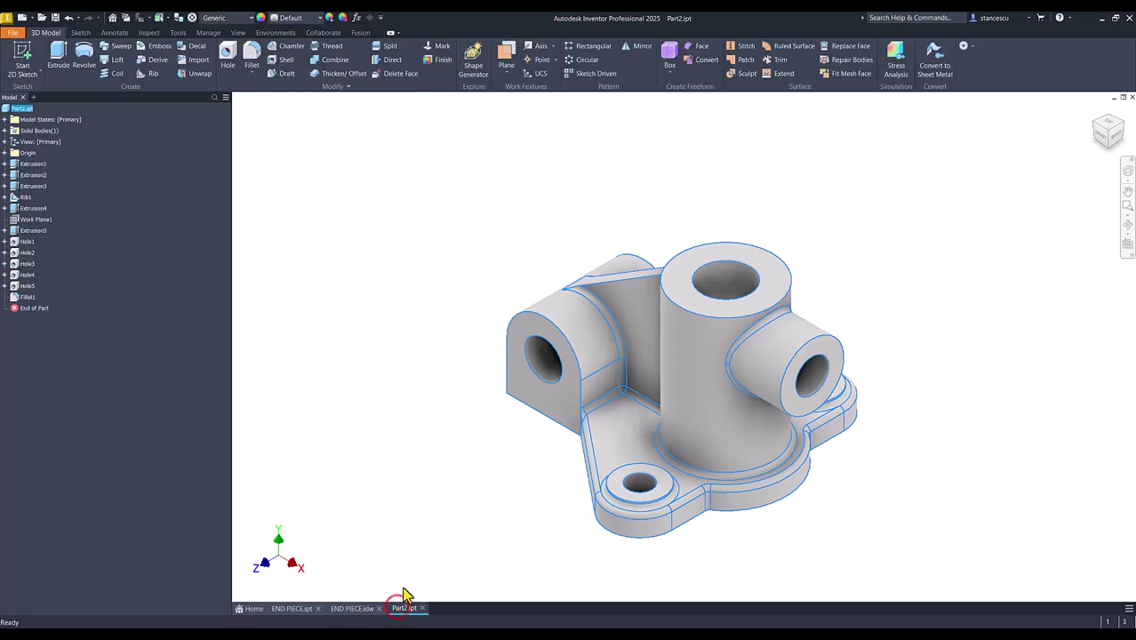
click(379, 276)
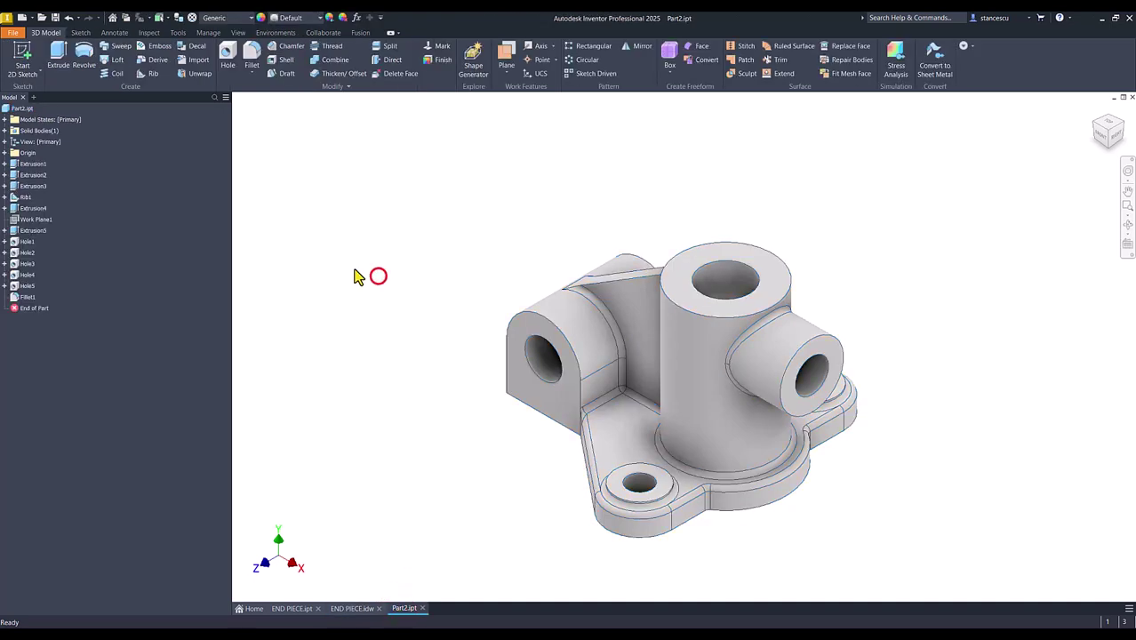
click(233, 20)
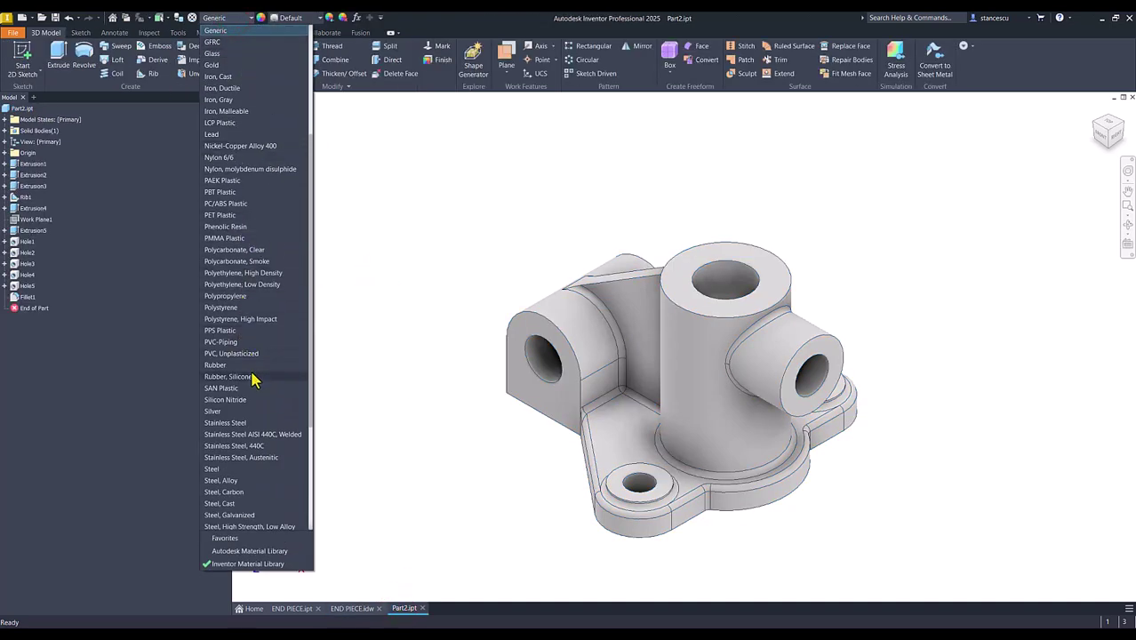
click(222, 504)
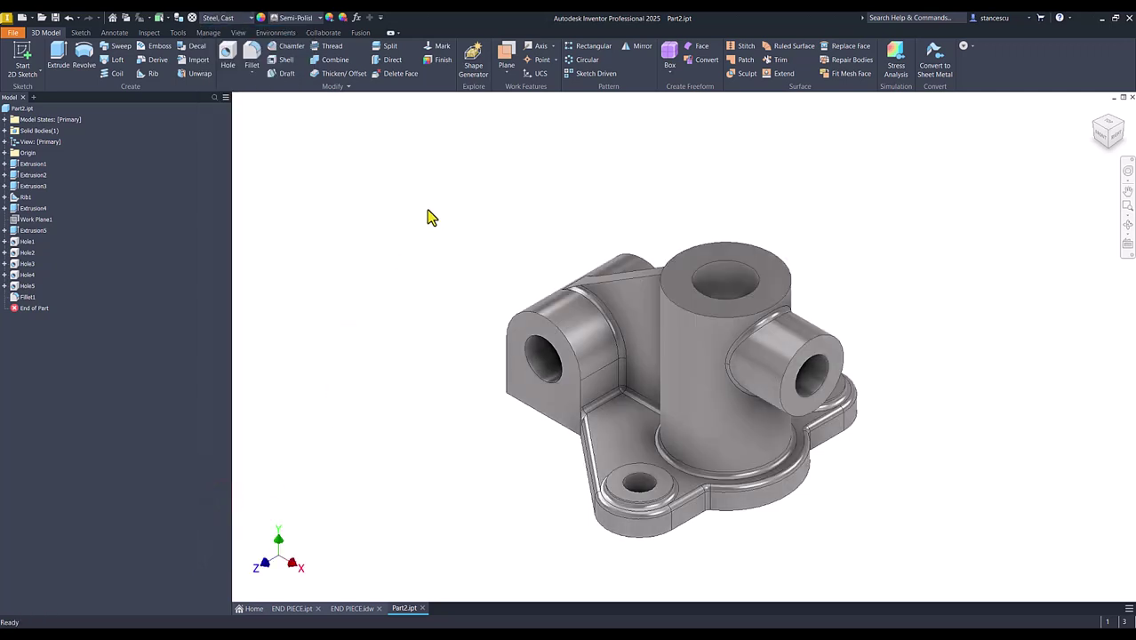
Step: Give Part2 the Steel - Cast appearance and return to the home view
click(302, 20)
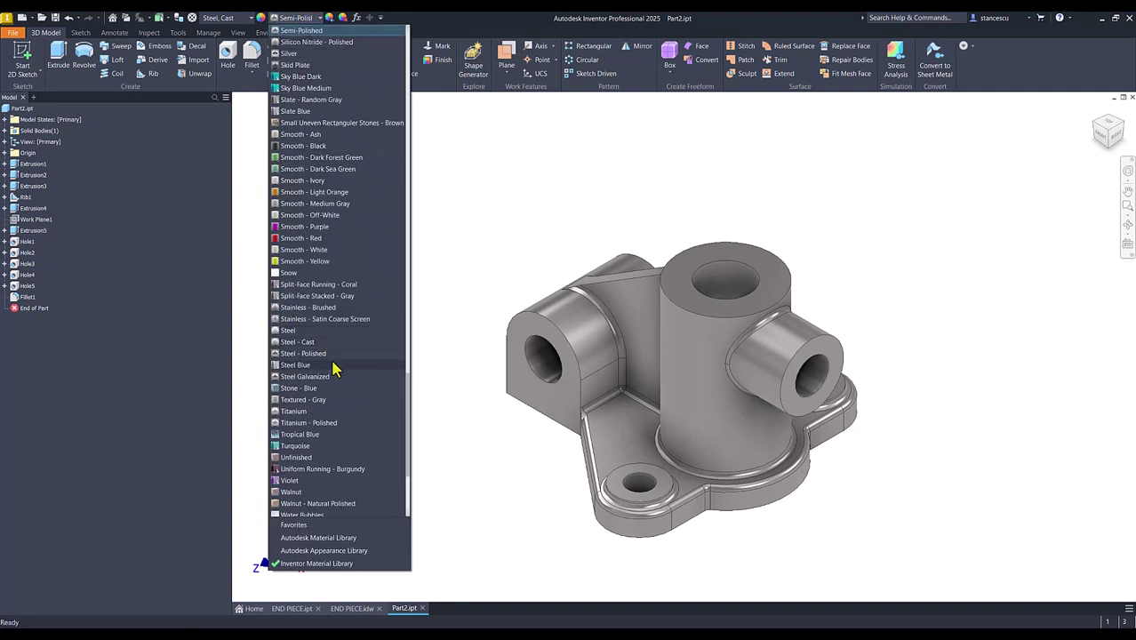
click(302, 342)
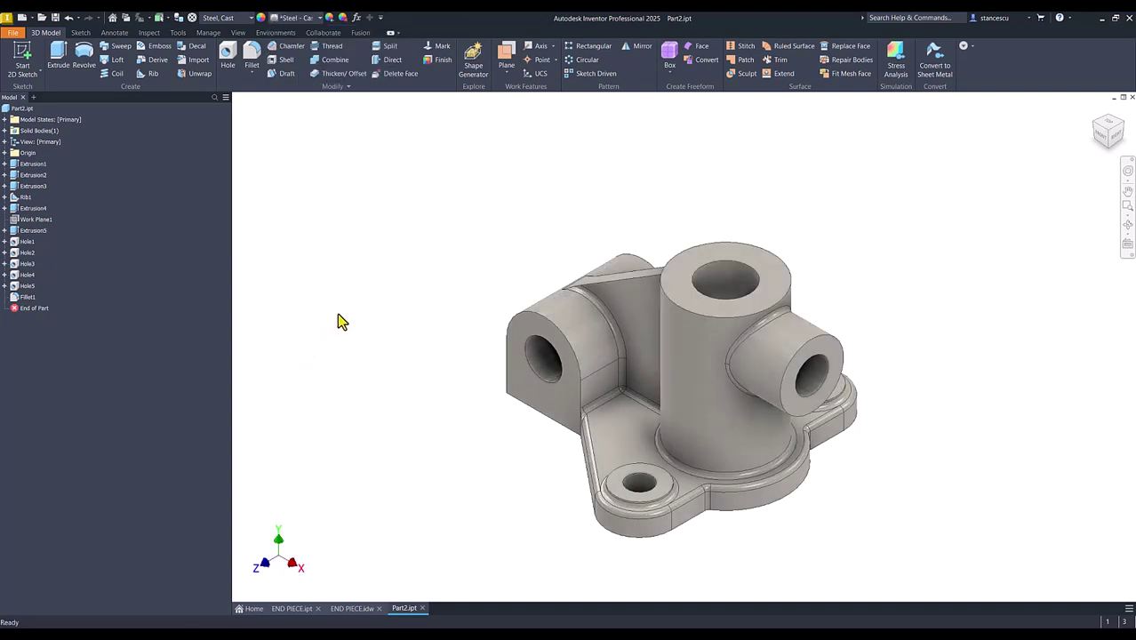
scroll(520, 355, down, 6)
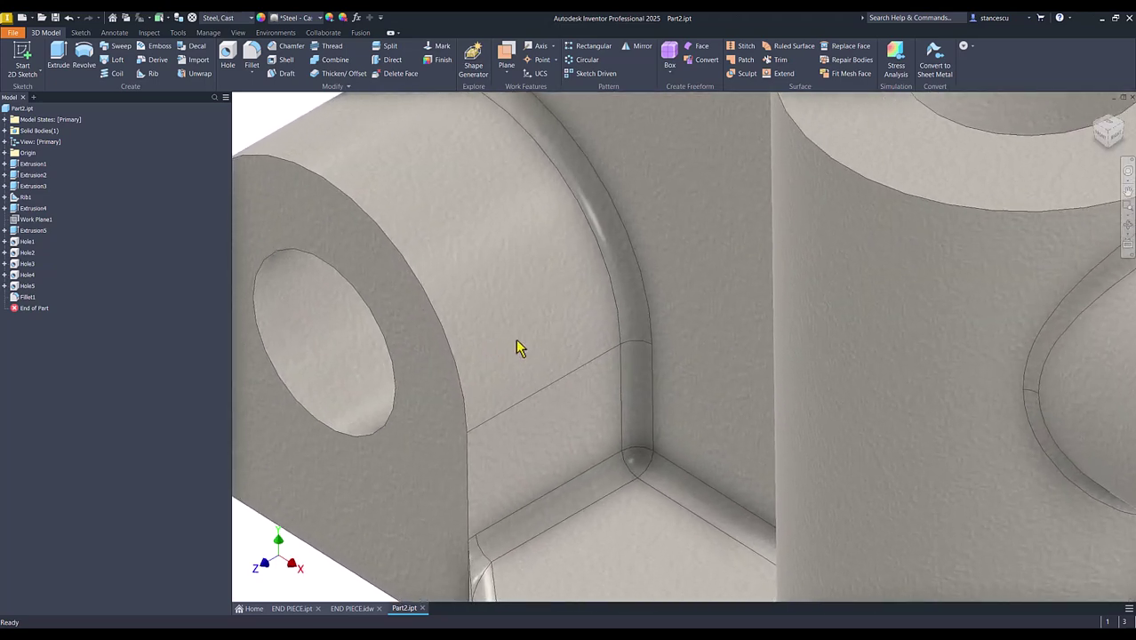
scroll(545, 356, up, 8)
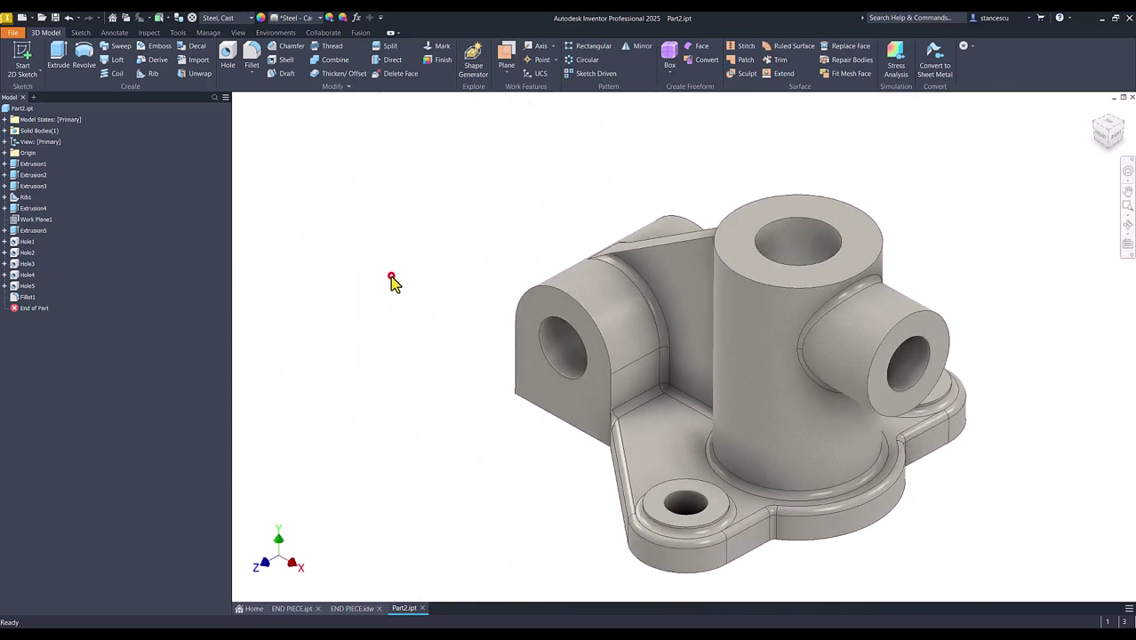
key(F6)
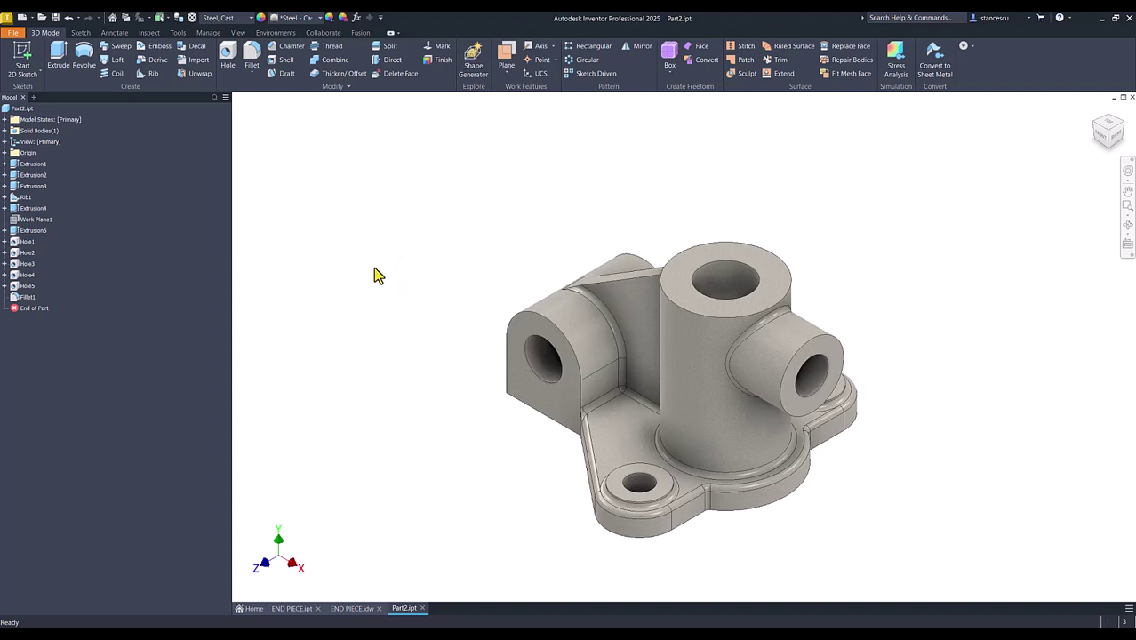
Step: Select both boss bores, the right boss's outer face, the tall cylinder and the bottom face
click(523, 391)
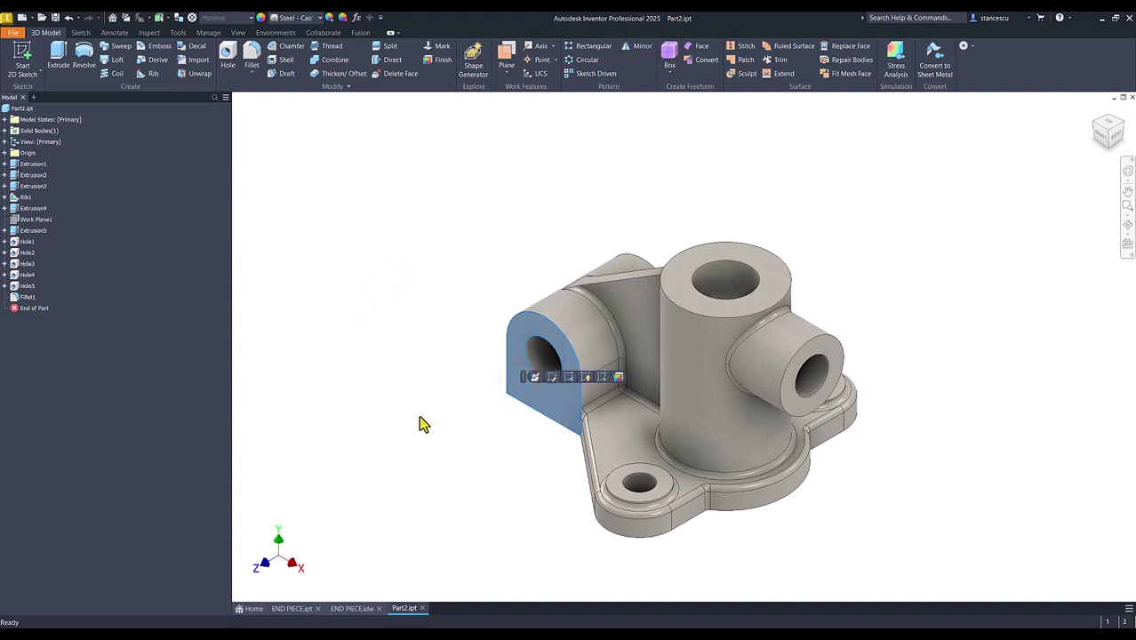
click(419, 415)
click(535, 356)
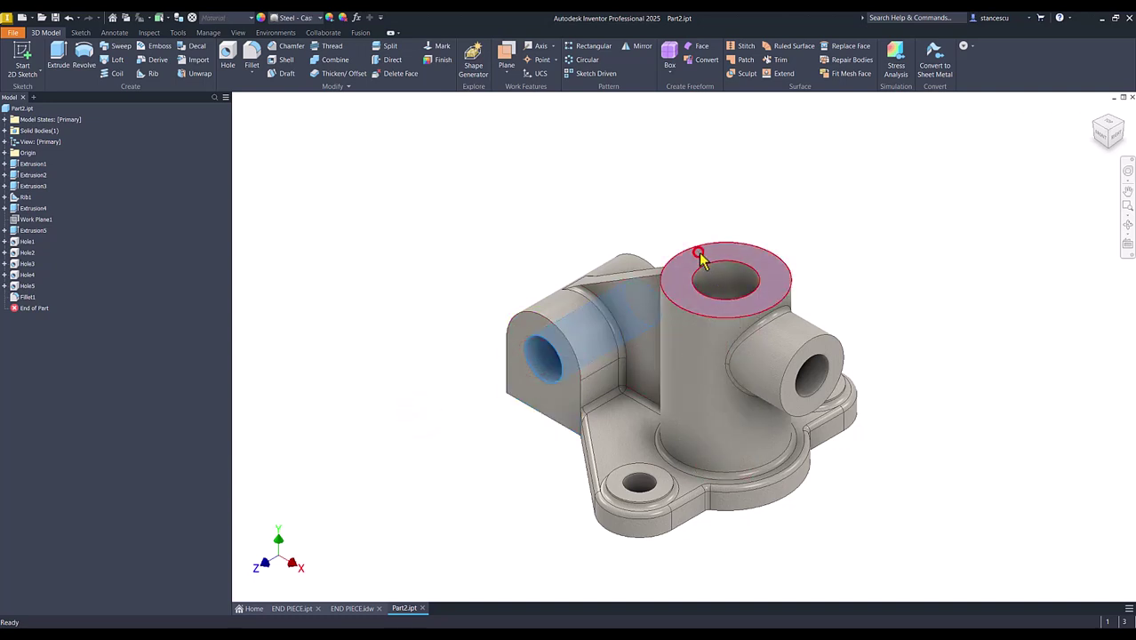
ctrl+click(719, 386)
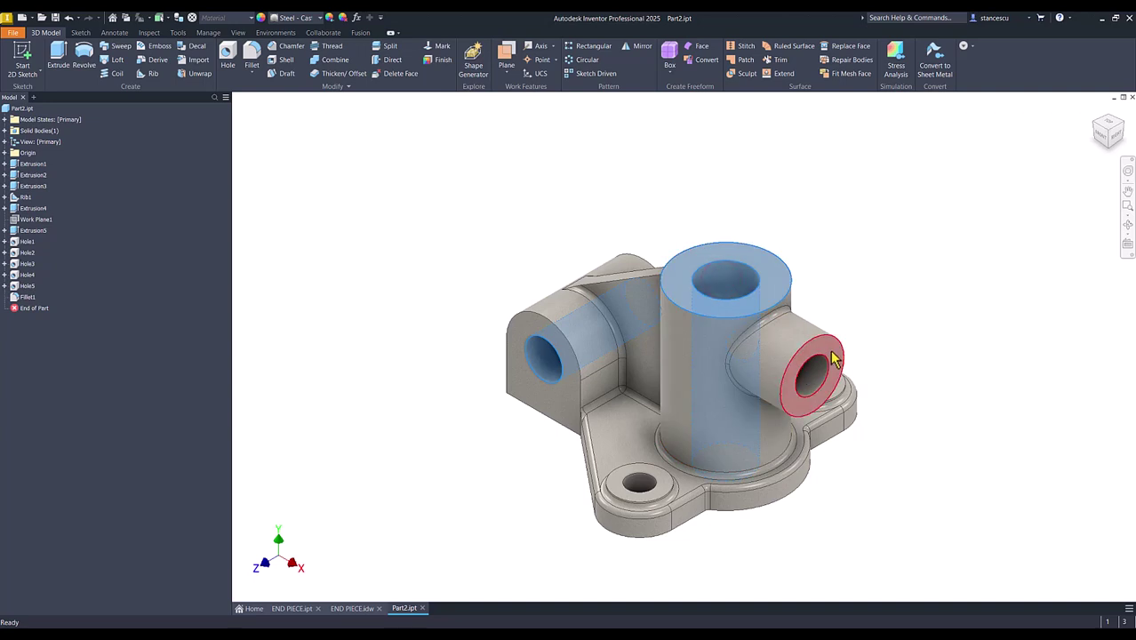
ctrl+click(823, 368)
ctrl+click(818, 380)
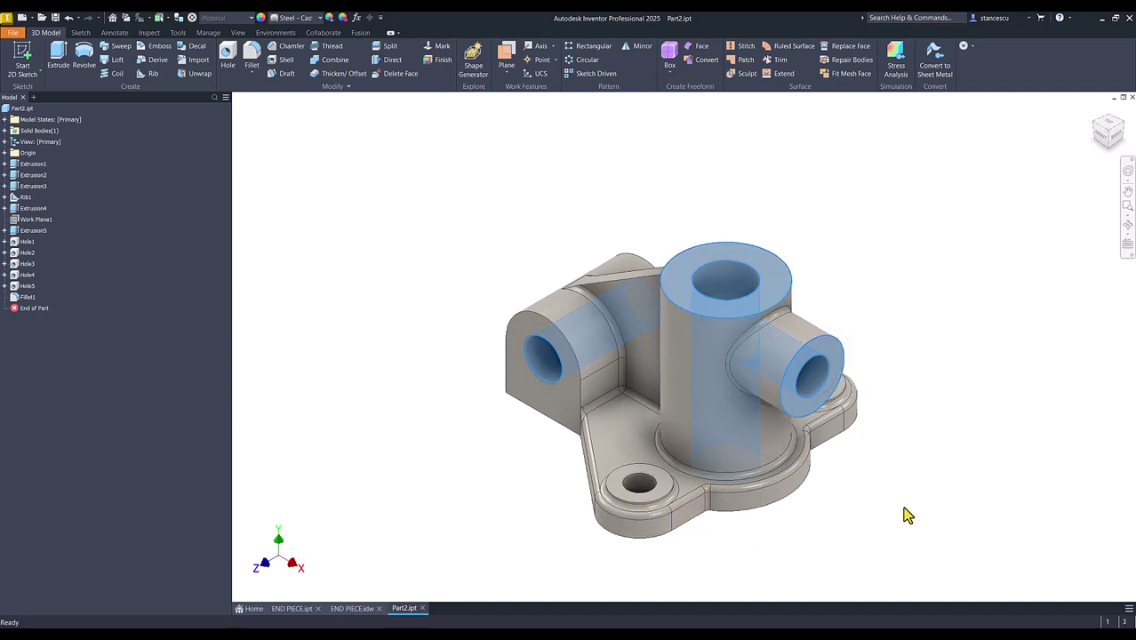
shift+middle_drag(904, 515, 631, 500)
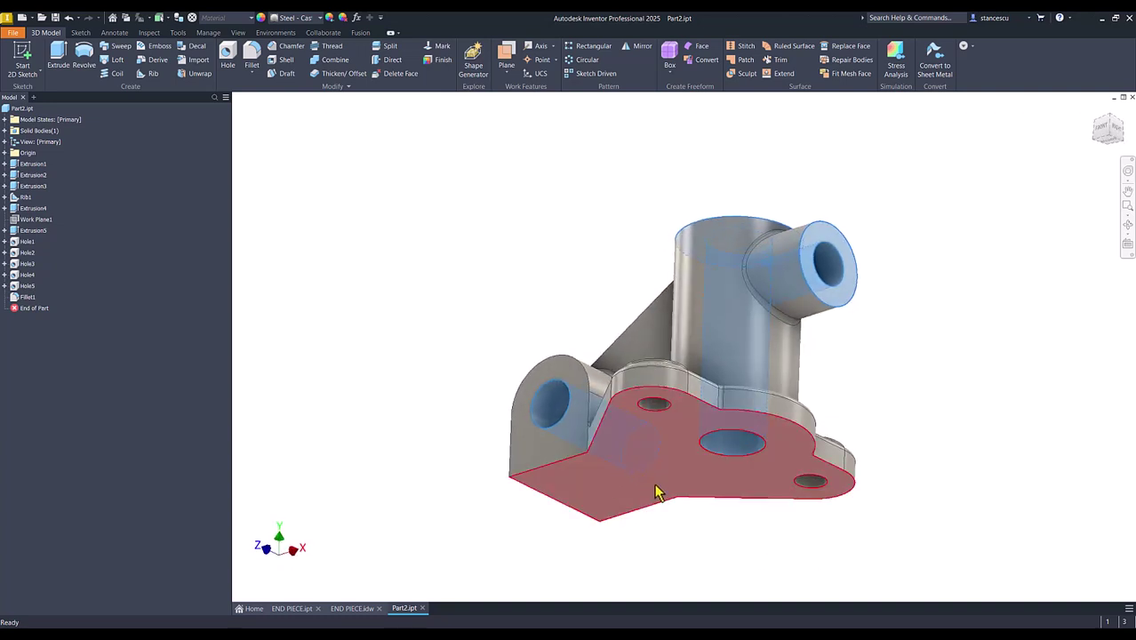
ctrl+click(659, 494)
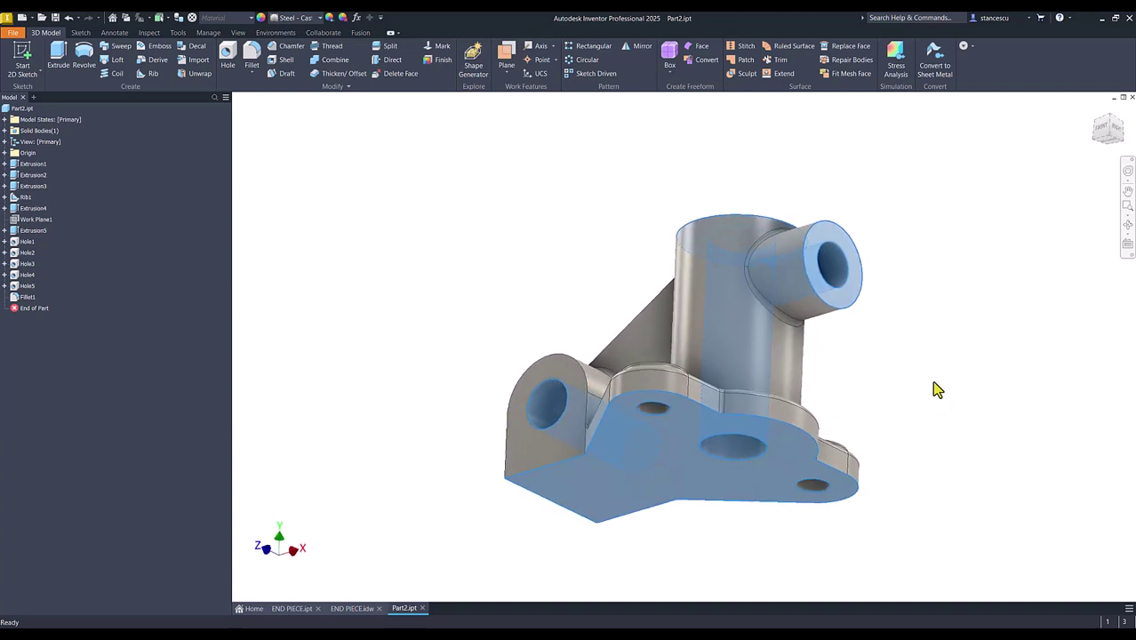
Step: Add the two flange holes and apply Steel - Polished to all selected faces
key(F6)
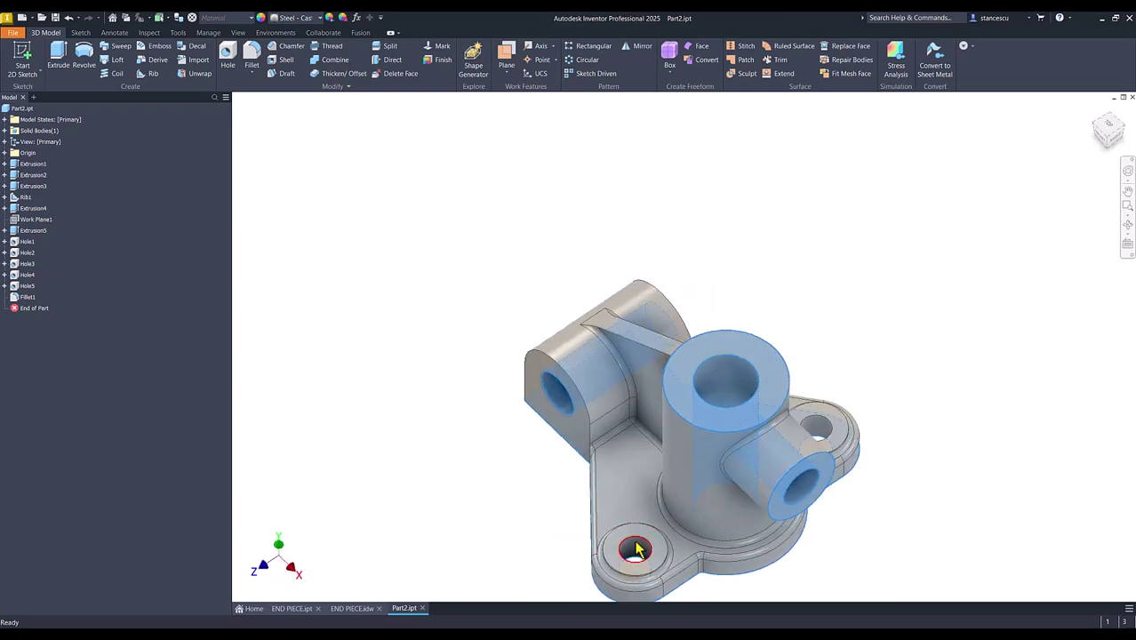
ctrl+click(625, 544)
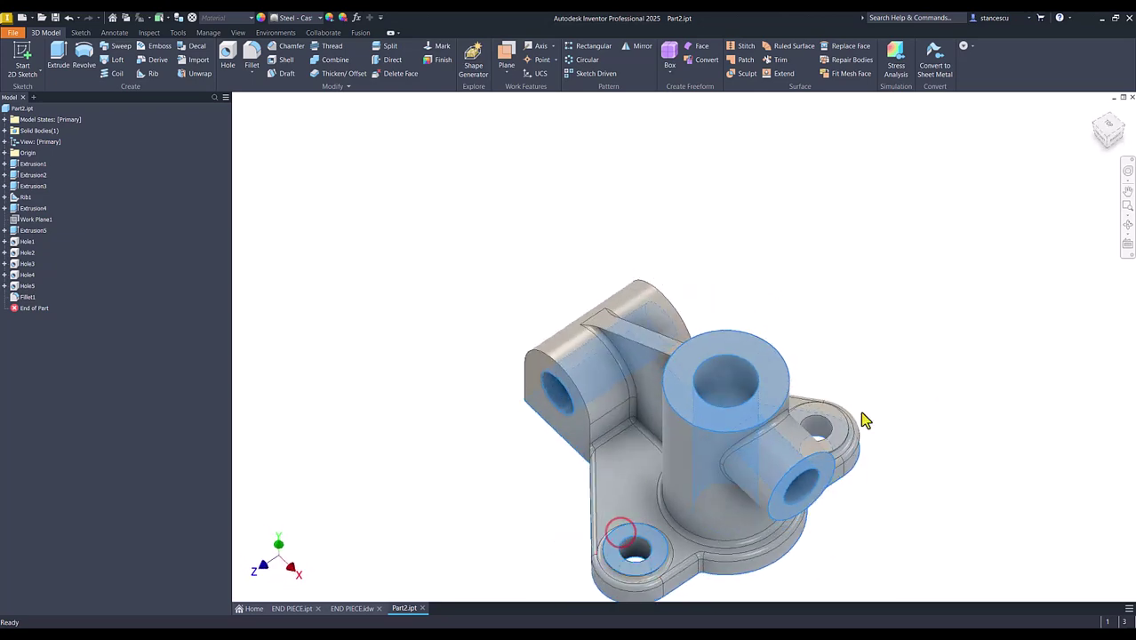
ctrl+click(838, 427)
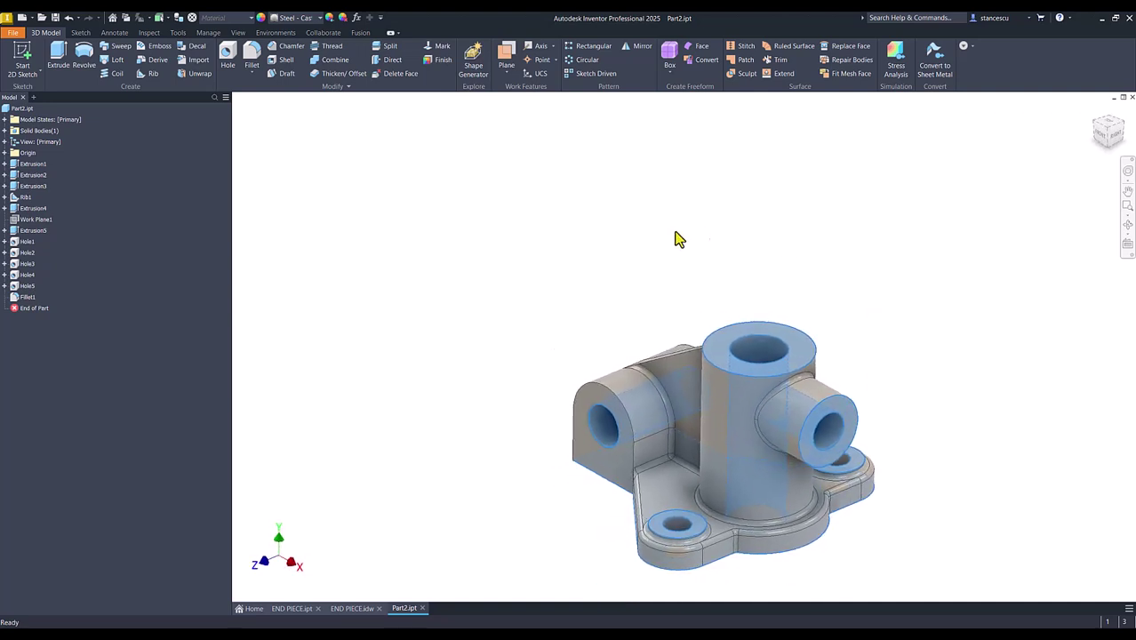
key(F6)
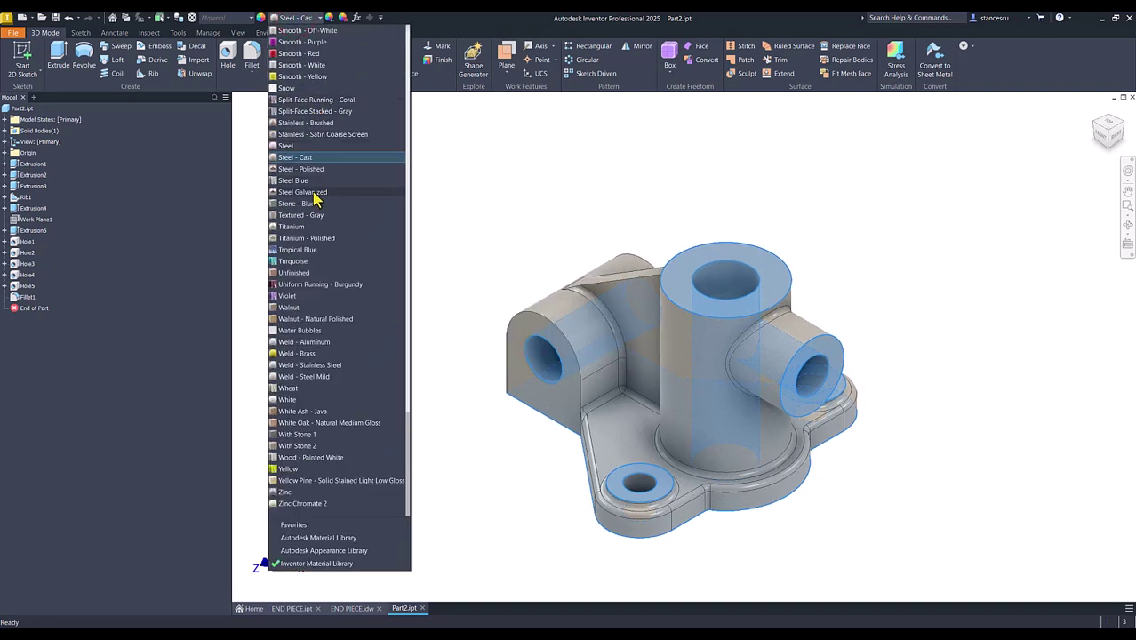
click(308, 168)
click(360, 202)
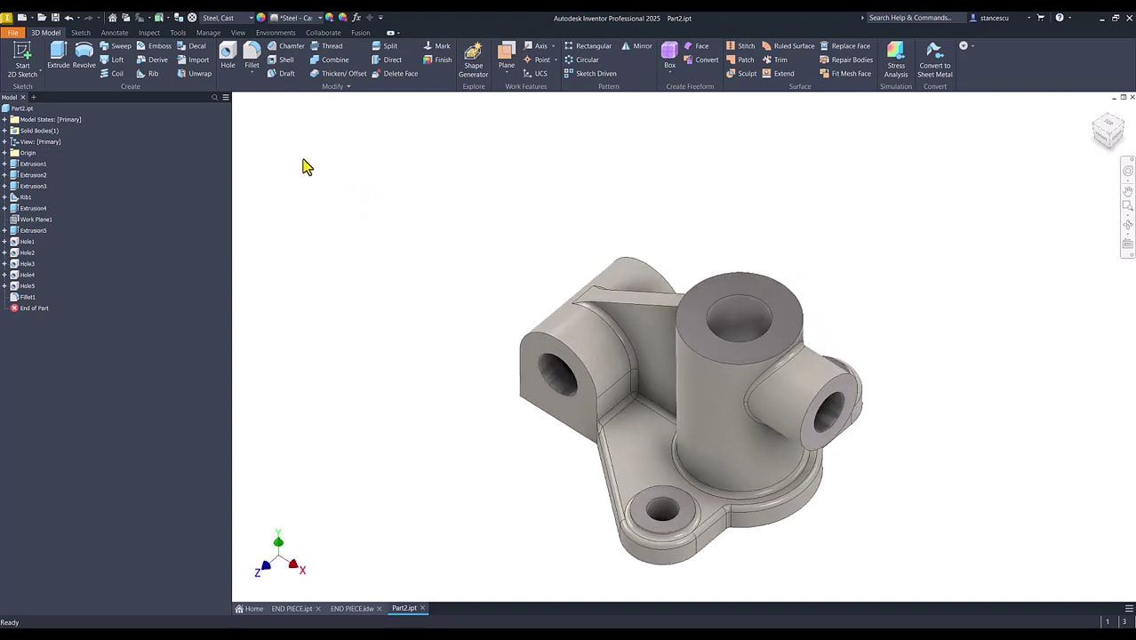
key(F6)
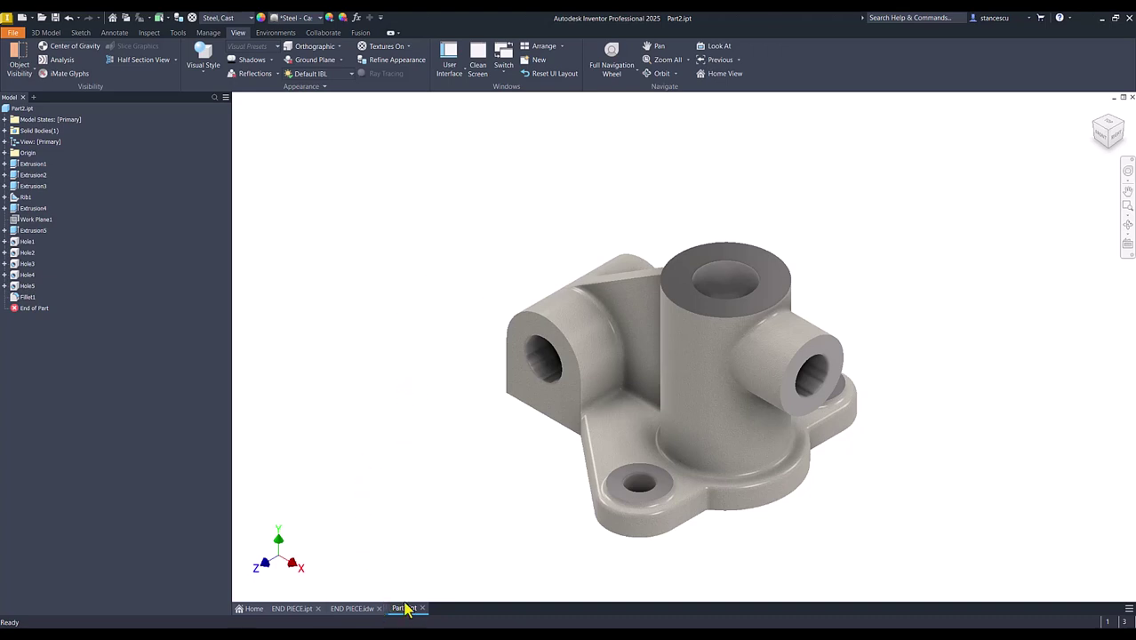
Step: Change Part2's lighting from Default IBL to Default Lights, comparing against END PIECE.ipt
click(291, 608)
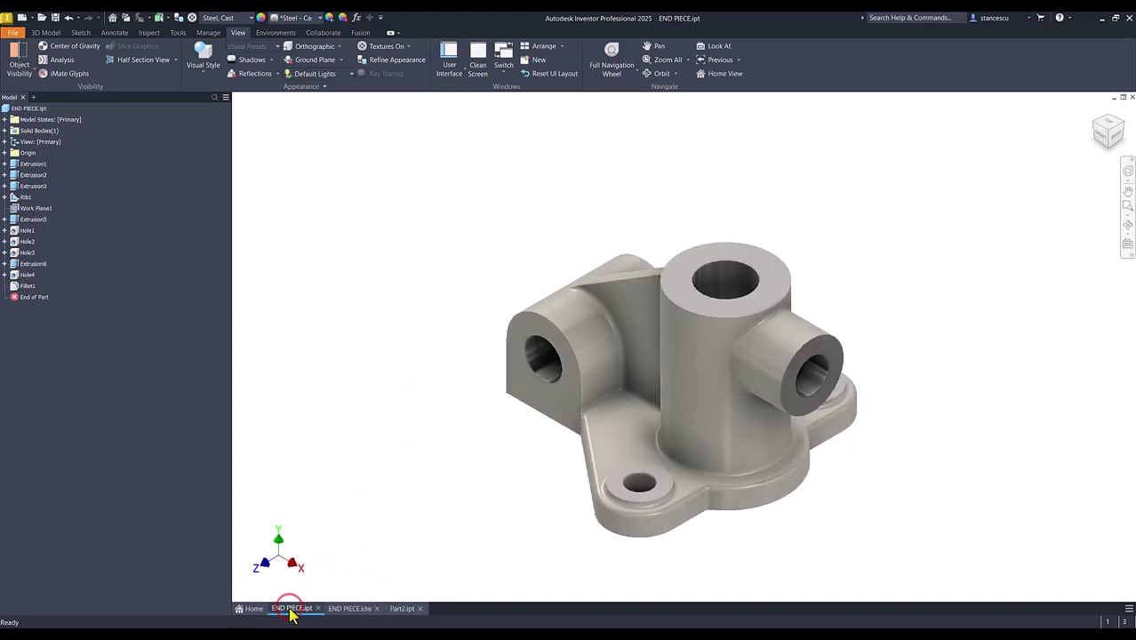
click(403, 609)
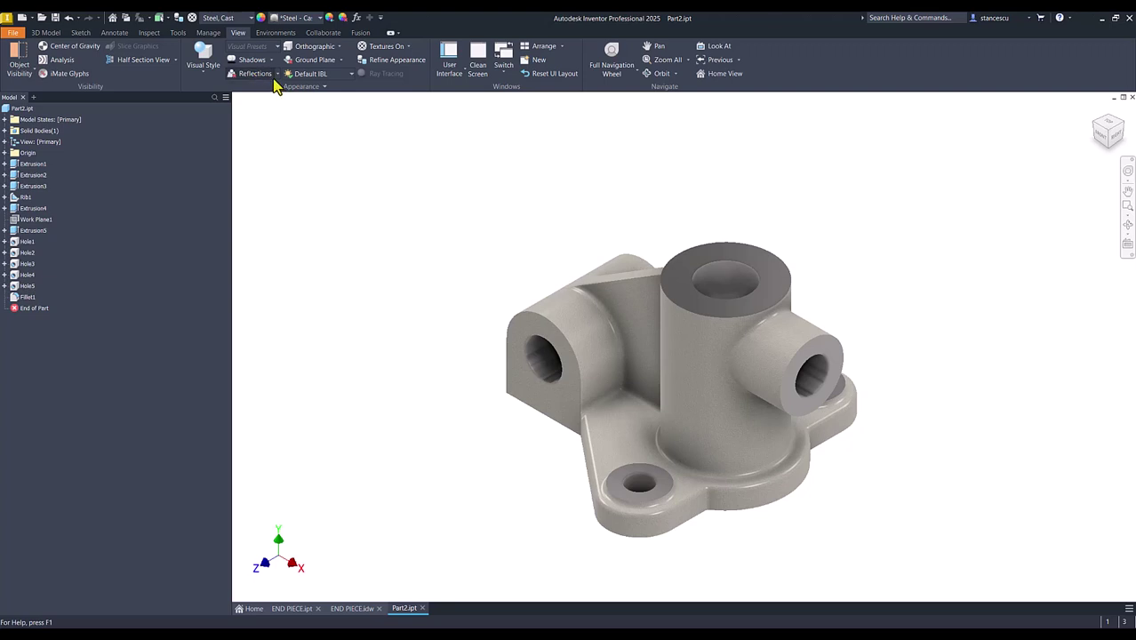
click(327, 75)
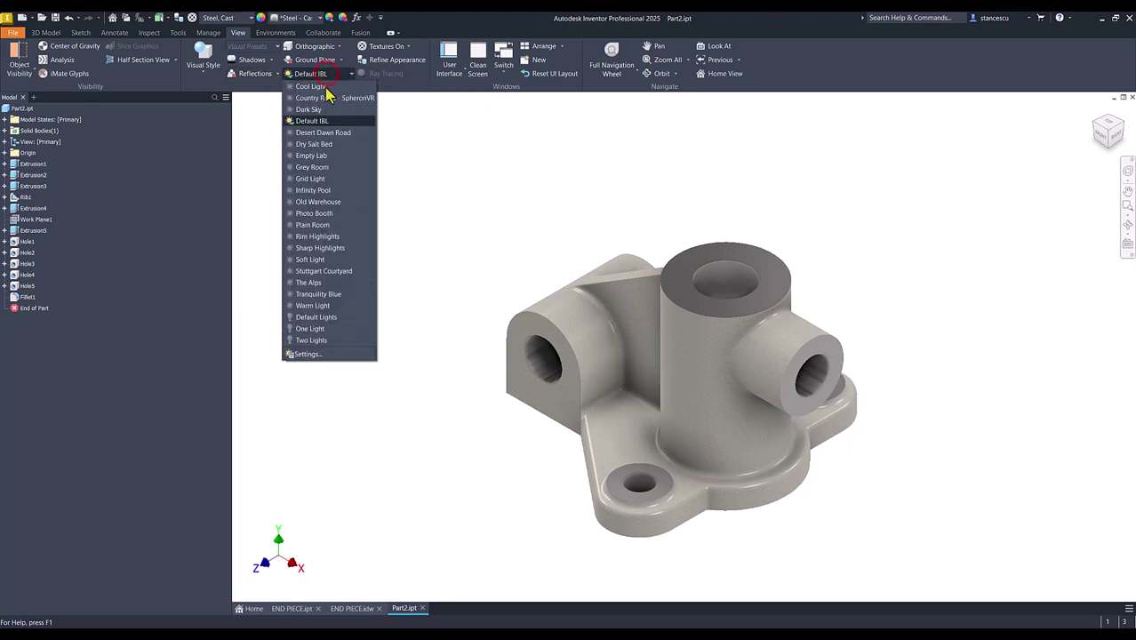
click(316, 318)
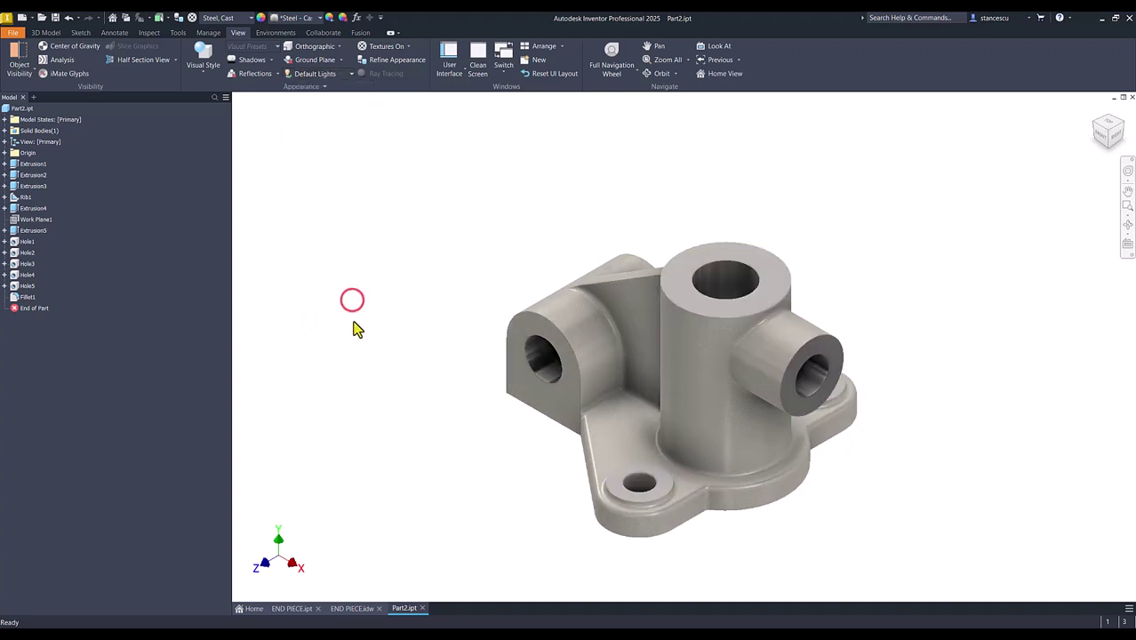
click(282, 609)
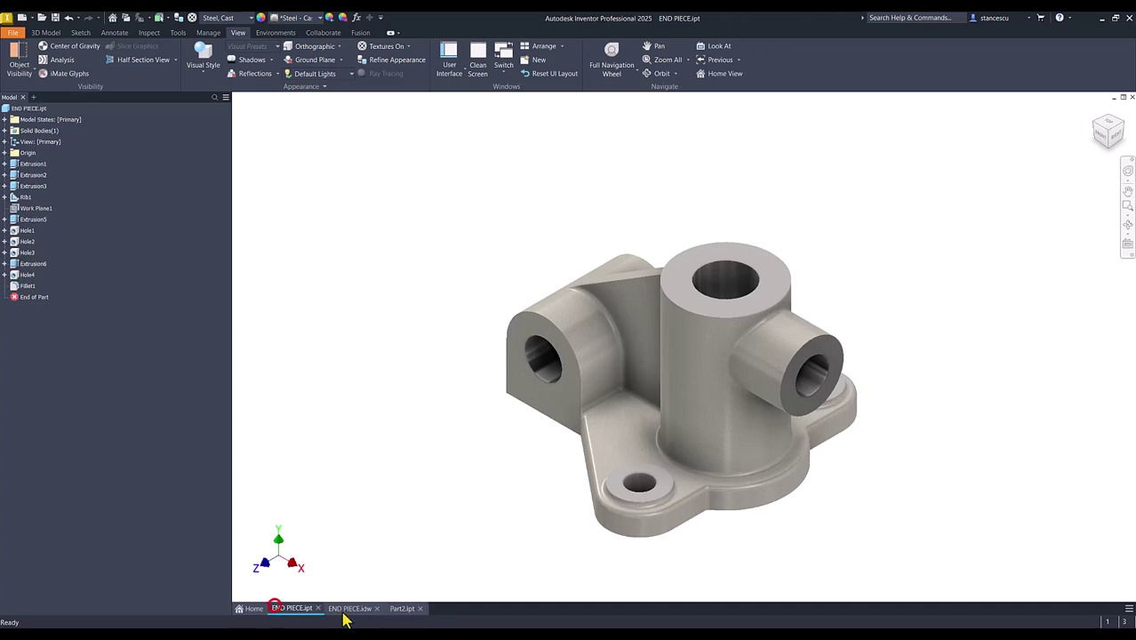
click(405, 609)
click(296, 609)
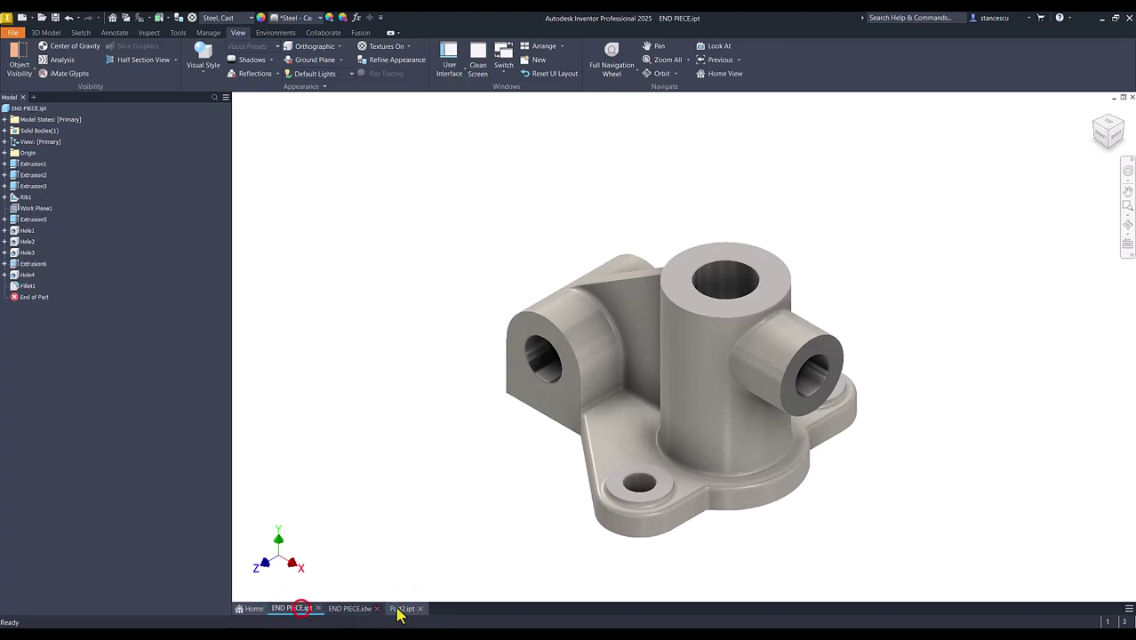
click(404, 609)
click(421, 484)
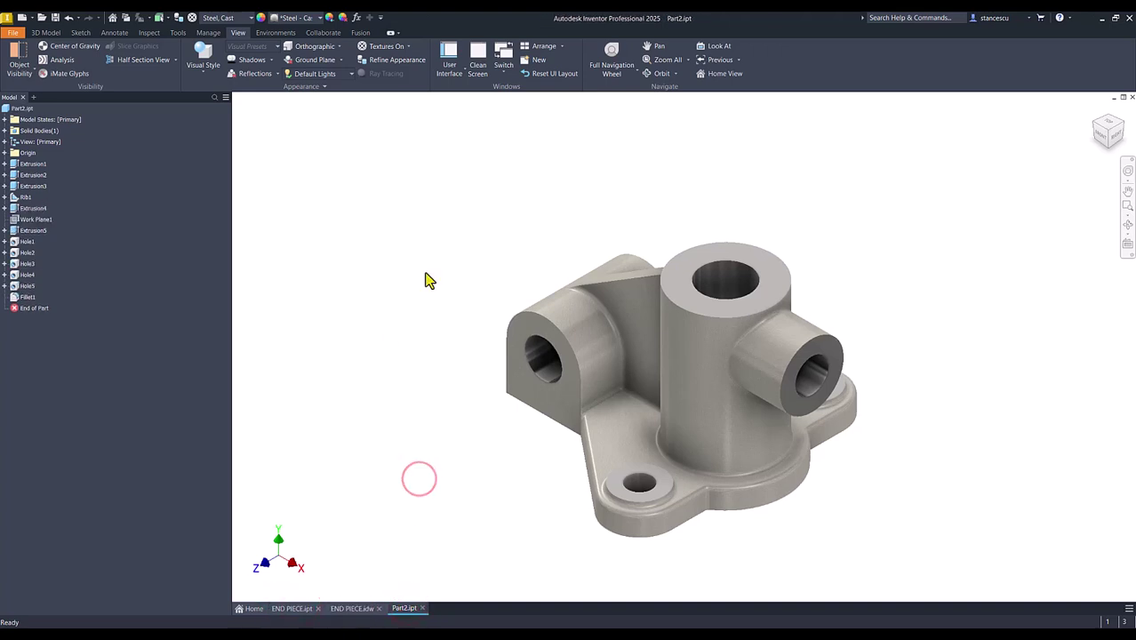